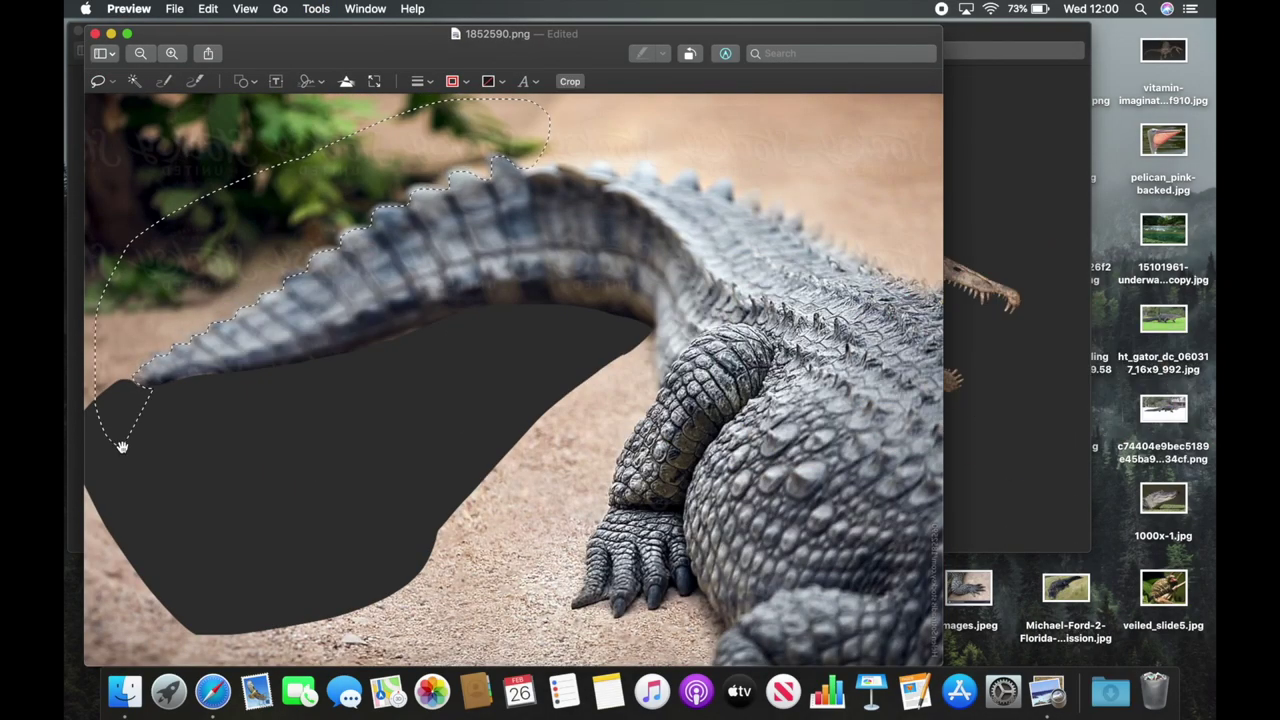
# - Place the copied crocodile tail piece over the Spinosaurus skeleton's tail
pyautogui.press('super+minus')
pyautogui.press('super+minus')
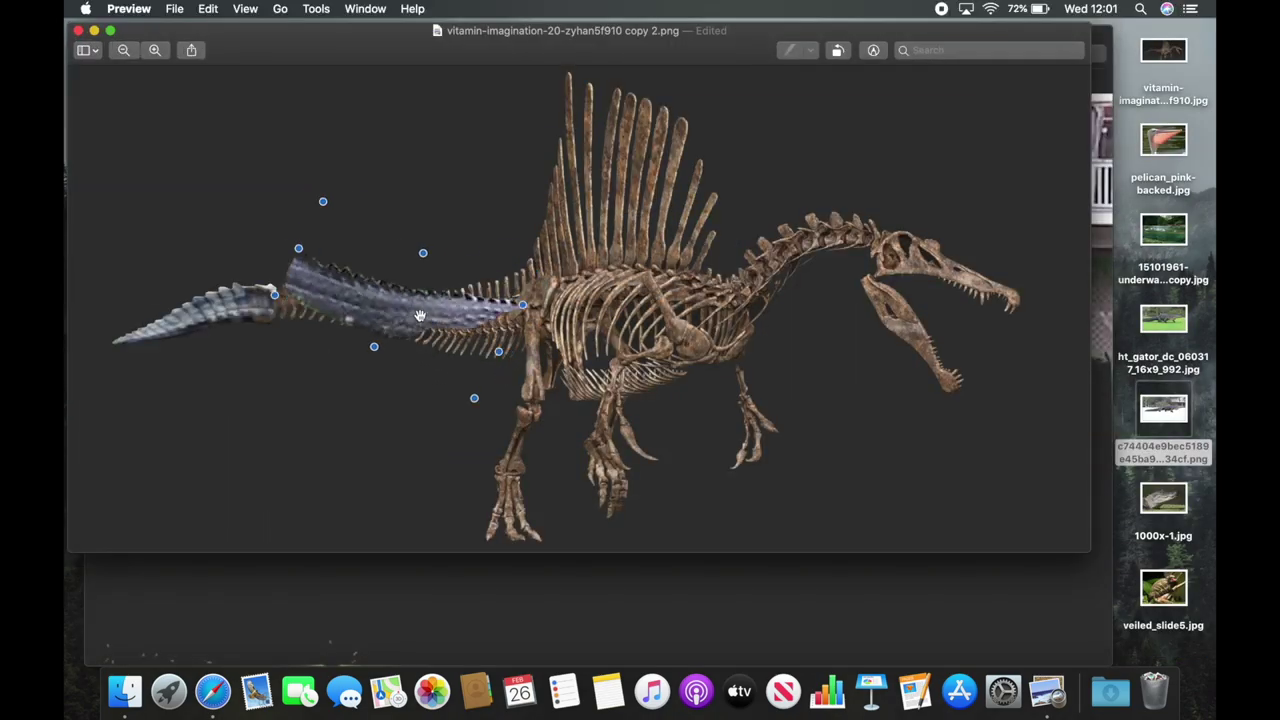
pyautogui.moveTo(410, 317); pyautogui.dragTo(398, 311)
pyautogui.moveTo(647, 270); pyautogui.dragTo(379, 305)
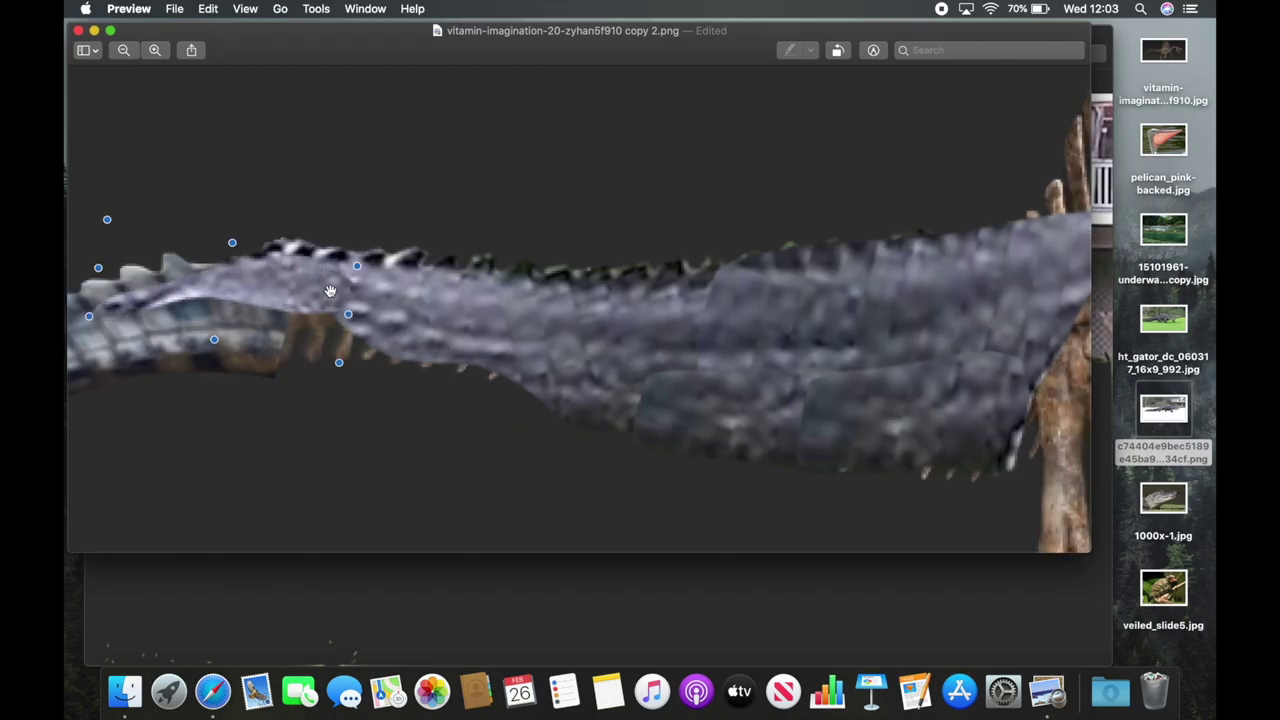
# - Scroll down the skeleton composite and reveal the image files on the desktop
pyautogui.scroll(-2, 365, 258)
pyautogui.scroll(-2, 340, 300)
pyautogui.scroll(-2, 330, 320)
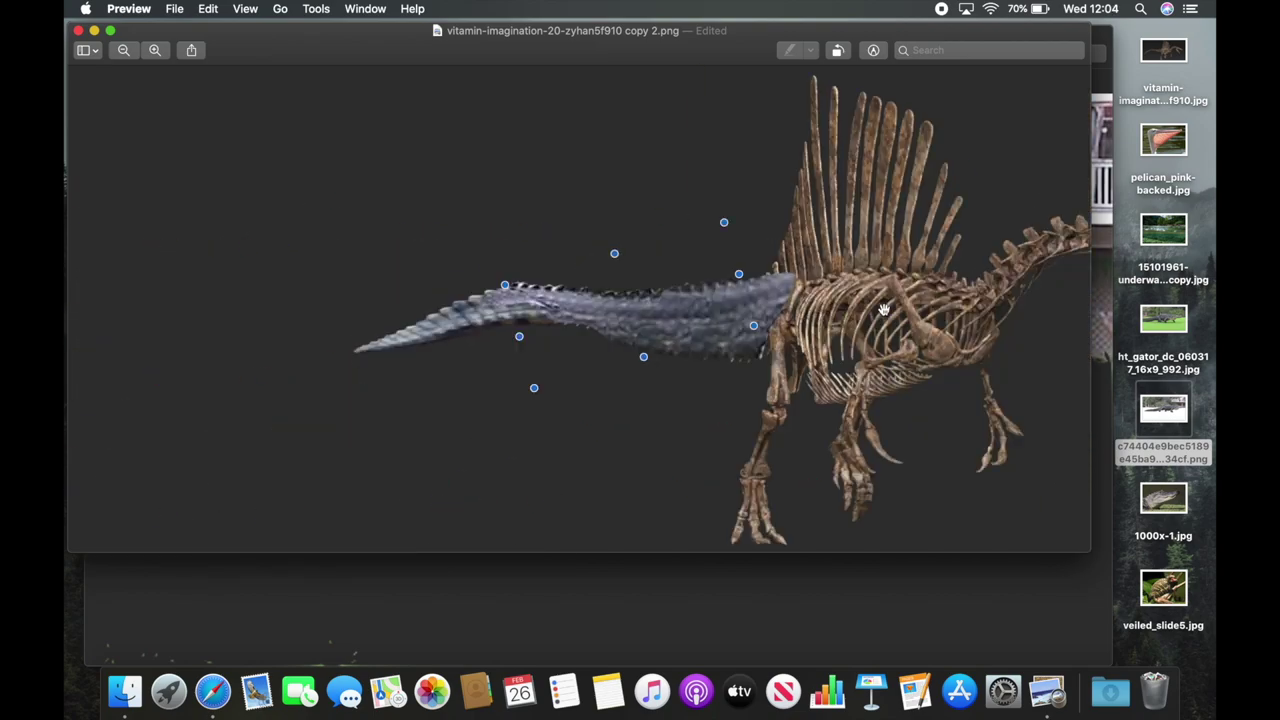
pyautogui.scroll(-1, 317, 341)
pyautogui.press('F11')
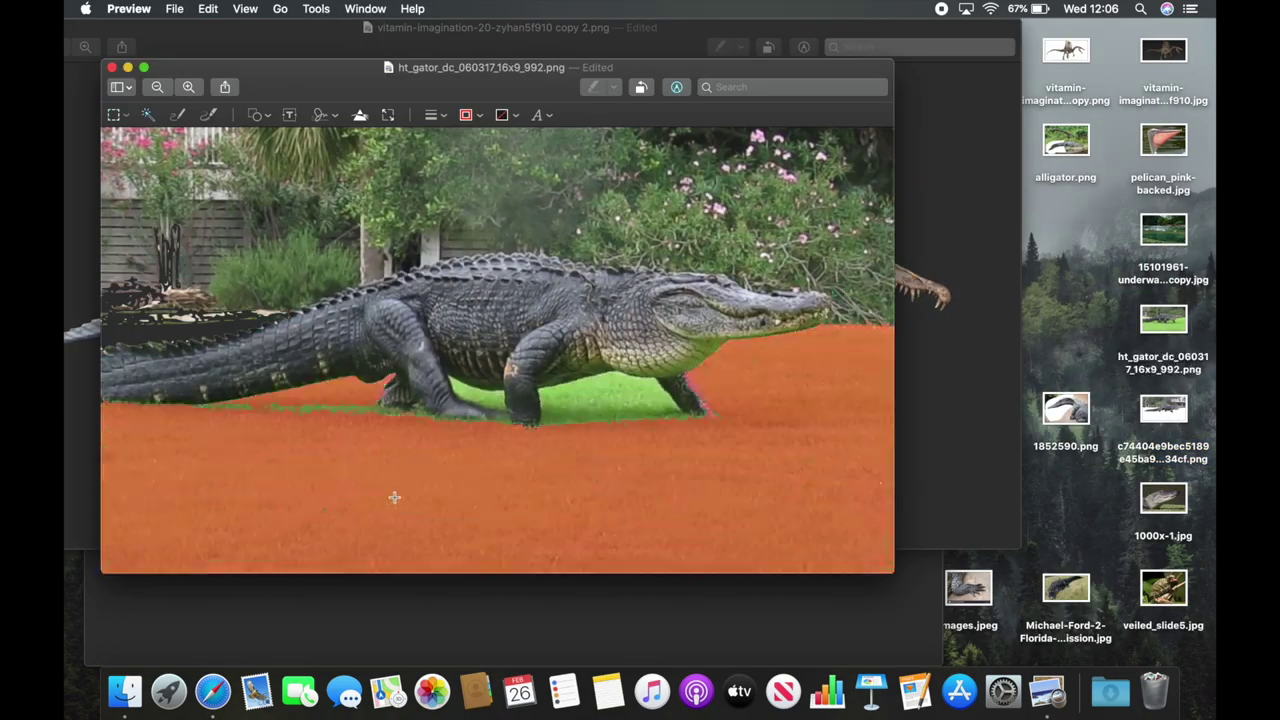
# - Erase the grass beneath the alligator with Instant Alpha
pyautogui.moveTo(394, 497); pyautogui.dragTo(394, 497)
pyautogui.moveTo(380, 420); pyautogui.dragTo(371, 379)
pyautogui.press('Delete')
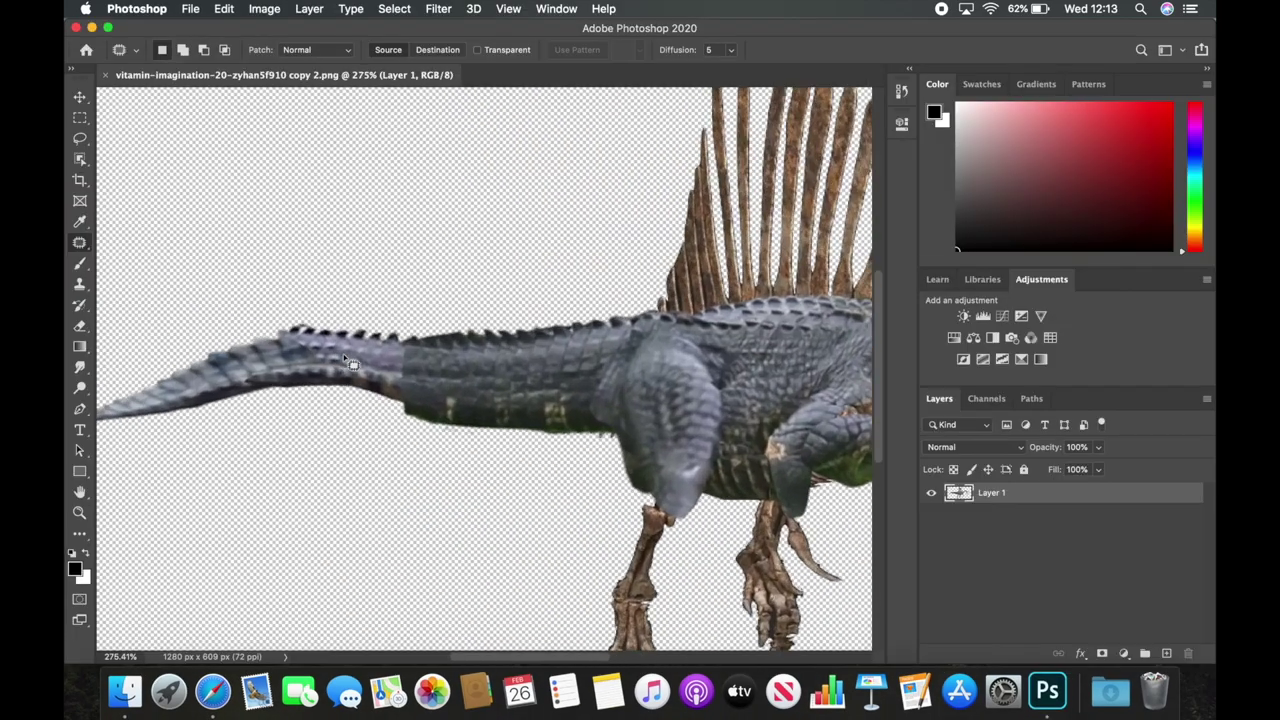
# - Select the pasted tail and darken it (Hue -27, Lightness -24)
pyautogui.hscroll(-5, 483, 436)
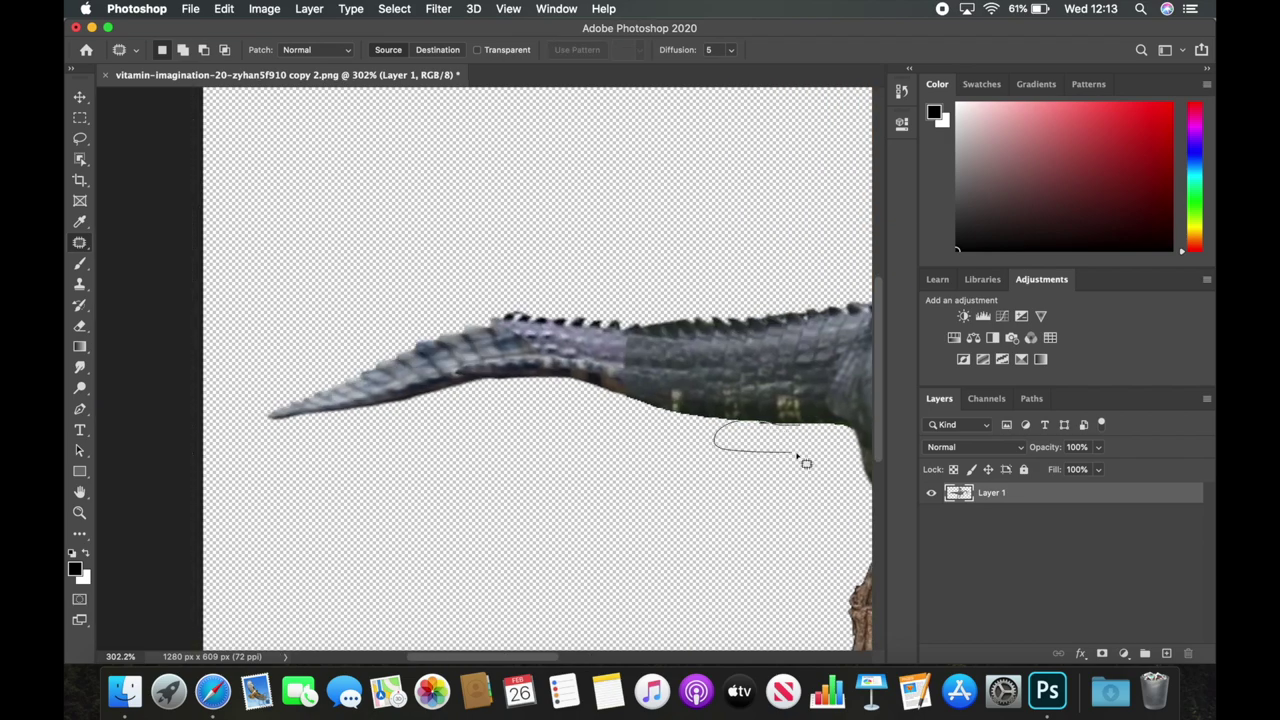
pyautogui.hscroll(2, 686, 330)
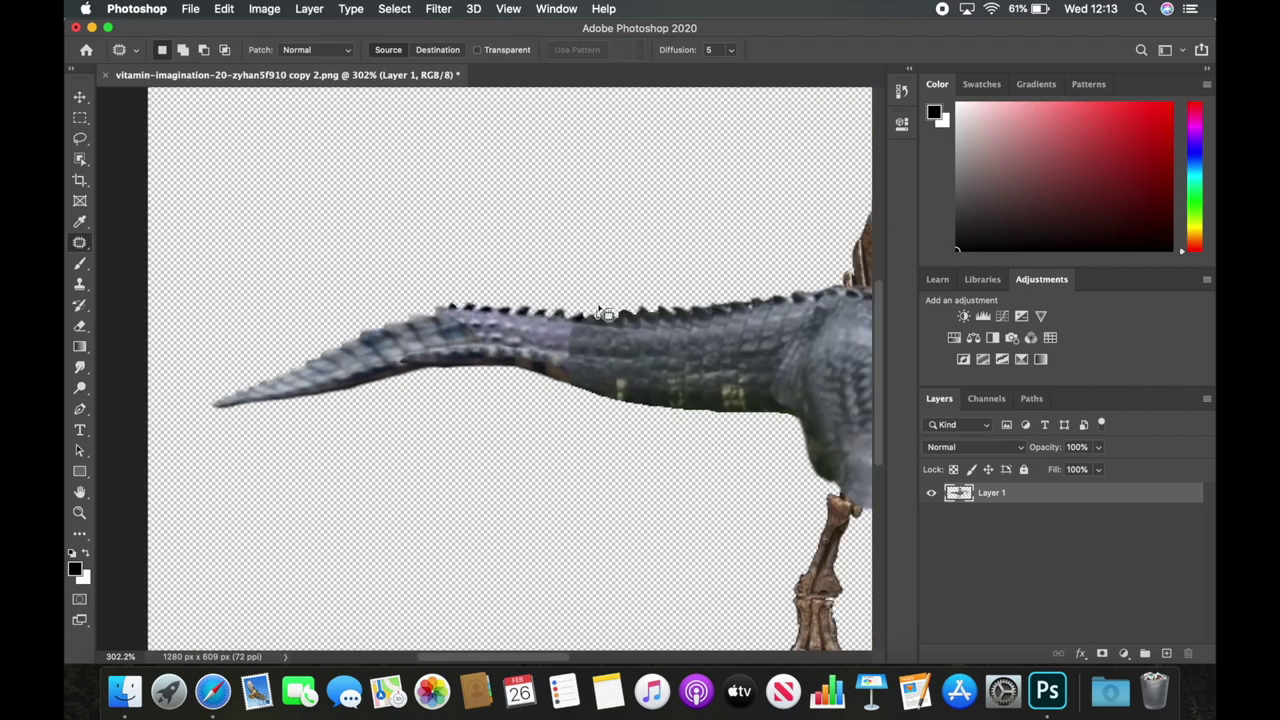
pyautogui.hscroll(3, 600, 313)
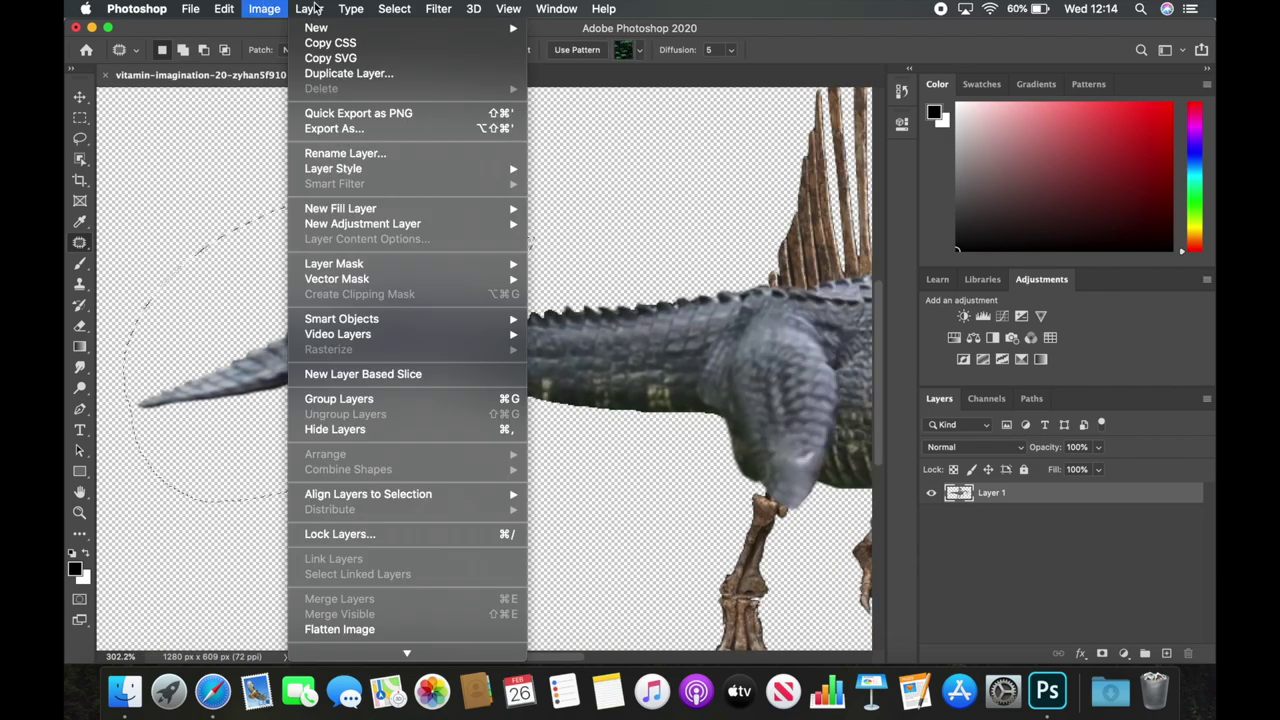
pyautogui.moveTo(890, 222); pyautogui.dragTo(868, 222)
pyautogui.moveTo(890, 298); pyautogui.dragTo(871, 300)
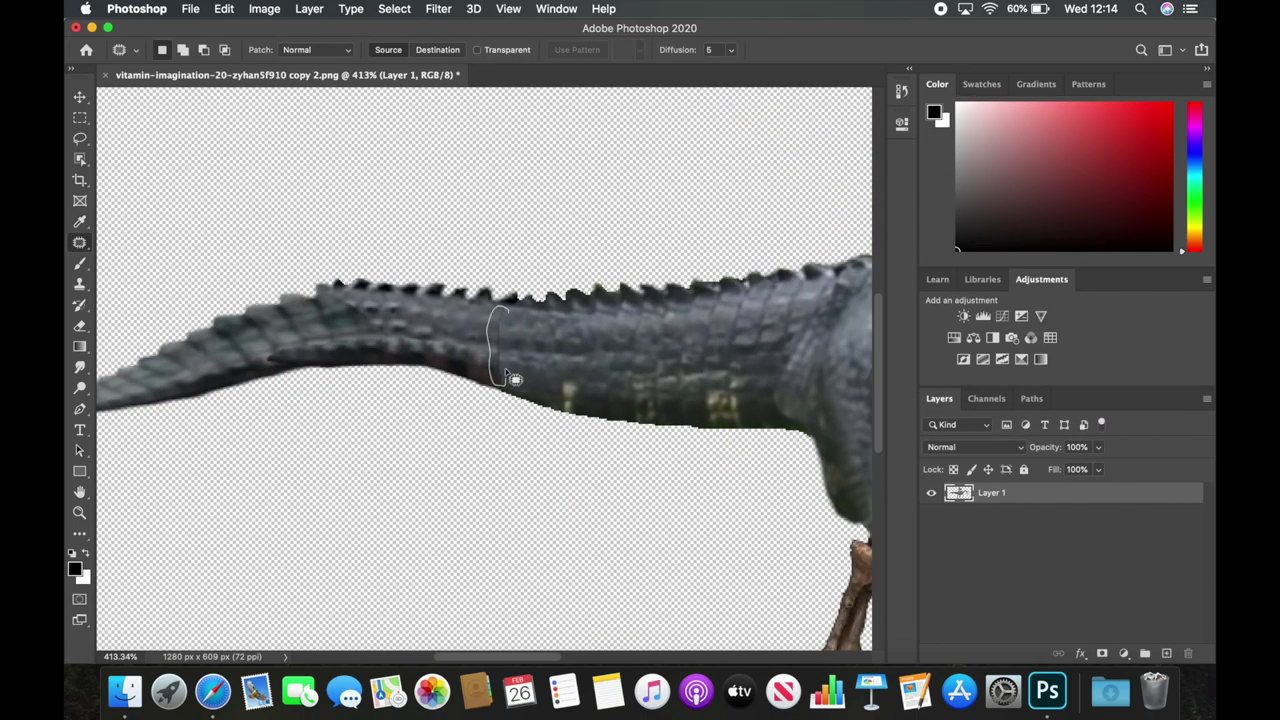
# - Outline an area along the leg with the Patch tool
pyautogui.keyDown('alt'); pyautogui.scroll(-1, 650, 380); pyautogui.keyUp('alt')
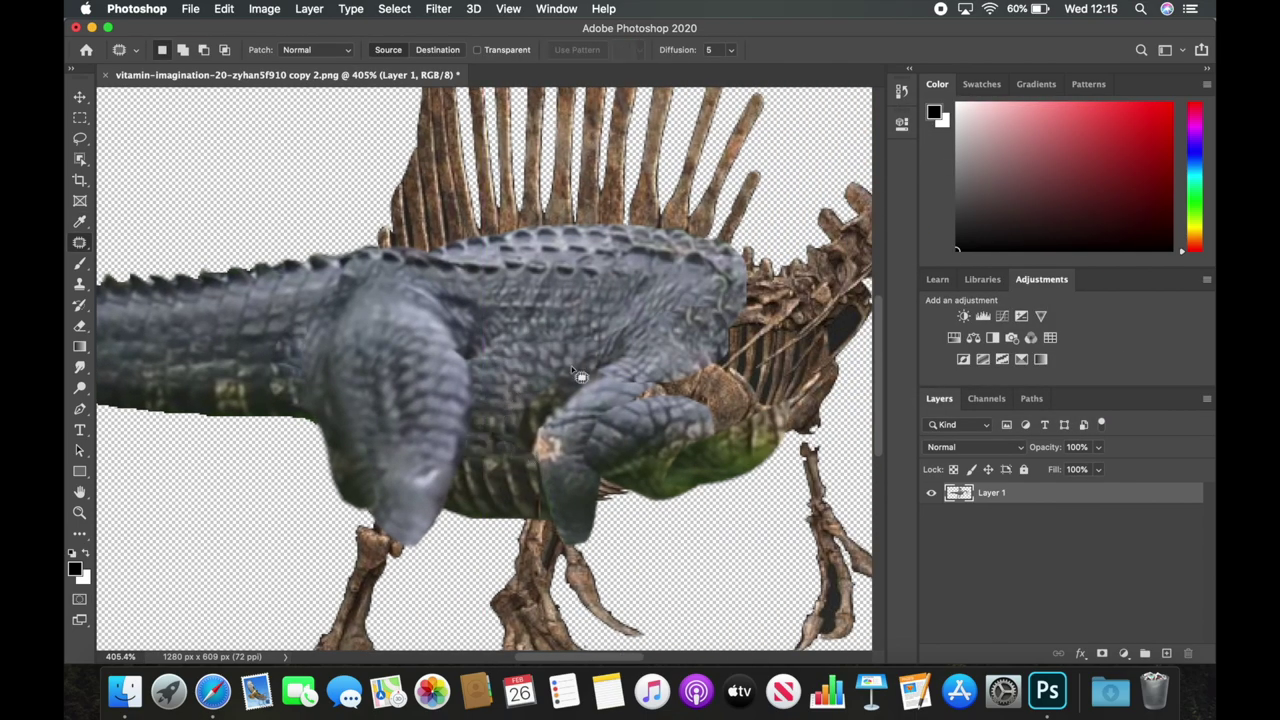
pyautogui.keyDown('alt'); pyautogui.scroll(-1, 550, 350); pyautogui.keyUp('alt')
pyautogui.keyDown('alt'); pyautogui.scroll(-1, 445, 325); pyautogui.keyUp('alt')
pyautogui.keyDown('alt'); pyautogui.scroll(1, 442, 369); pyautogui.keyUp('alt')
pyautogui.moveTo(306, 493); pyautogui.dragTo(285, 432)
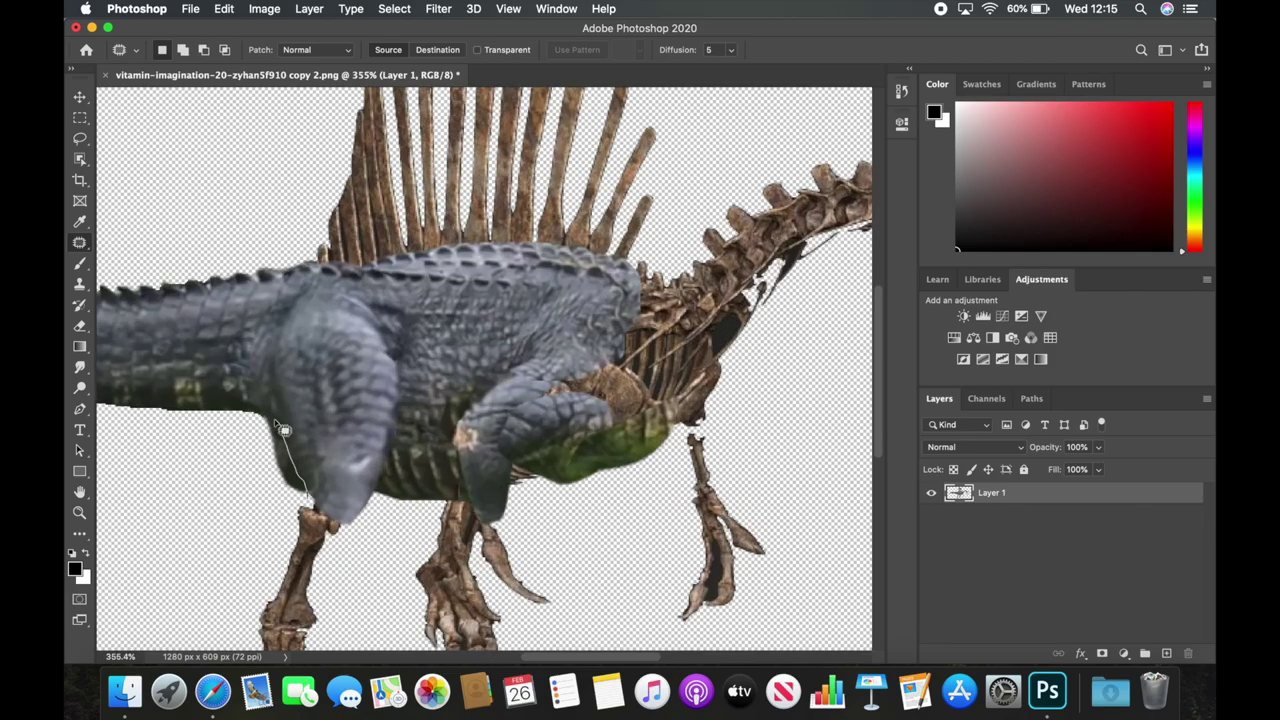
# - Patch the uneven leftmost tail spikes with smooth texture
pyautogui.keyDown('alt'); pyautogui.scroll(-3, 579, 541); pyautogui.keyUp('alt')
pyautogui.keyDown('alt'); pyautogui.scroll(4, 457, 286); pyautogui.keyUp('alt')
pyautogui.keyDown('alt'); pyautogui.scroll(-2, 440, 250); pyautogui.keyUp('alt')
pyautogui.keyDown('alt'); pyautogui.scroll(2, 437, 226); pyautogui.keyUp('alt')
pyautogui.keyDown('alt'); pyautogui.scroll(1, 432, 222); pyautogui.keyUp('alt')
pyautogui.moveTo(380, 270); pyautogui.dragTo(845, 245)
pyautogui.moveTo(497, 279); pyautogui.dragTo(384, 279)
# - Outline another tail area to patch, then undo that patch selection
pyautogui.keyDown('alt'); pyautogui.scroll(1, 384, 279); pyautogui.keyUp('alt')
pyautogui.keyDown('alt'); pyautogui.scroll(-2, 477, 246); pyautogui.keyUp('alt')
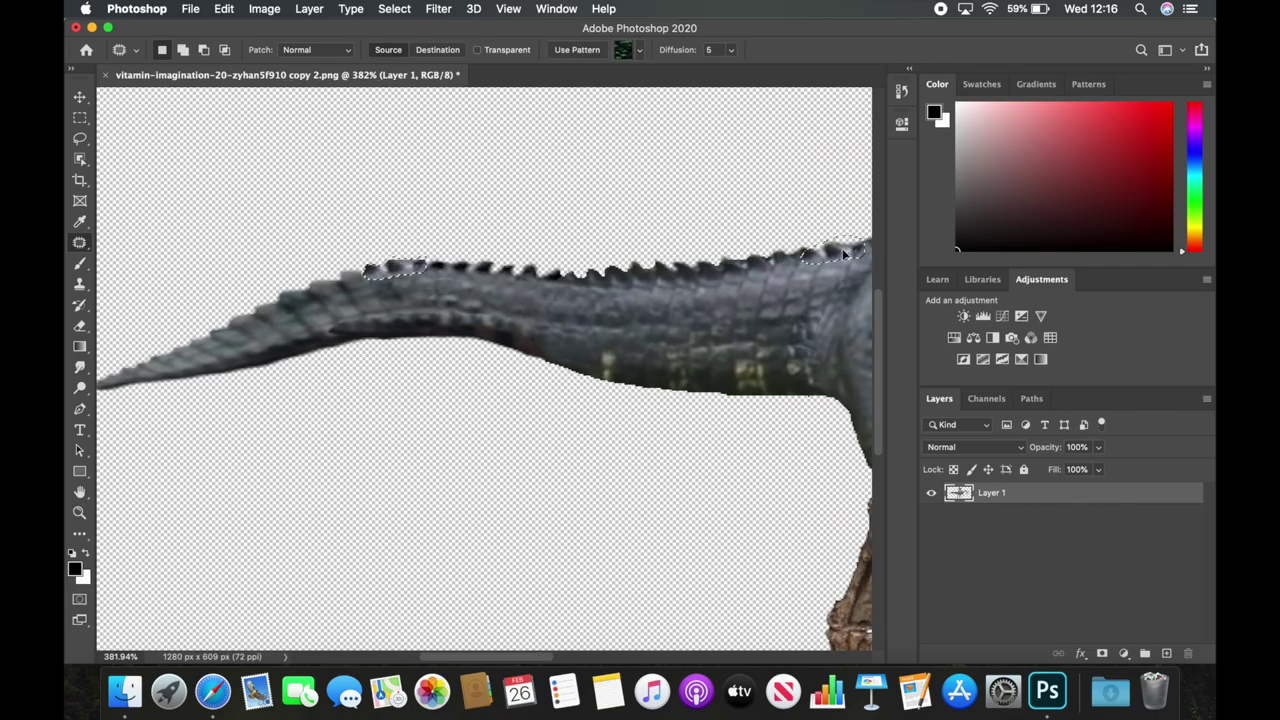
pyautogui.keyDown('alt'); pyautogui.scroll(-2, 614, 206); pyautogui.keyUp('alt')
pyautogui.keyDown('alt'); pyautogui.scroll(3, 614, 206); pyautogui.keyUp('alt')
pyautogui.moveTo(285, 360); pyautogui.dragTo(429, 397)
pyautogui.press('super+z')
pyautogui.keyDown('alt'); pyautogui.scroll(1, 548, 382); pyautogui.keyUp('alt')
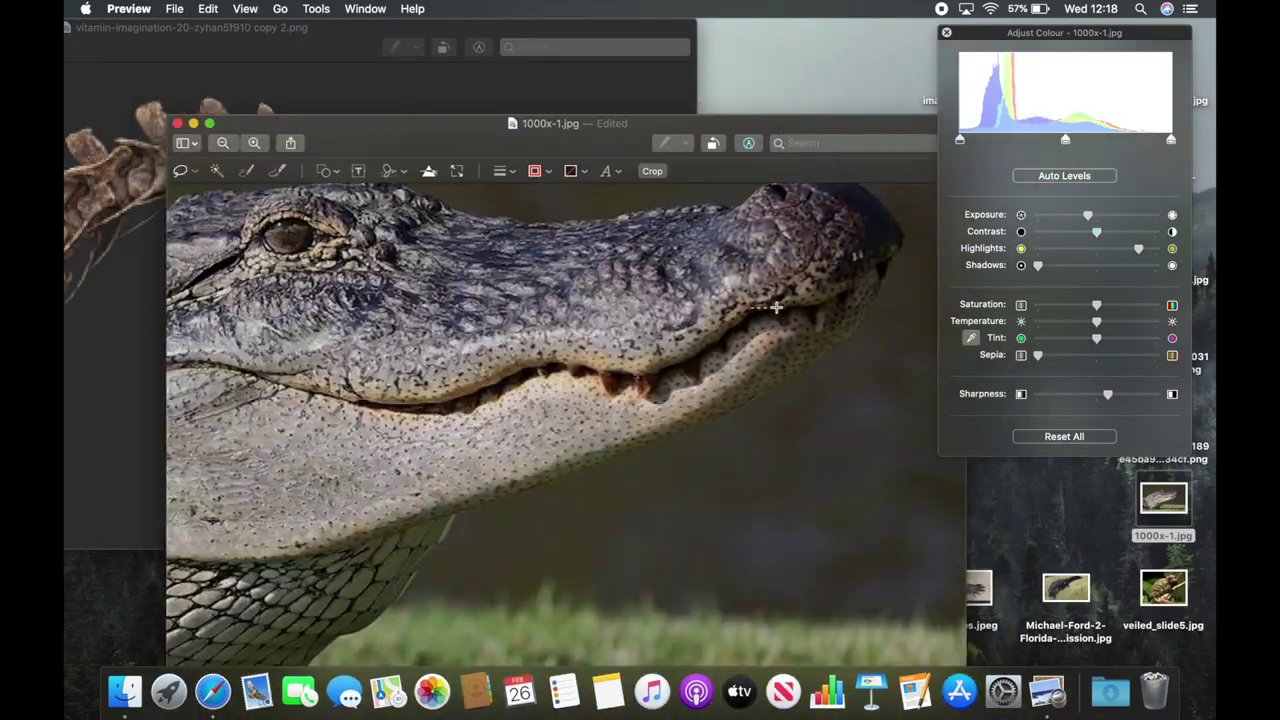
# - Copy the lassoed alligator snout and position it over the skeleton's upper jaw
pyautogui.scroll(3, 780, 357)
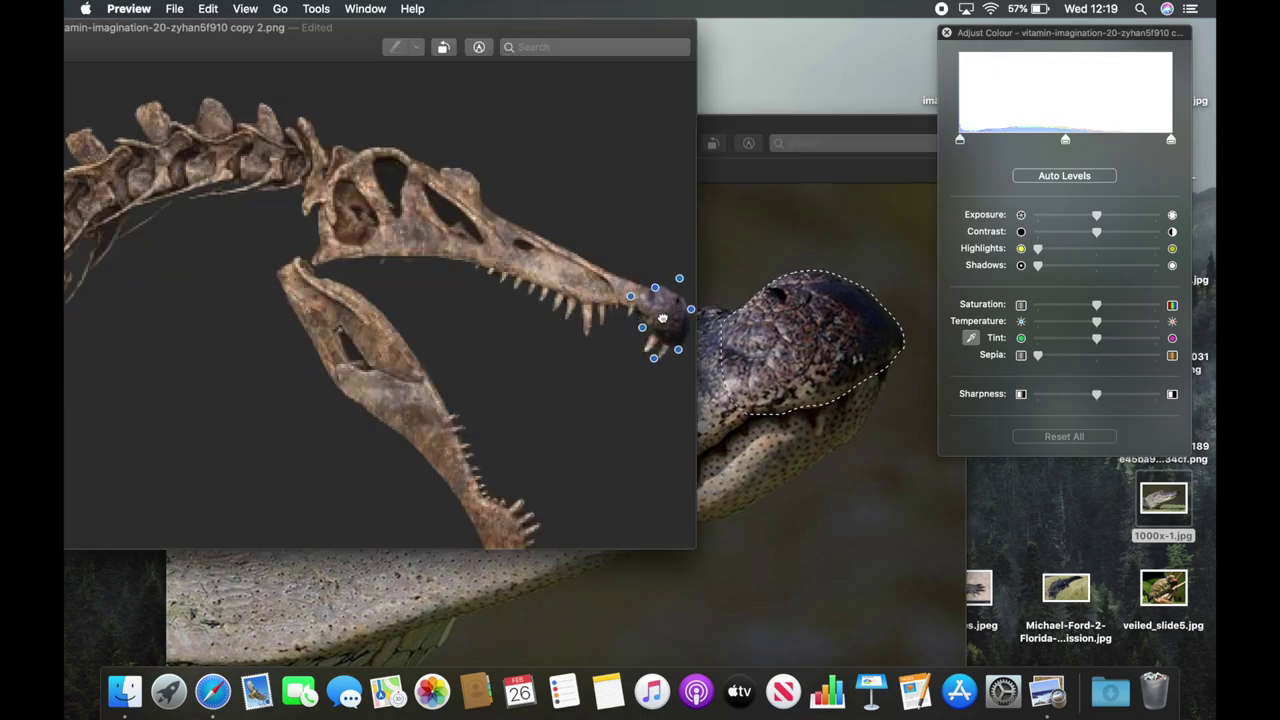
pyautogui.moveTo(903, 337); pyautogui.dragTo(748, 415)
pyautogui.press('super+c')
pyautogui.click(283, 353)
pyautogui.press('super+v')
pyautogui.moveTo(623, 287); pyautogui.dragTo(373, 285)
# - Paste another piece of alligator skin onto the jaw
pyautogui.scroll(5, 373, 285)
pyautogui.click(700, 431)
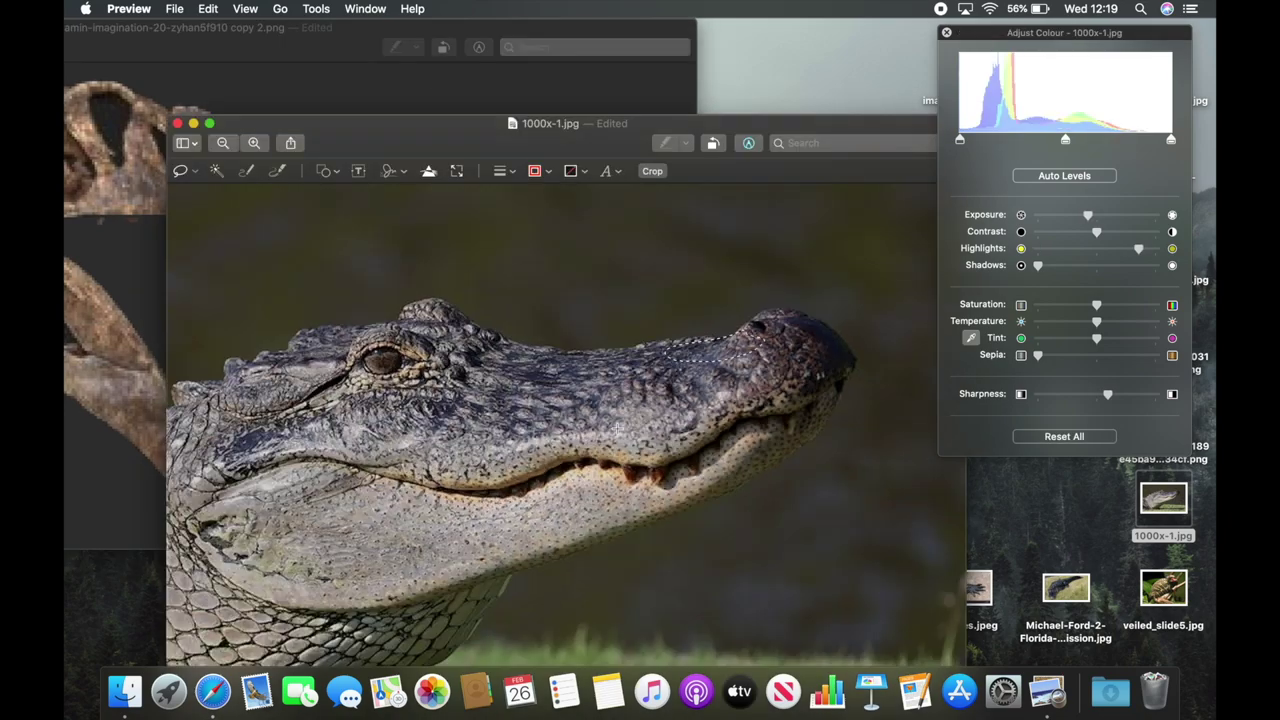
pyautogui.click(115, 300)
pyautogui.scroll(-5, 276, 300)
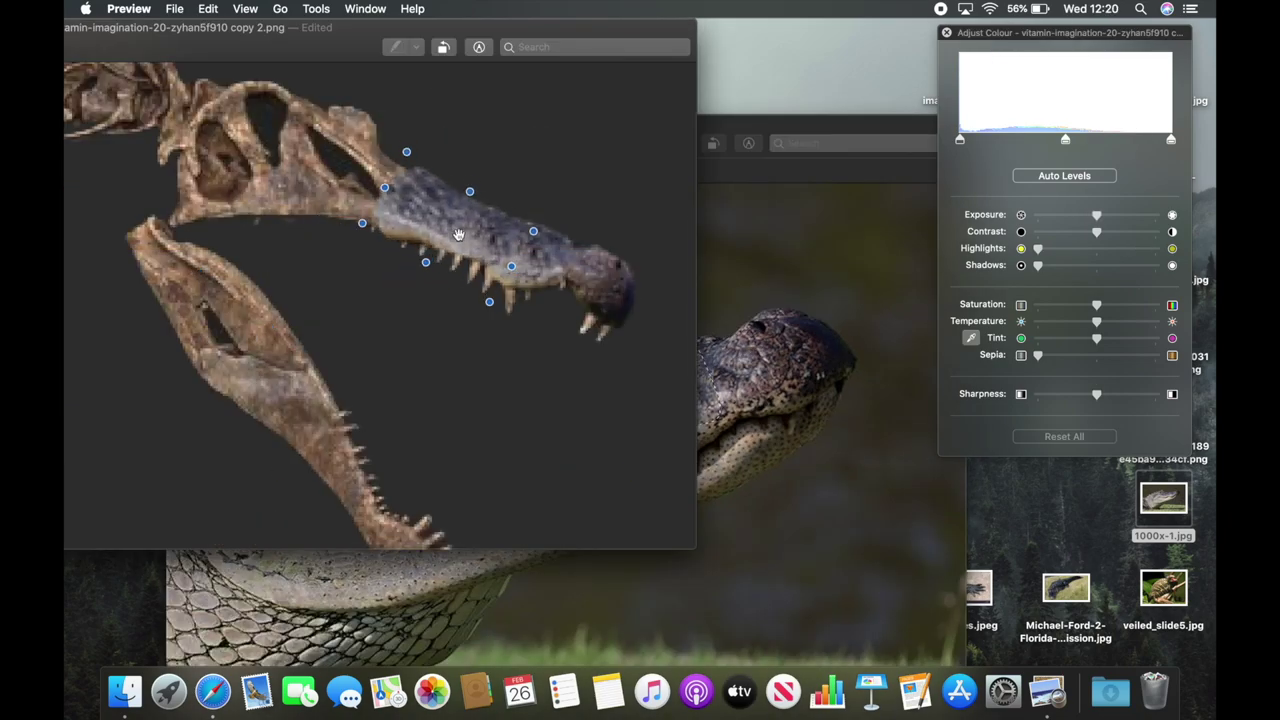
pyautogui.click(857, 371)
pyautogui.click(474, 242)
pyautogui.press('super+v')
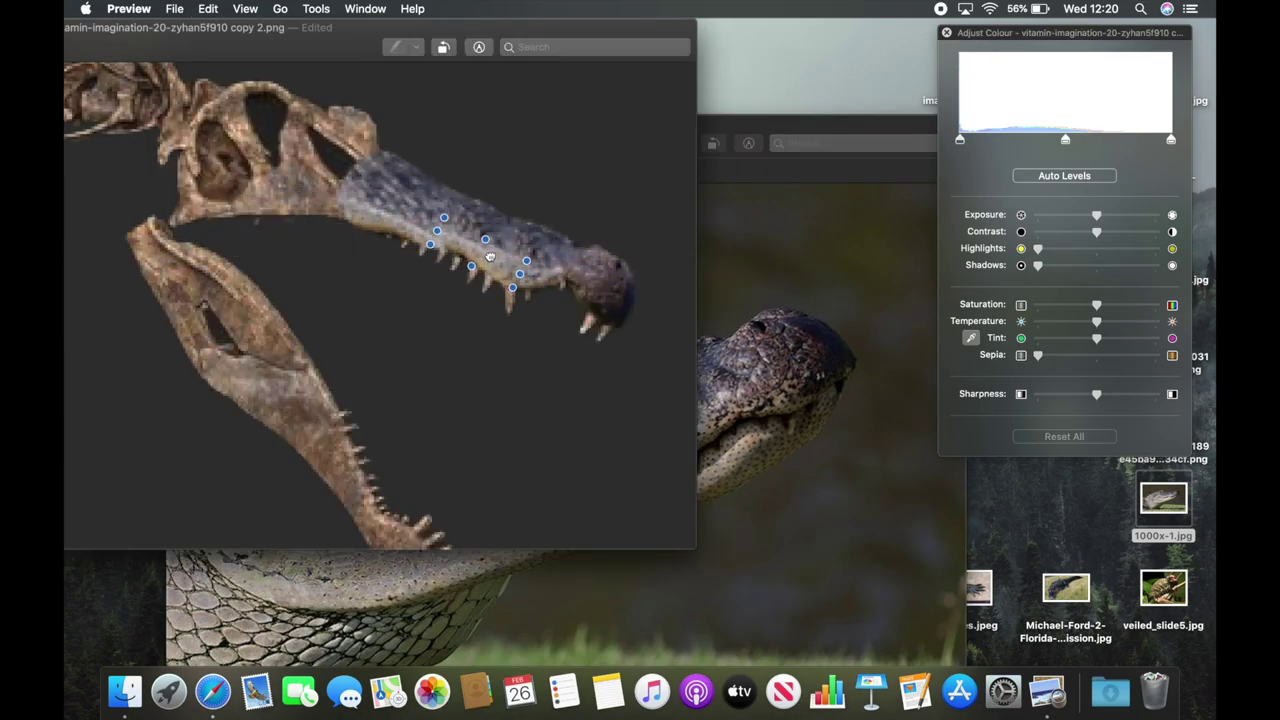
# - Toggle between the alligator and skeleton images, then open veiled_slide5.jpg
pyautogui.click(765, 265)
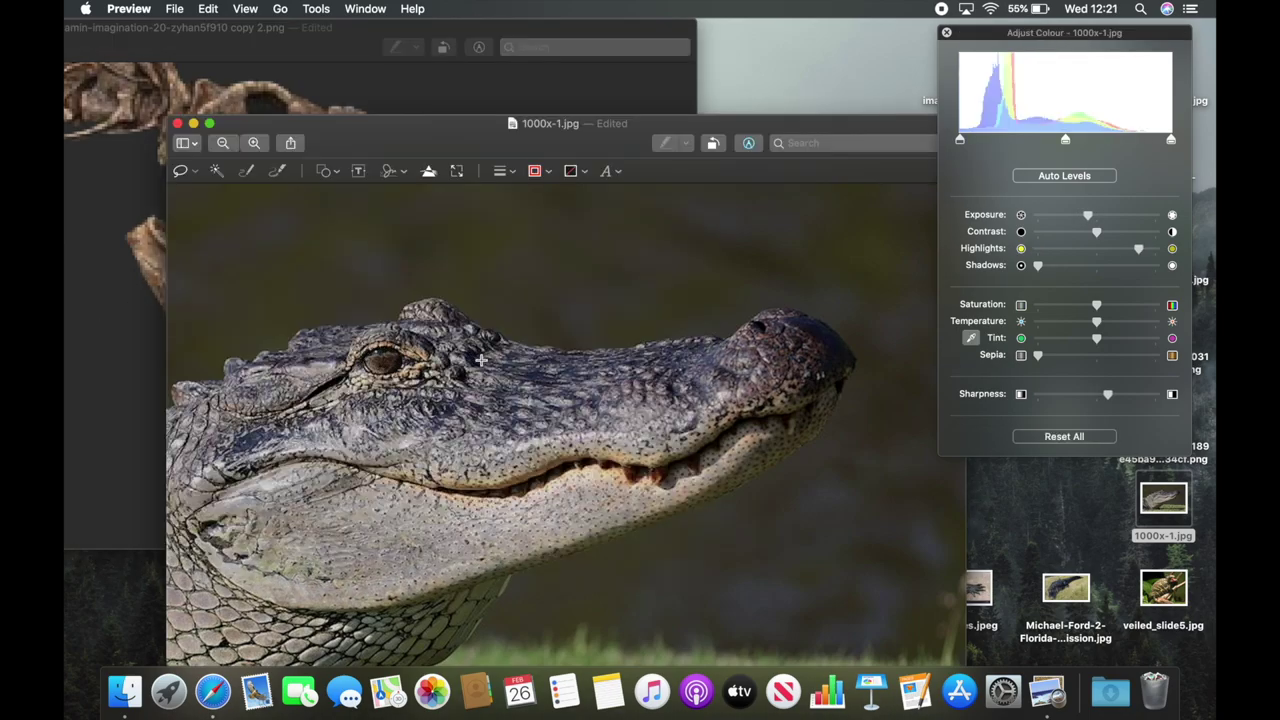
pyautogui.click(299, 95)
pyautogui.scroll(-3, 299, 137)
pyautogui.press('super+grave')
pyautogui.press('super+grave')
pyautogui.press('super+grave')
pyautogui.press('super+grave')
pyautogui.press('super+grave')
pyautogui.press('super+grave')
pyautogui.press('super+grave')
pyautogui.press('super+grave')
pyautogui.press('super+grave')
pyautogui.press('super+grave')
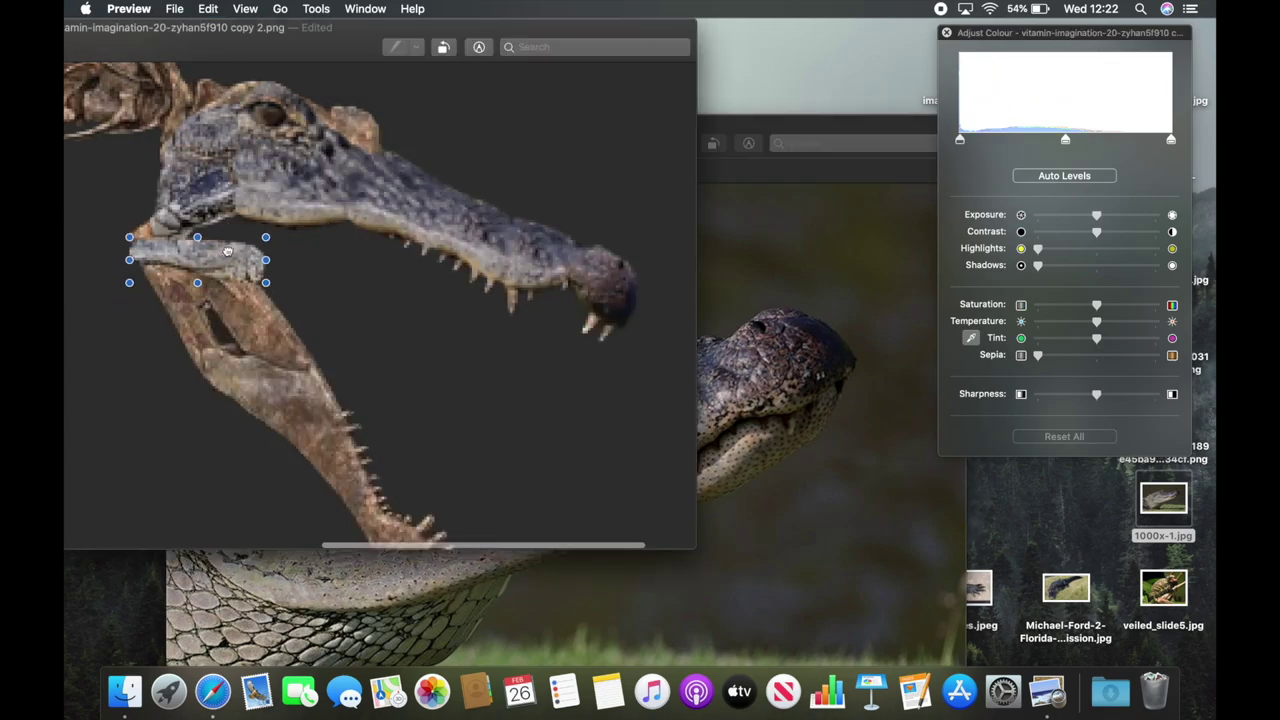
pyautogui.press('super+grave')
pyautogui.press('super+grave')
pyautogui.scroll(-3, 423, 302)
pyautogui.press('super+grave')
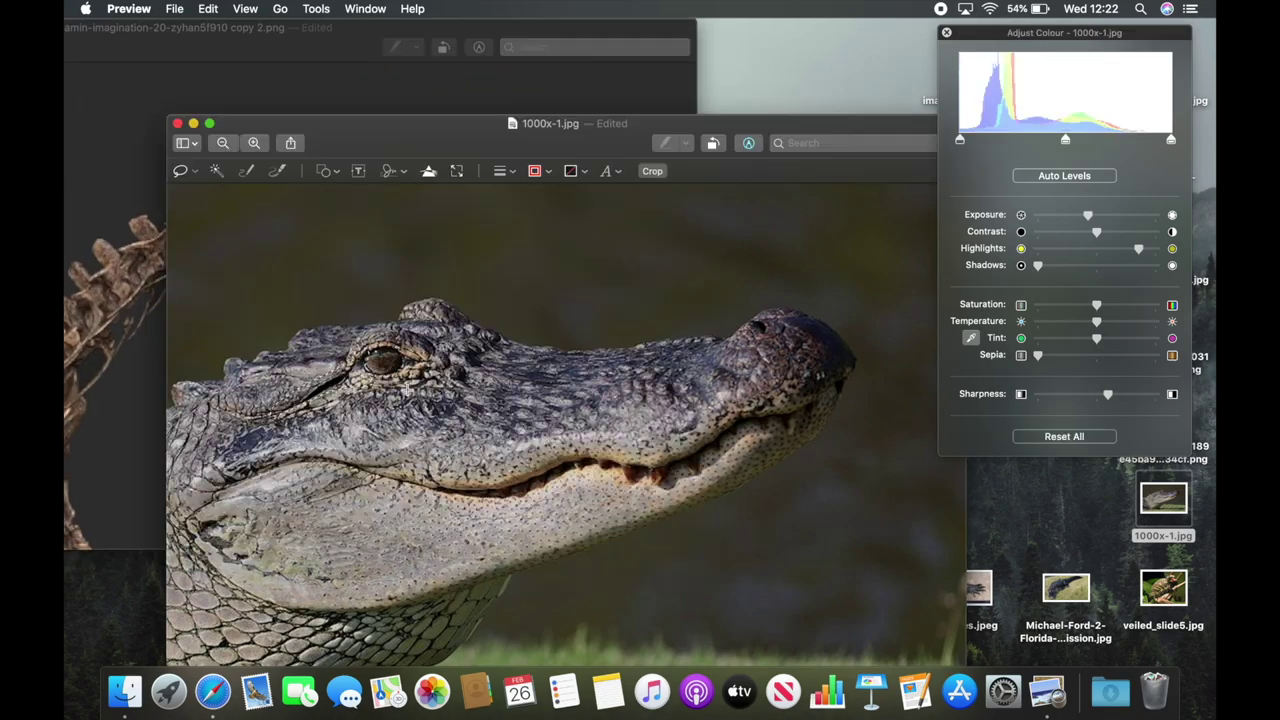
pyautogui.doubleClick(1163, 588)
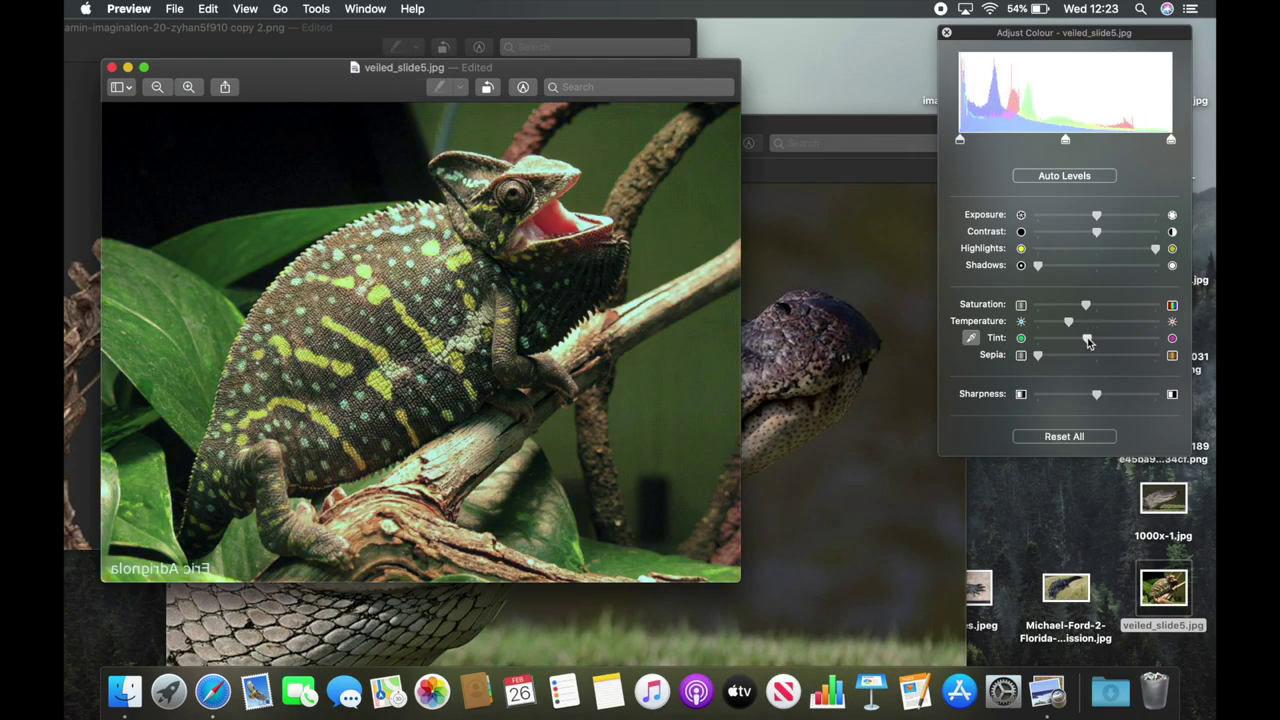
# - Paste a chameleon skin fragment and place it over the dinosaur's eye area
pyautogui.press('super+grave')
pyautogui.press('super+grave')
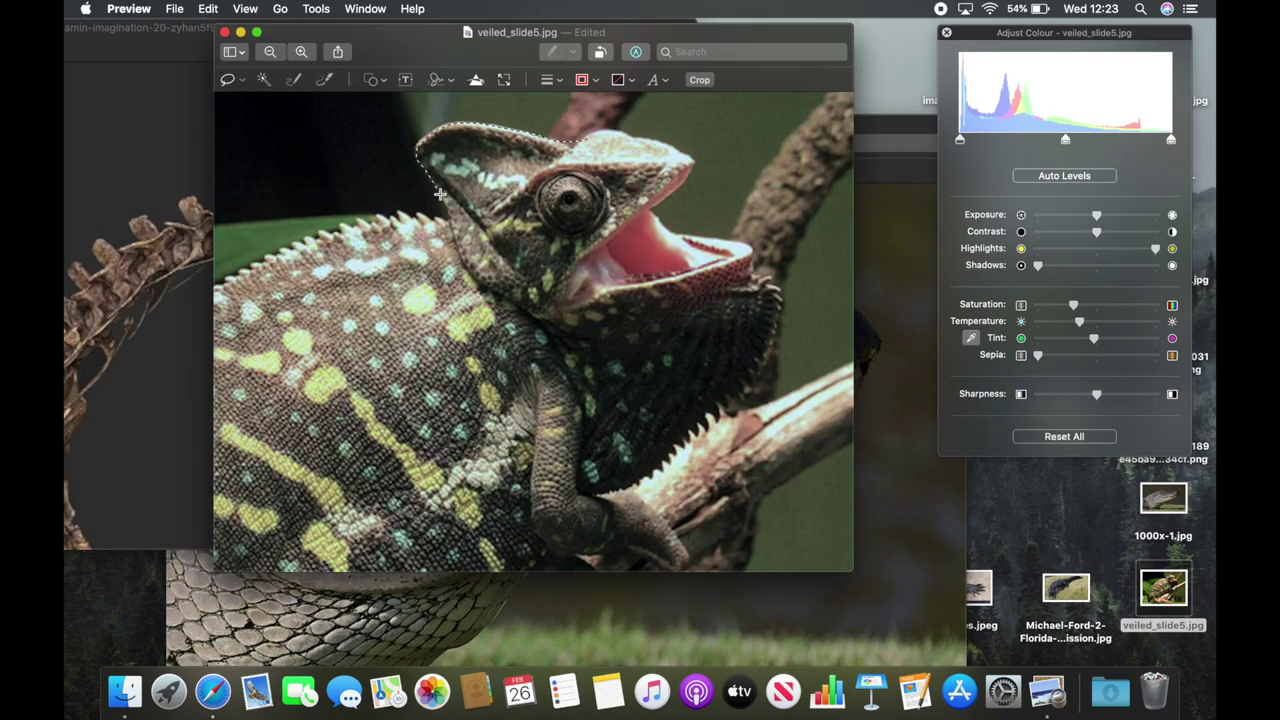
pyautogui.press('super+grave')
pyautogui.press('super+grave')
pyautogui.moveTo(318, 240); pyautogui.dragTo(390, 202)
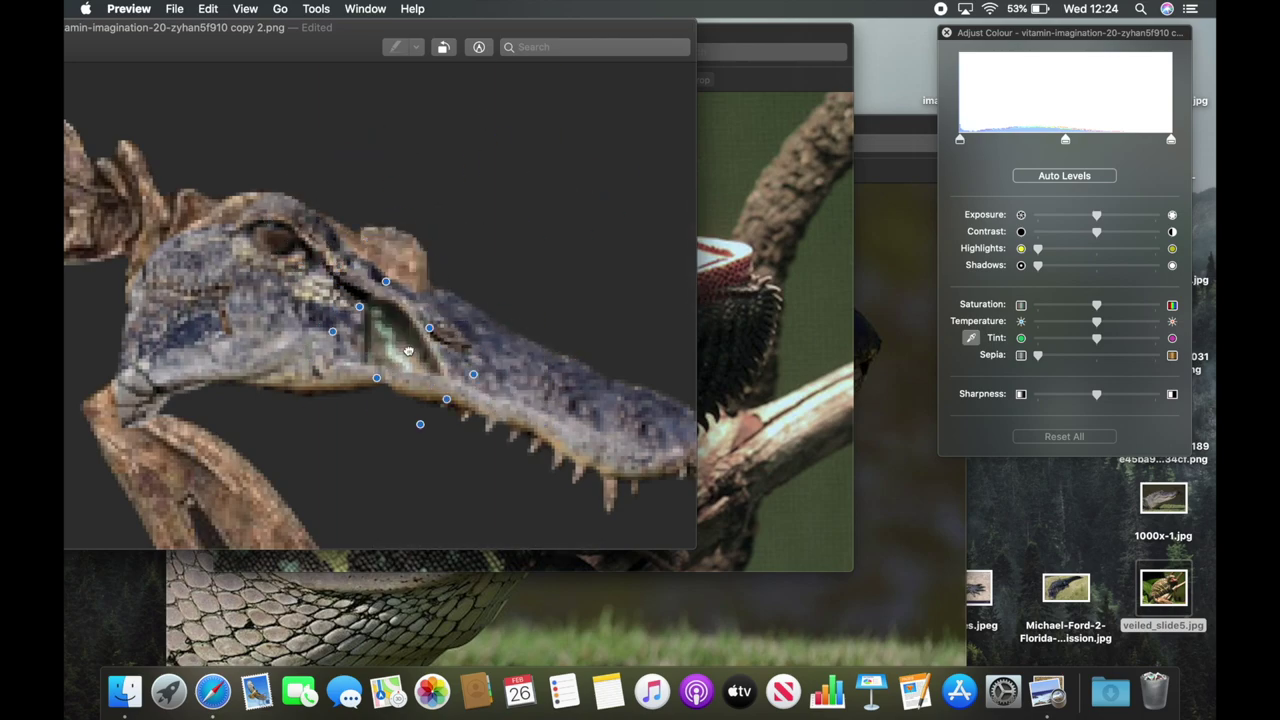
pyautogui.press('super+grave')
# - Swap in a different chameleon skin fragment on the head, undoing the previous one
pyautogui.press('super+grave')
pyautogui.press('super+v')
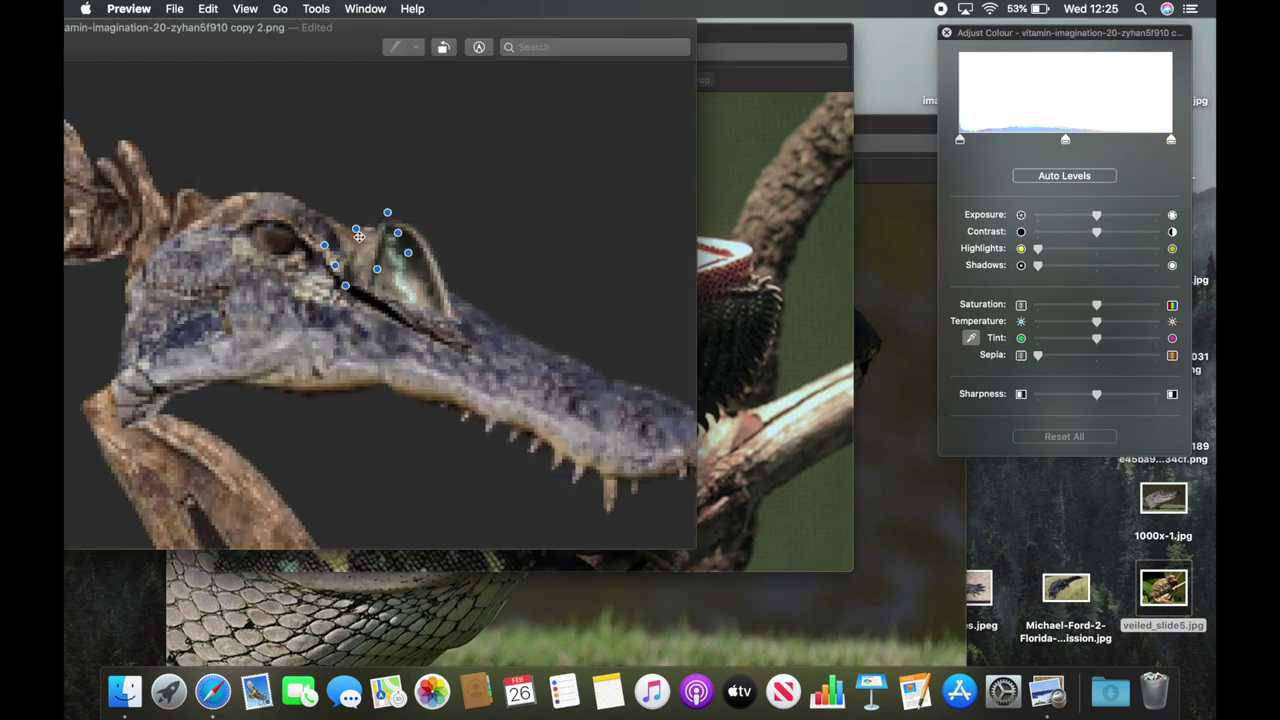
pyautogui.moveTo(374, 245); pyautogui.dragTo(342, 287)
pyautogui.press('super+grave')
pyautogui.press('super+grave')
pyautogui.press('super+v')
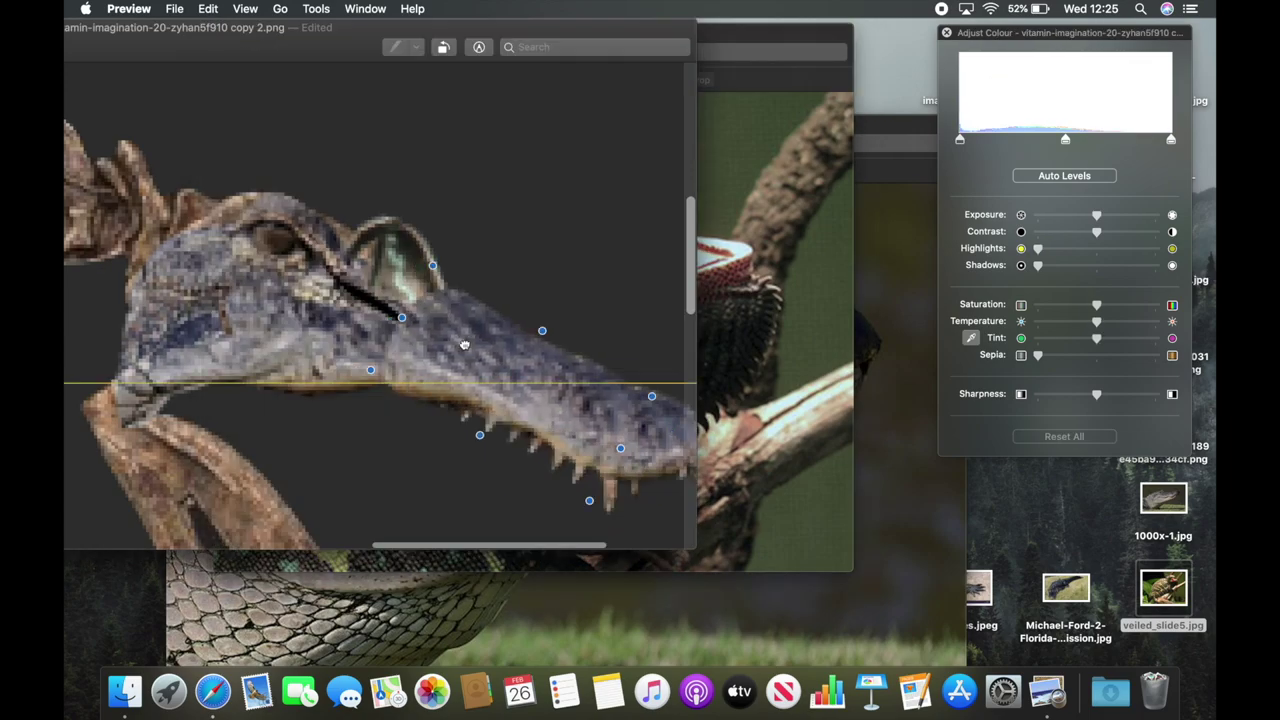
pyautogui.press('super+grave')
pyautogui.press('super+grave')
pyautogui.press('super+z')
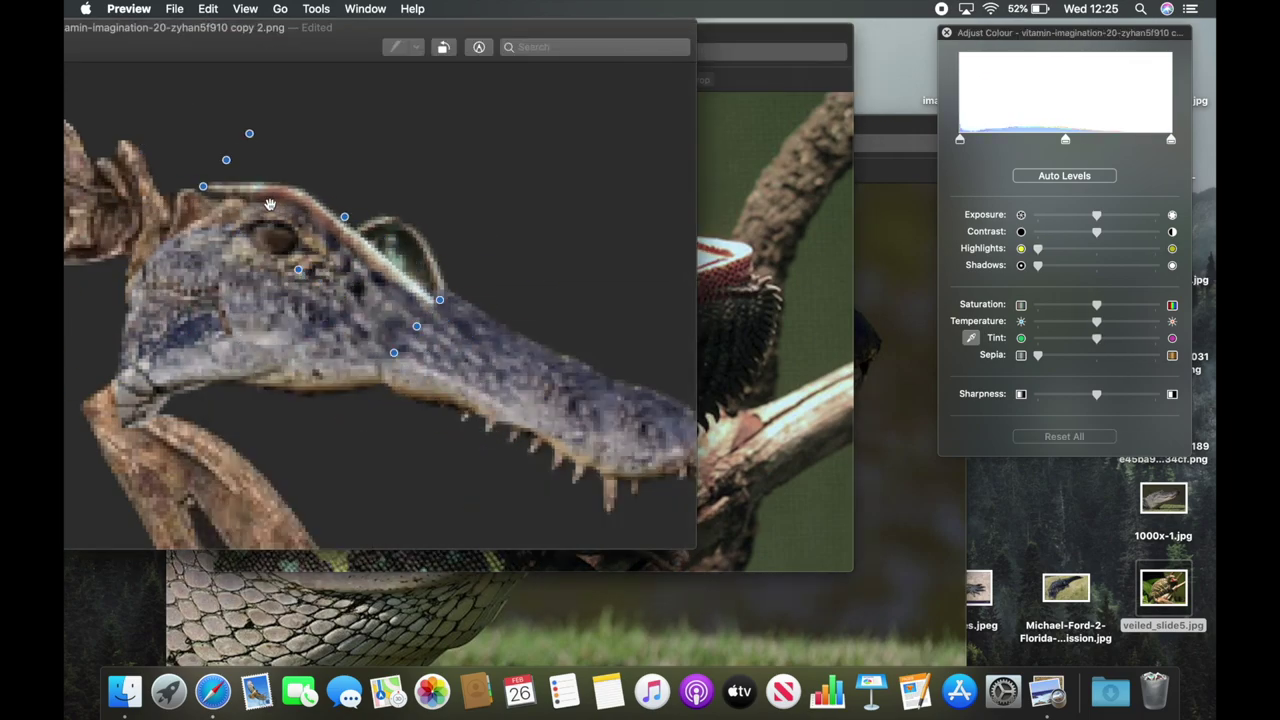
pyautogui.press('super+minus')
# - Paste the chameleon eye onto the dinosaur's head
pyautogui.press('super+grave')
pyautogui.press('super+c')
pyautogui.press('super+grave')
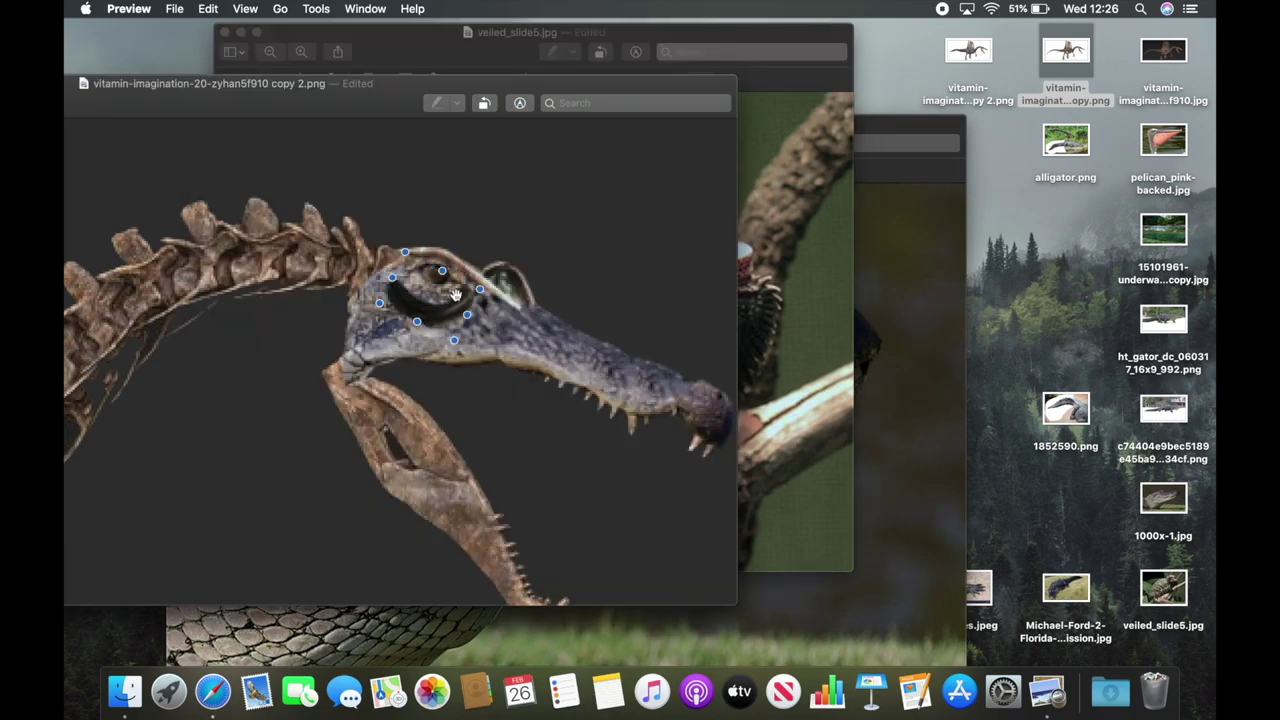
pyautogui.press('super+grave')
pyautogui.press('super+grave')
pyautogui.press('super+v')
pyautogui.moveTo(201, 344); pyautogui.dragTo(459, 285)
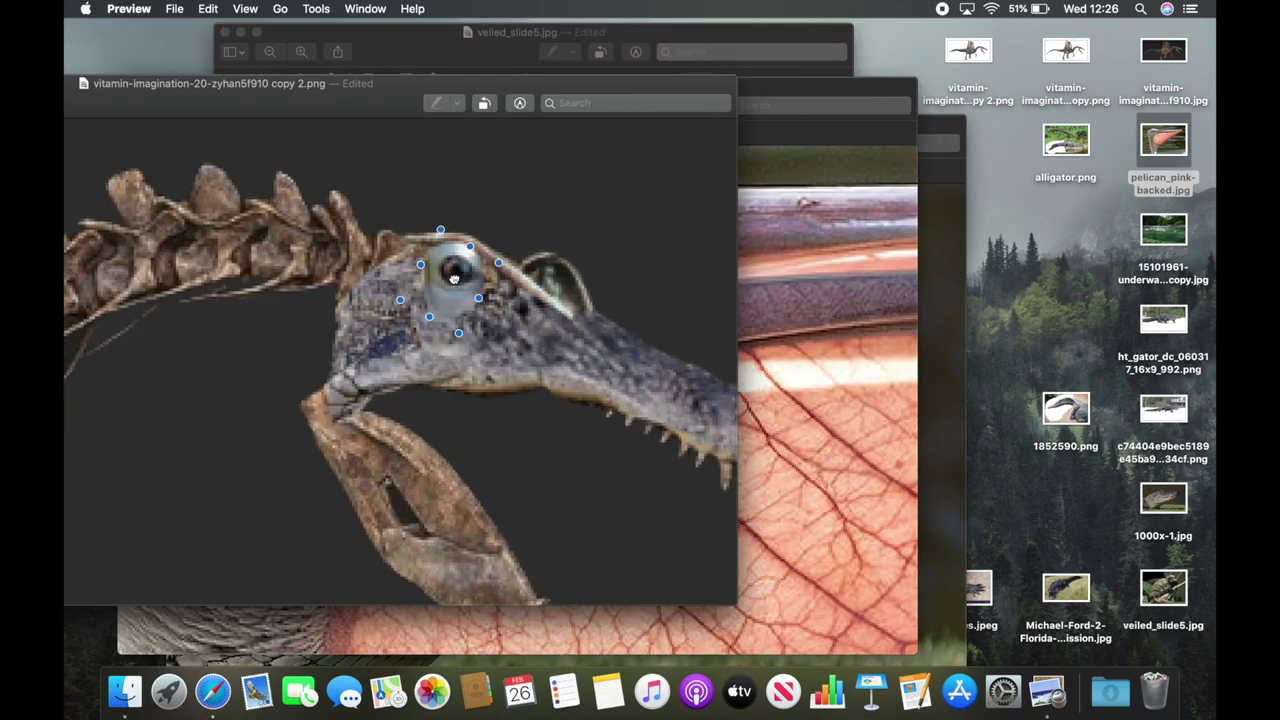
pyautogui.press('super+grave')
pyautogui.press('super+grave')
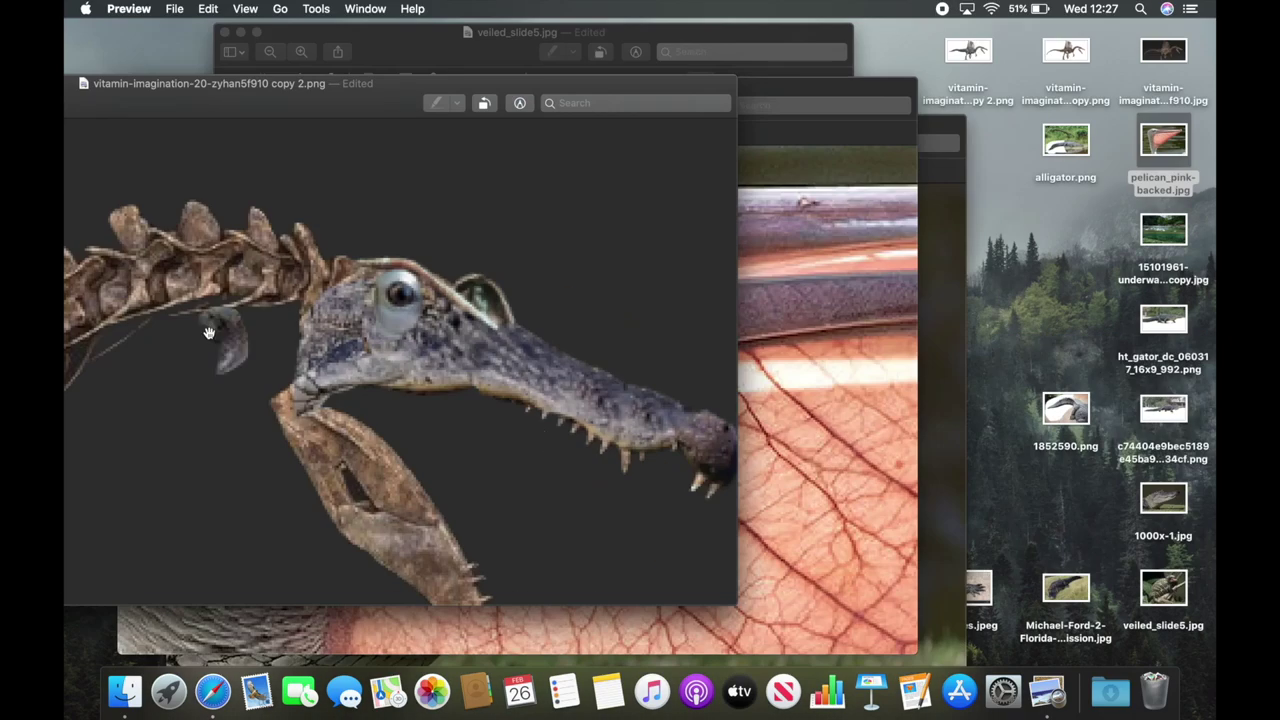
pyautogui.press('super+grave')
pyautogui.press('super+grave')
pyautogui.press('super+grave')
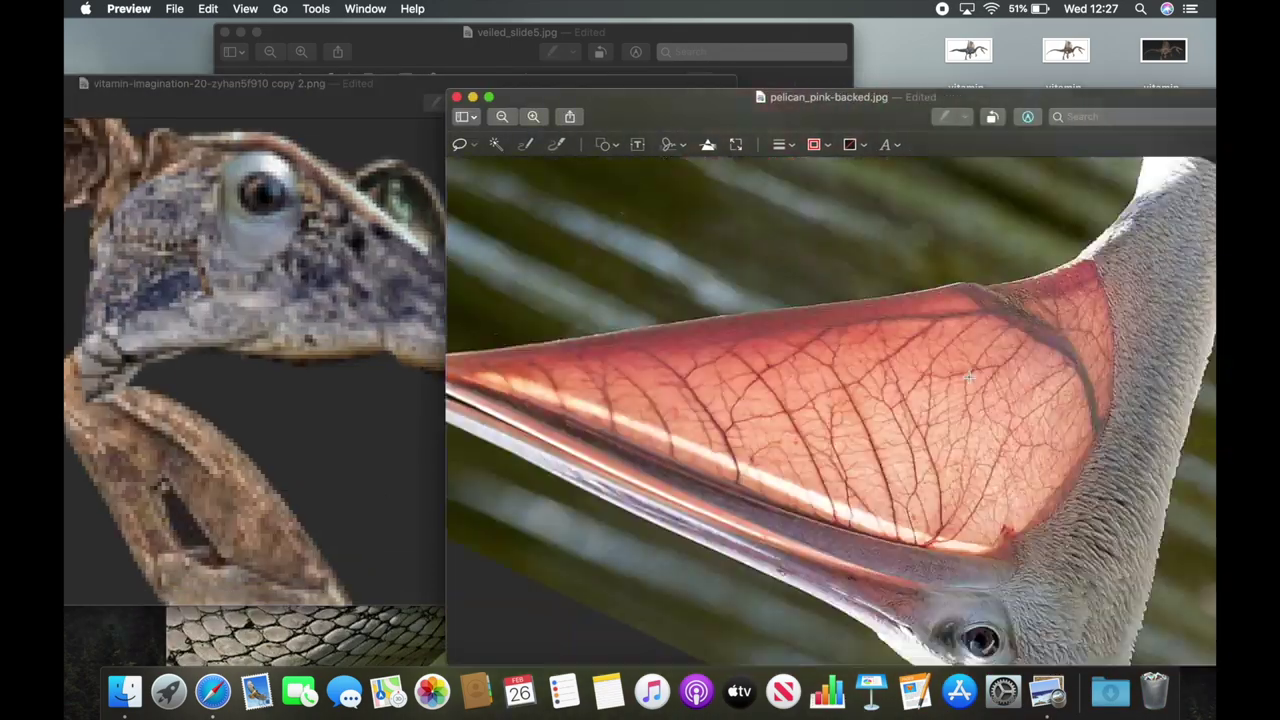
# - Paste the pelican's pink pouch, enlarged, between the dinosaur's jaws
pyautogui.scroll(3, 927, 447)
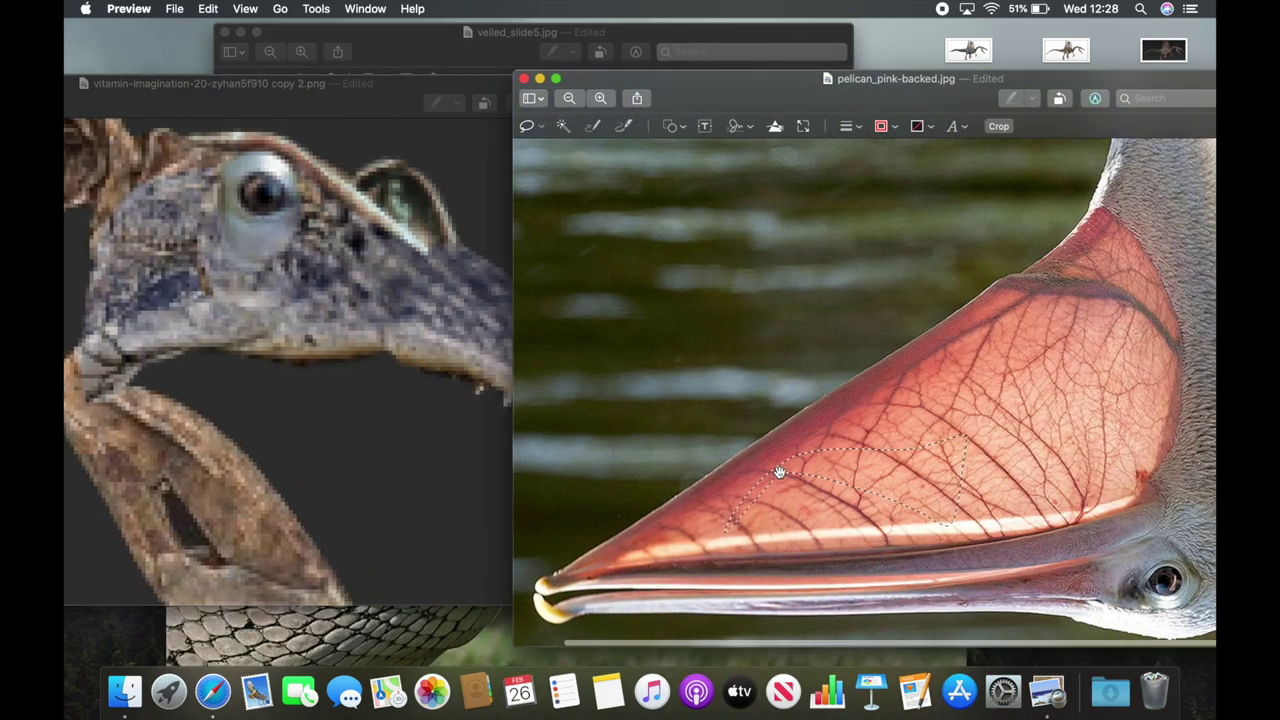
pyautogui.moveTo(817, 444); pyautogui.dragTo(785, 500)
pyautogui.press('super+c')
pyautogui.press('super+grave')
pyautogui.press('super+v')
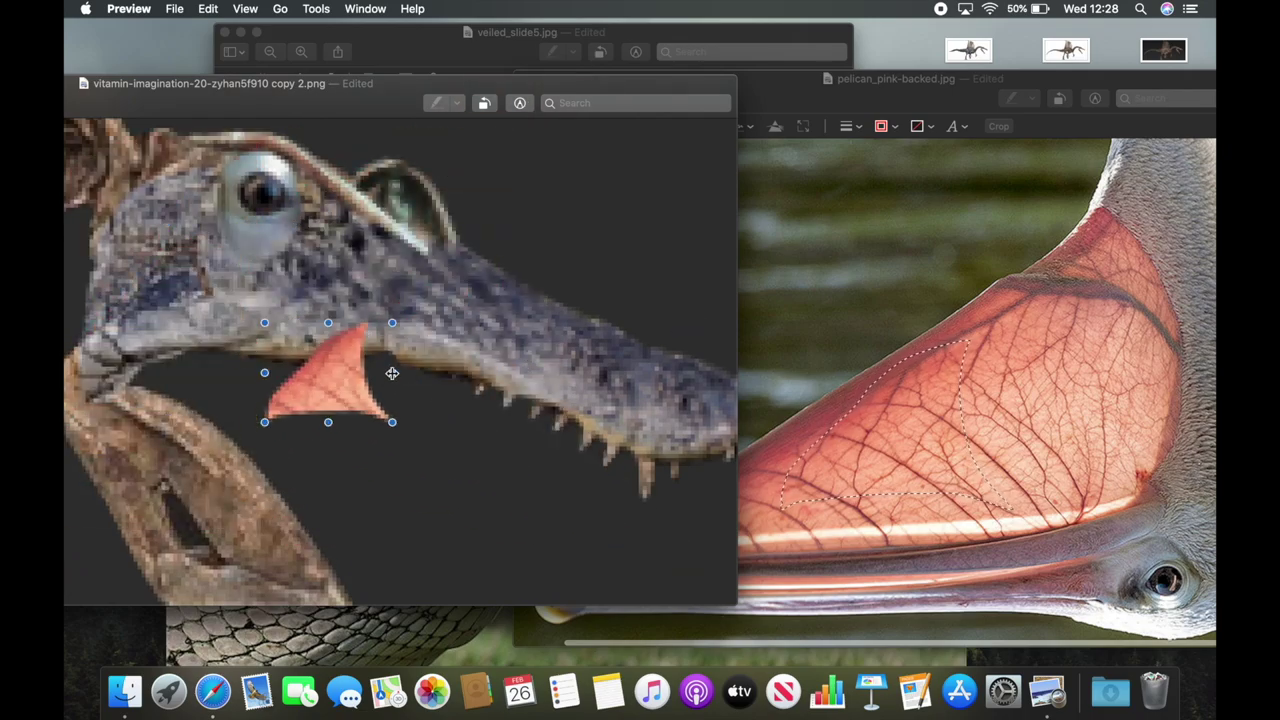
pyautogui.moveTo(266, 420); pyautogui.dragTo(329, 523)
pyautogui.moveTo(300, 390); pyautogui.dragTo(280, 399)
# - Paste another copied skin patch into the dinosaur image
pyautogui.scroll(-3, 505, 488)
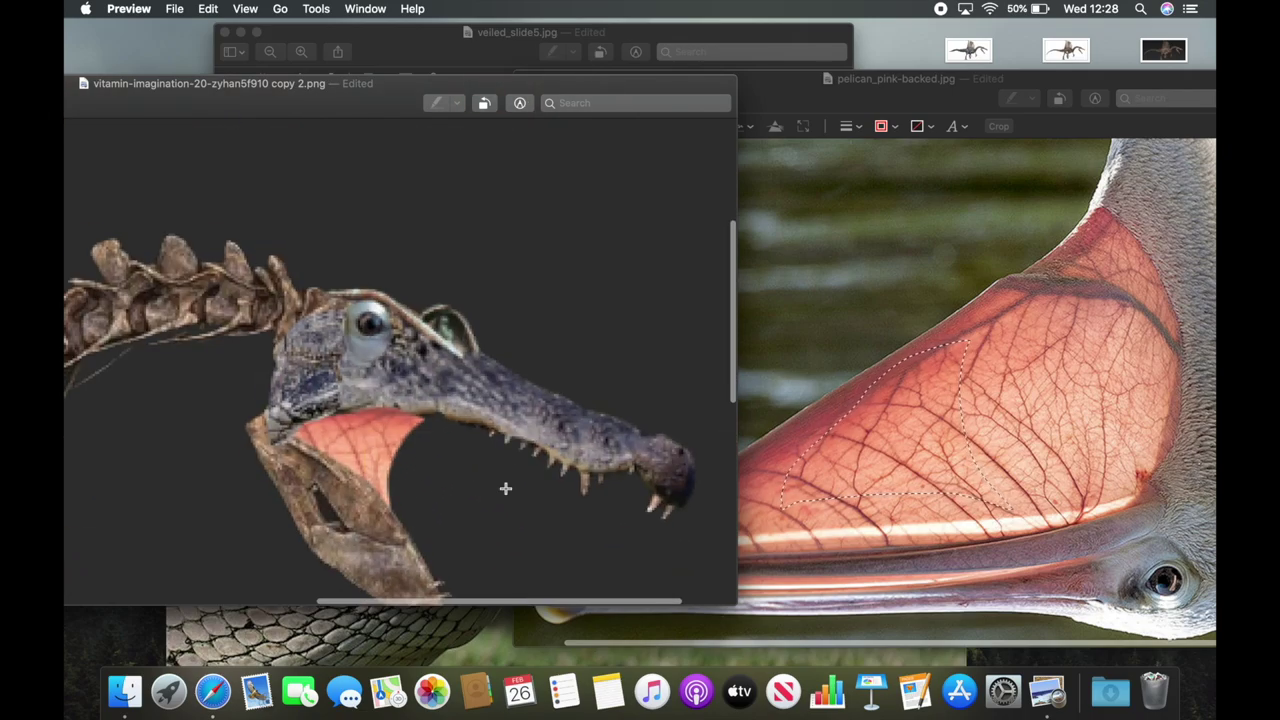
pyautogui.scroll(2, 395, 410)
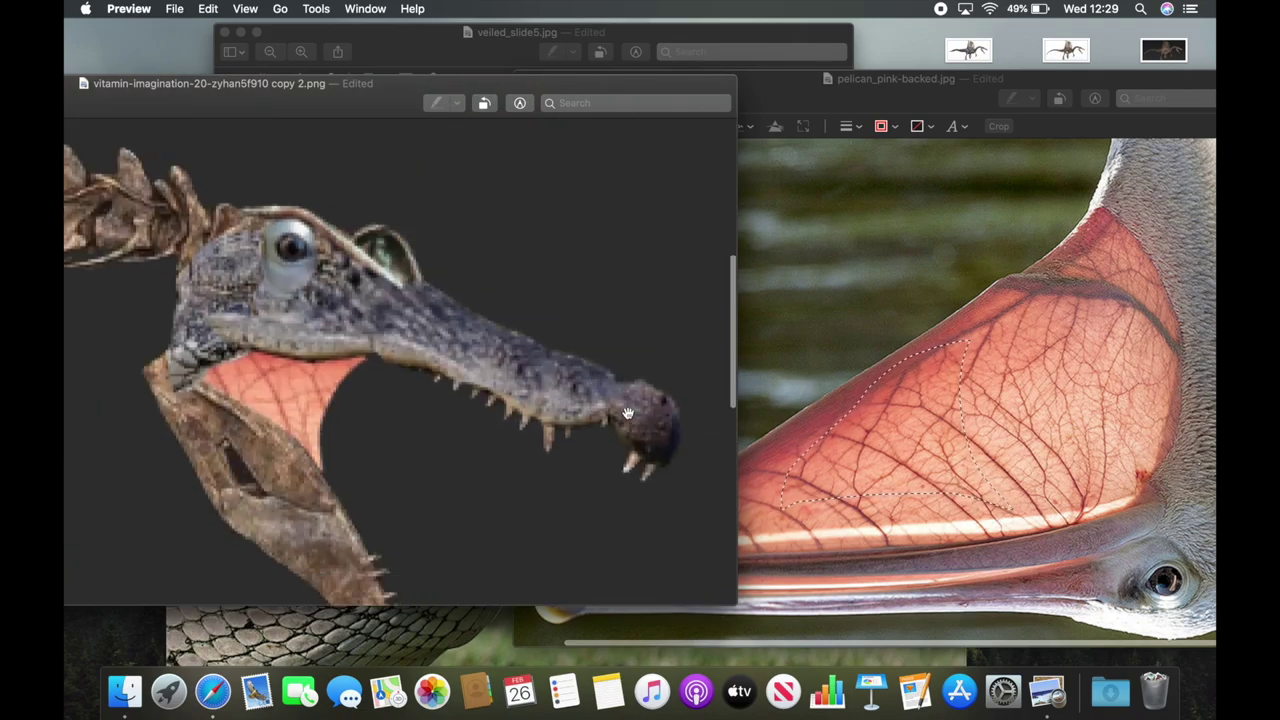
pyautogui.press('super+grave')
pyautogui.press('super+grave')
pyautogui.press('super+grave')
pyautogui.scroll(3, 261, 325)
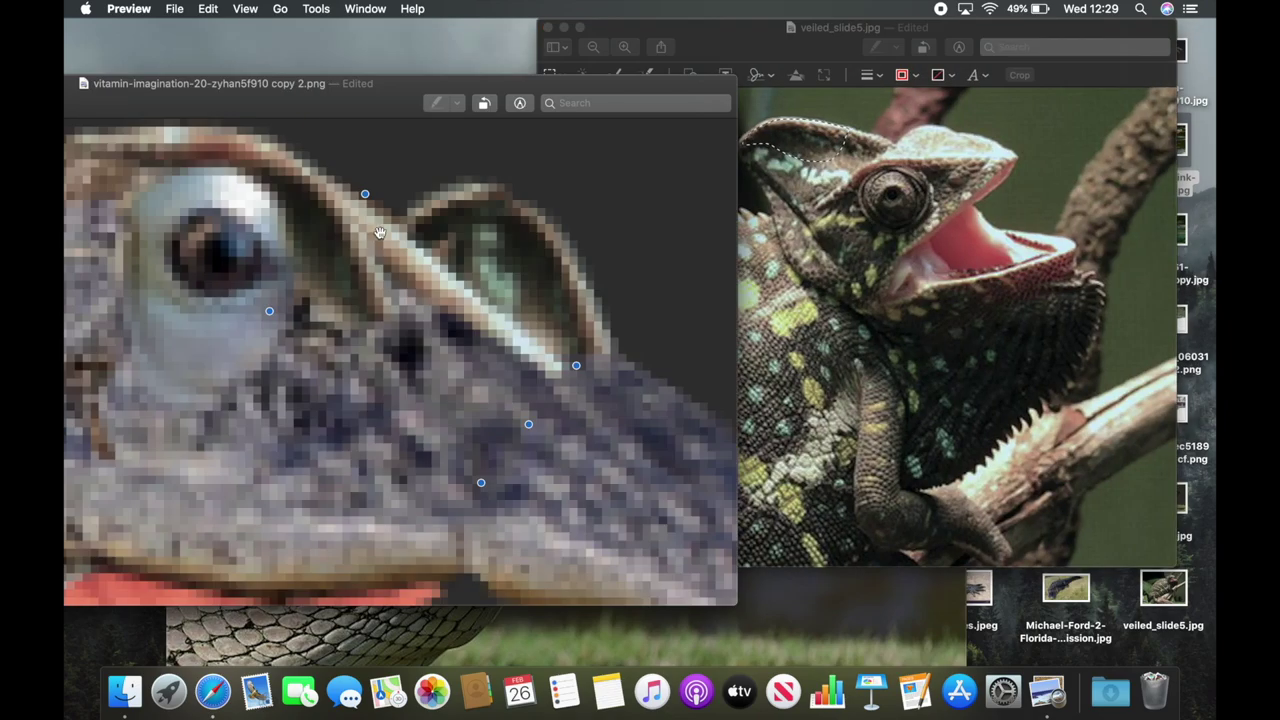
pyautogui.scroll(-5, 261, 325)
pyautogui.click(766, 306)
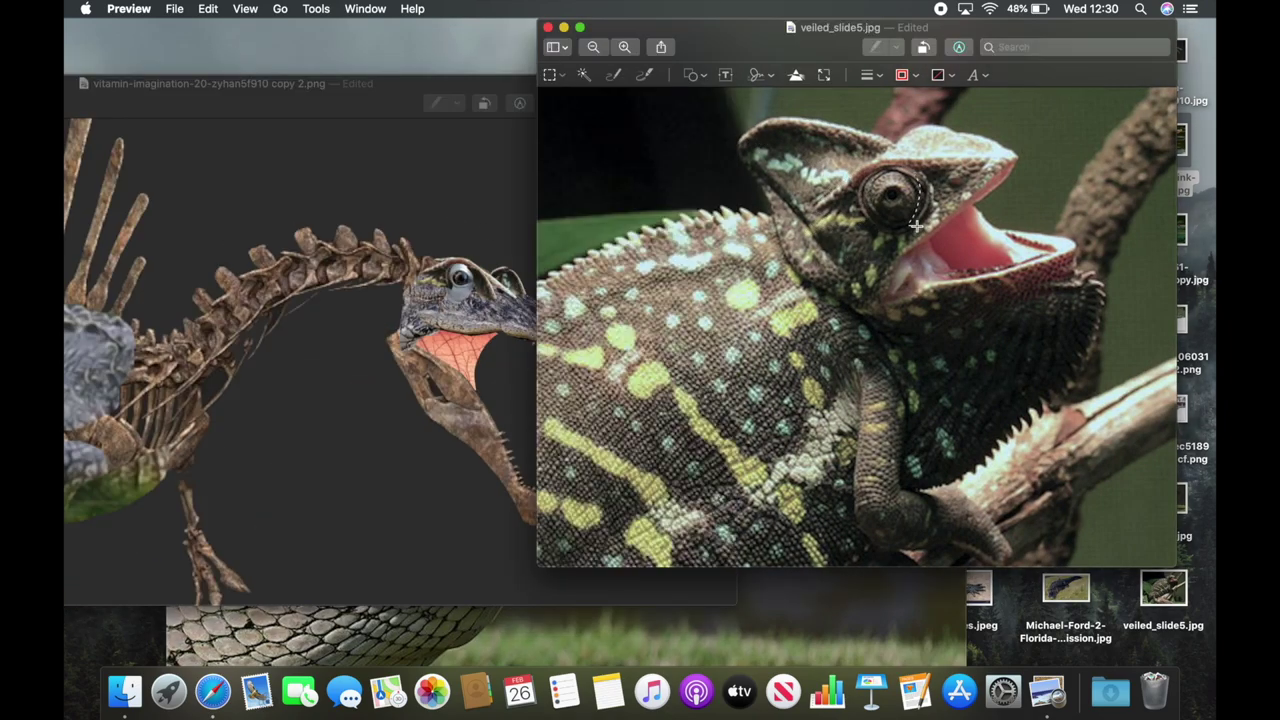
pyautogui.click(553, 311)
pyautogui.press('super+v')
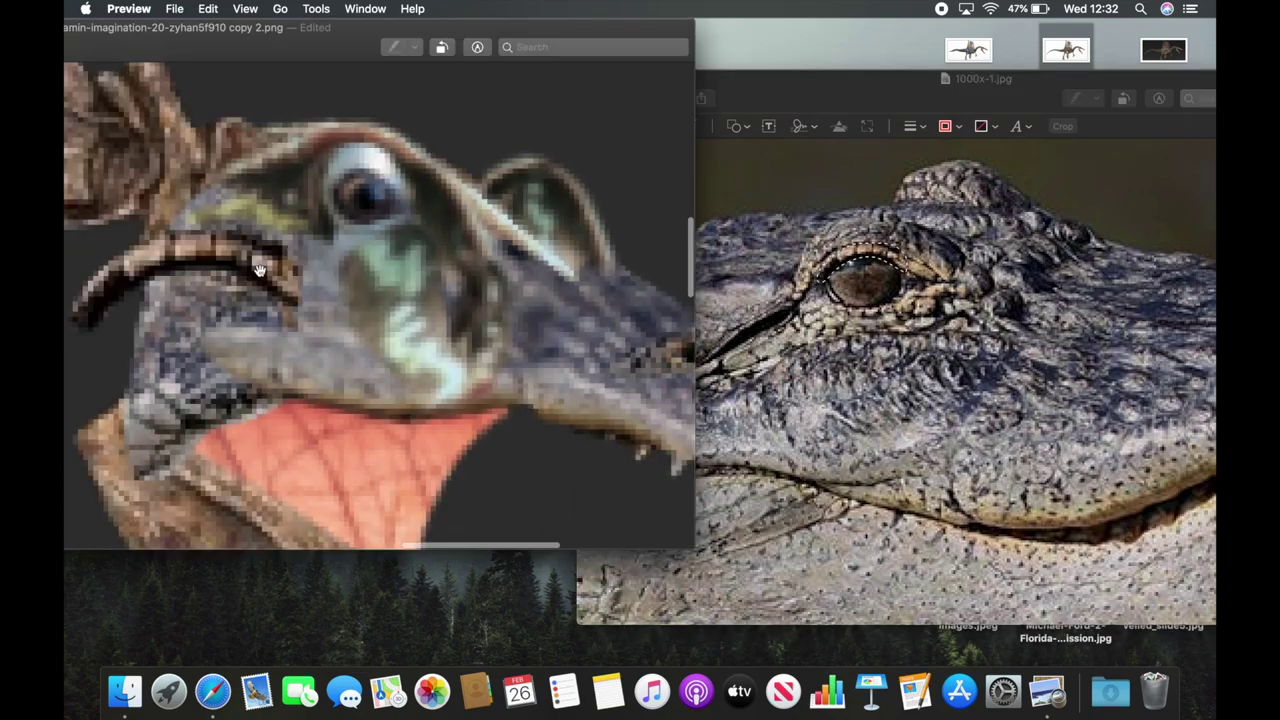
# - Lasso alligator skin near the eye and fit pasted patches over the jaw and claw
pyautogui.moveTo(1000, 180); pyautogui.dragTo(968, 163)
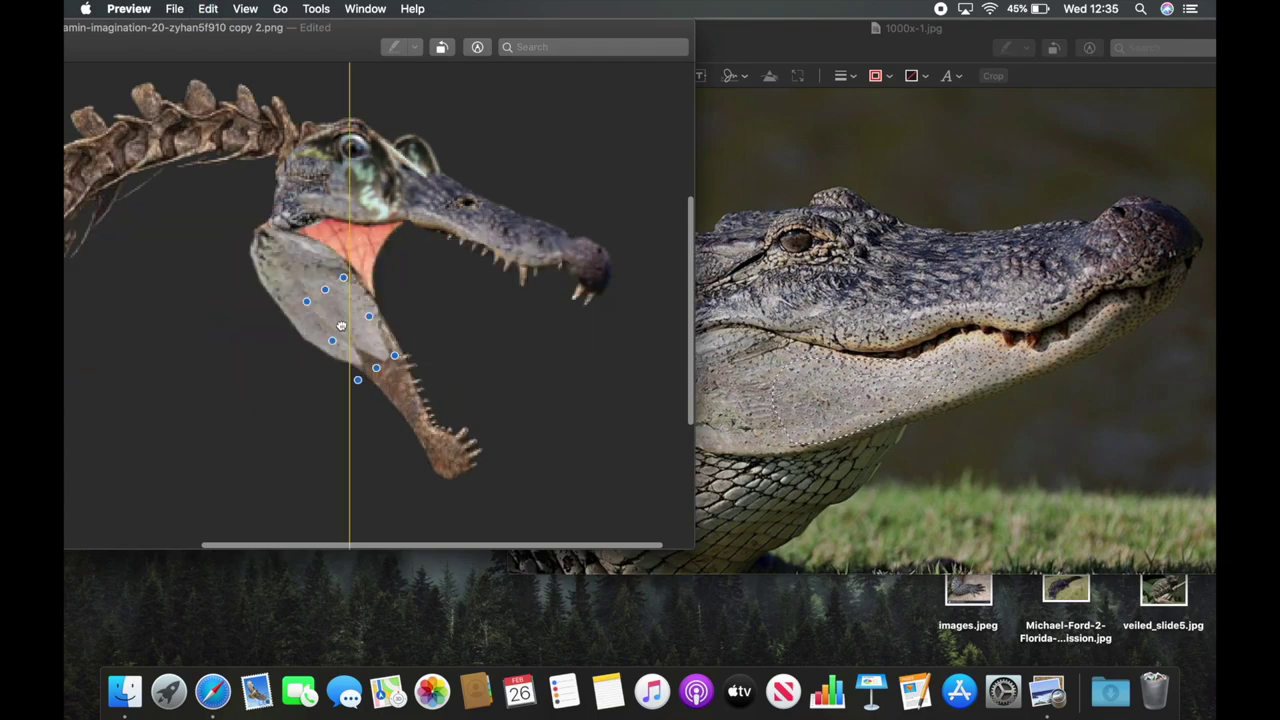
pyautogui.scroll(5, 400, 380)
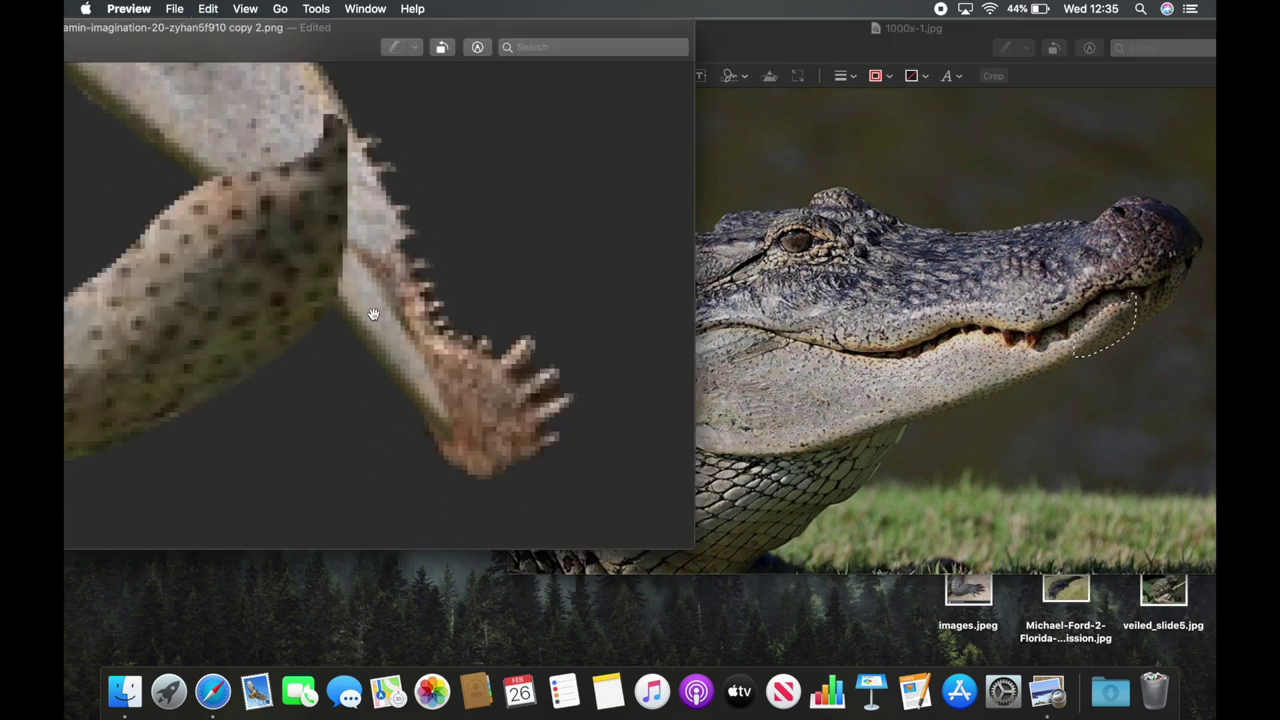
pyautogui.scroll(-3, 310, 288)
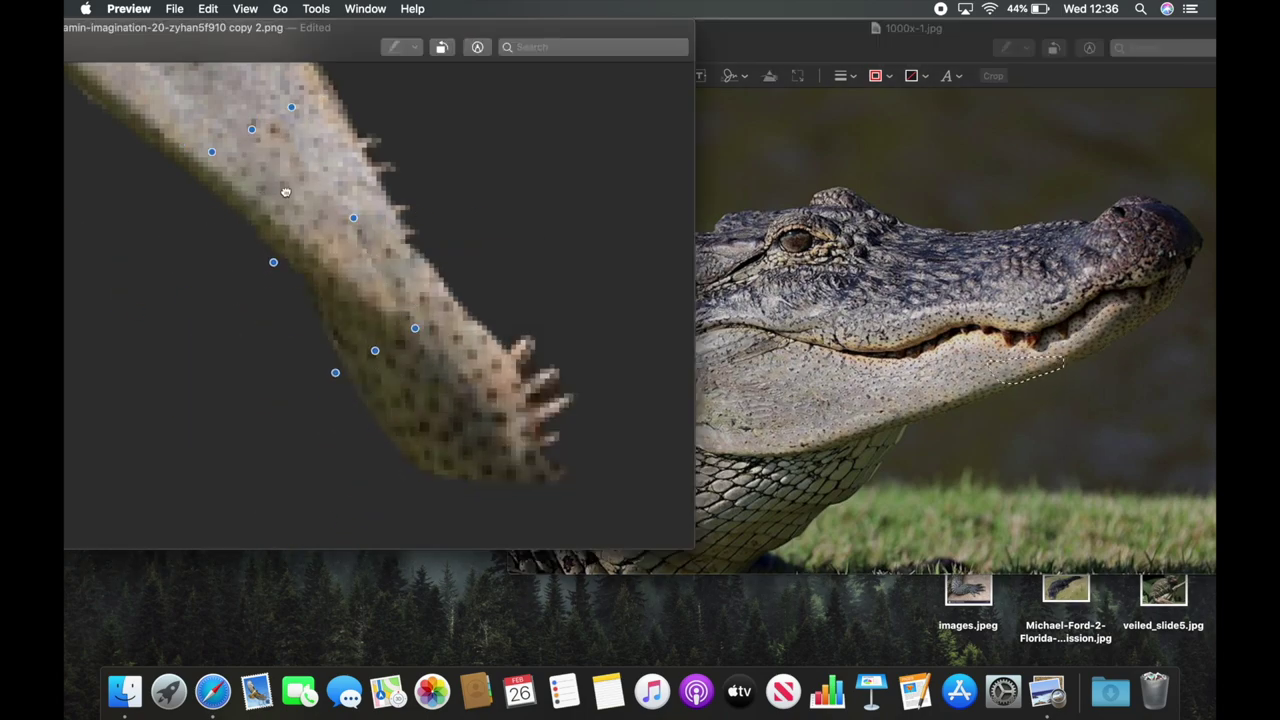
pyautogui.scroll(-3, 514, 460)
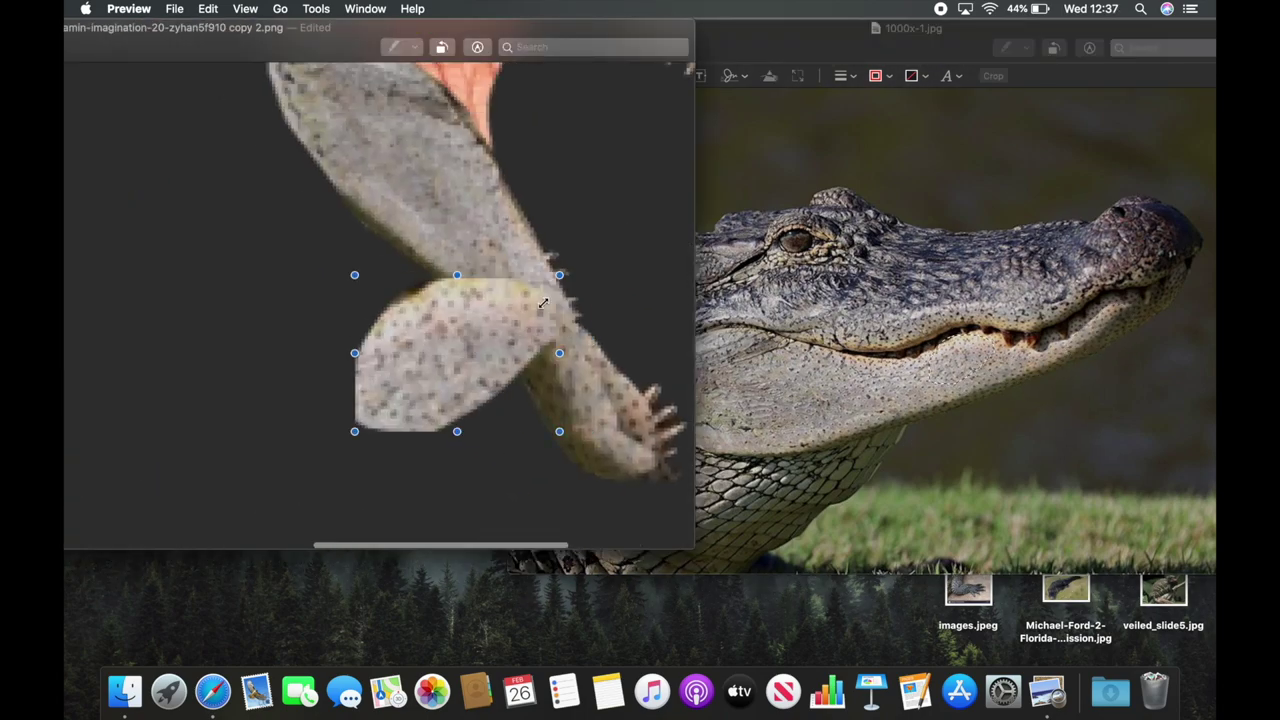
pyautogui.moveTo(543, 303); pyautogui.dragTo(334, 420)
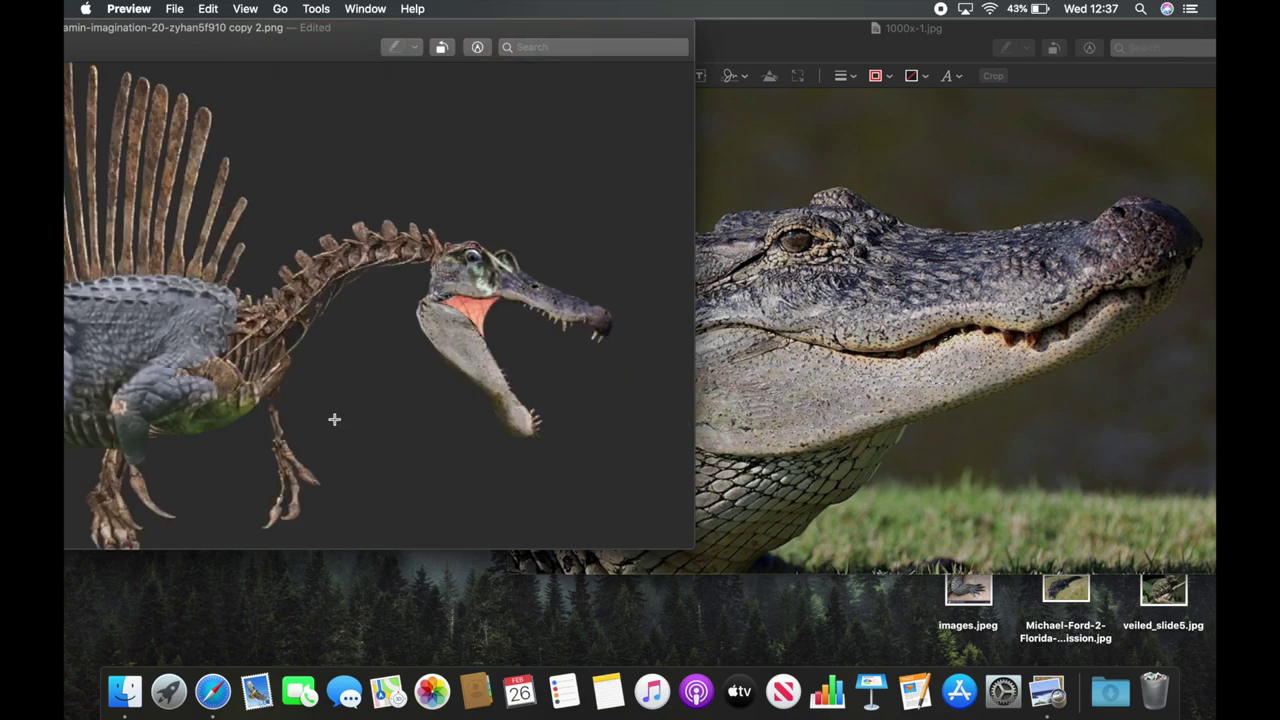
pyautogui.press('super+v')
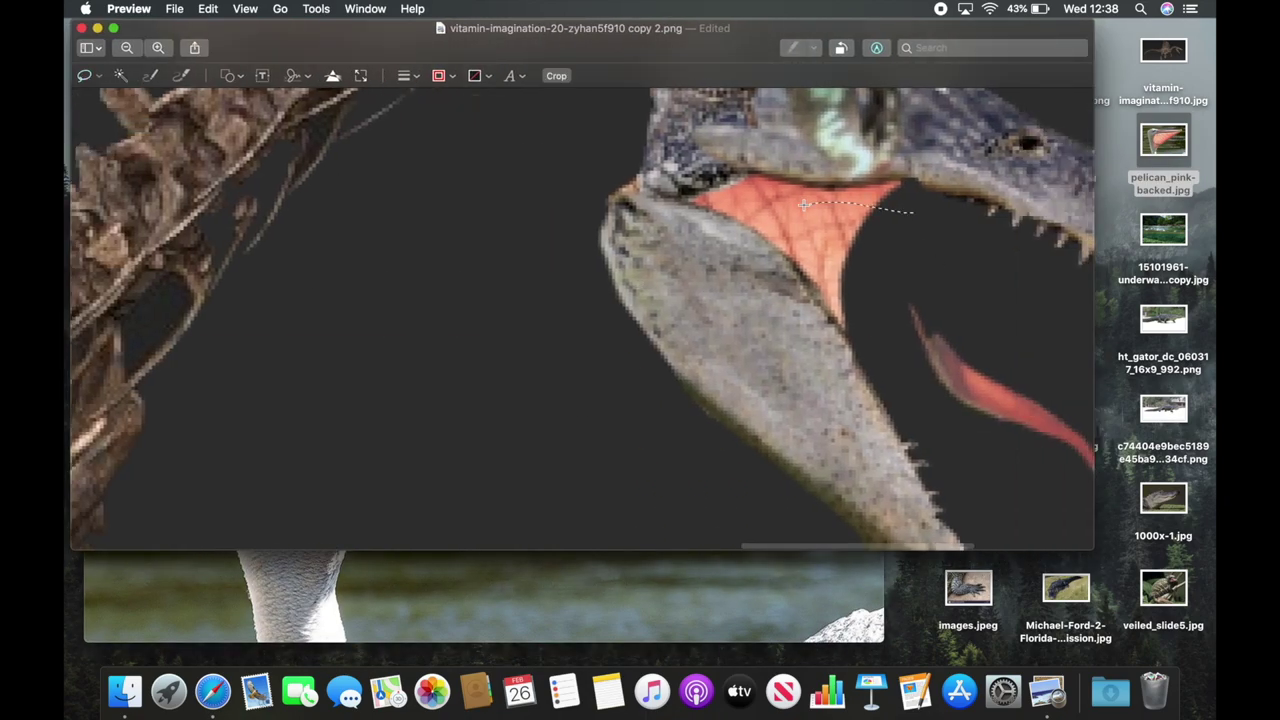
# - Add alligator hide to the neck and body, then open ht_gator_dc_060317_16x9_992.png from Quick Look
pyautogui.moveTo(803, 205); pyautogui.dragTo(885, 360)
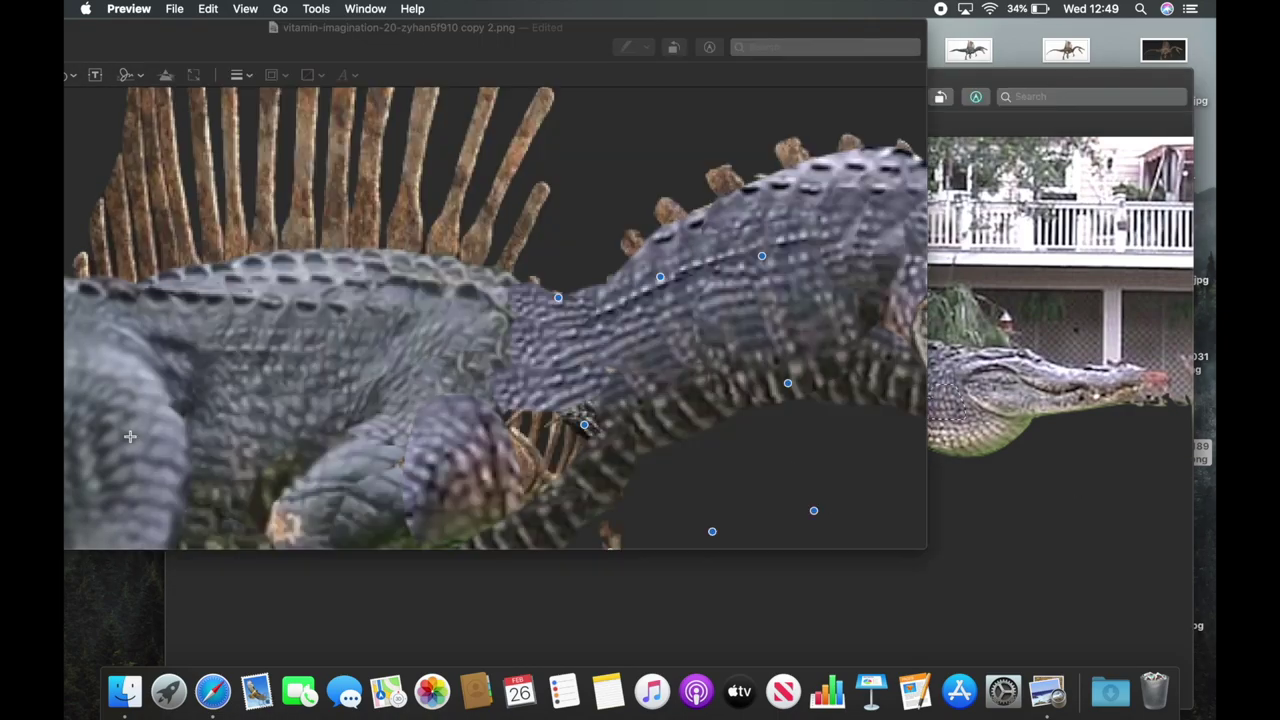
pyautogui.moveTo(570, 389); pyautogui.dragTo(566, 498)
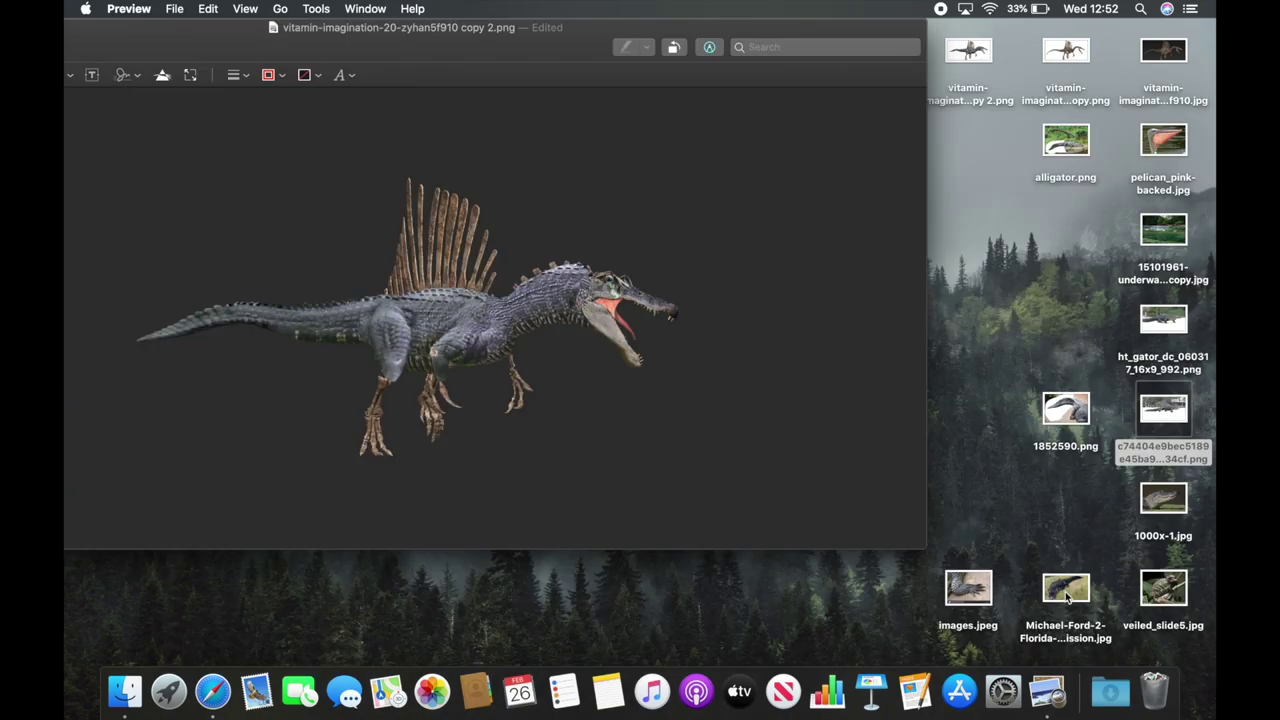
pyautogui.click(1164, 142)
pyautogui.press('space')
pyautogui.press('Down')
pyautogui.press('Down')
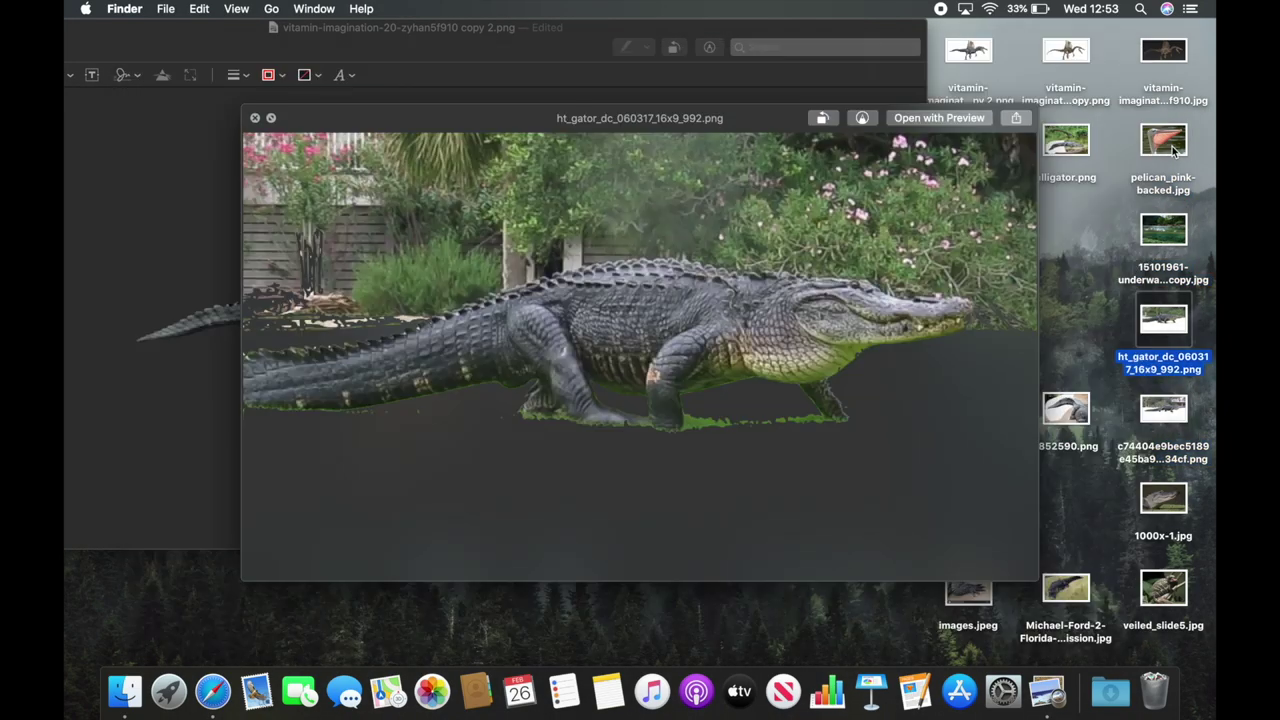
pyautogui.press('cmd+o')
pyautogui.press('cmd+v')
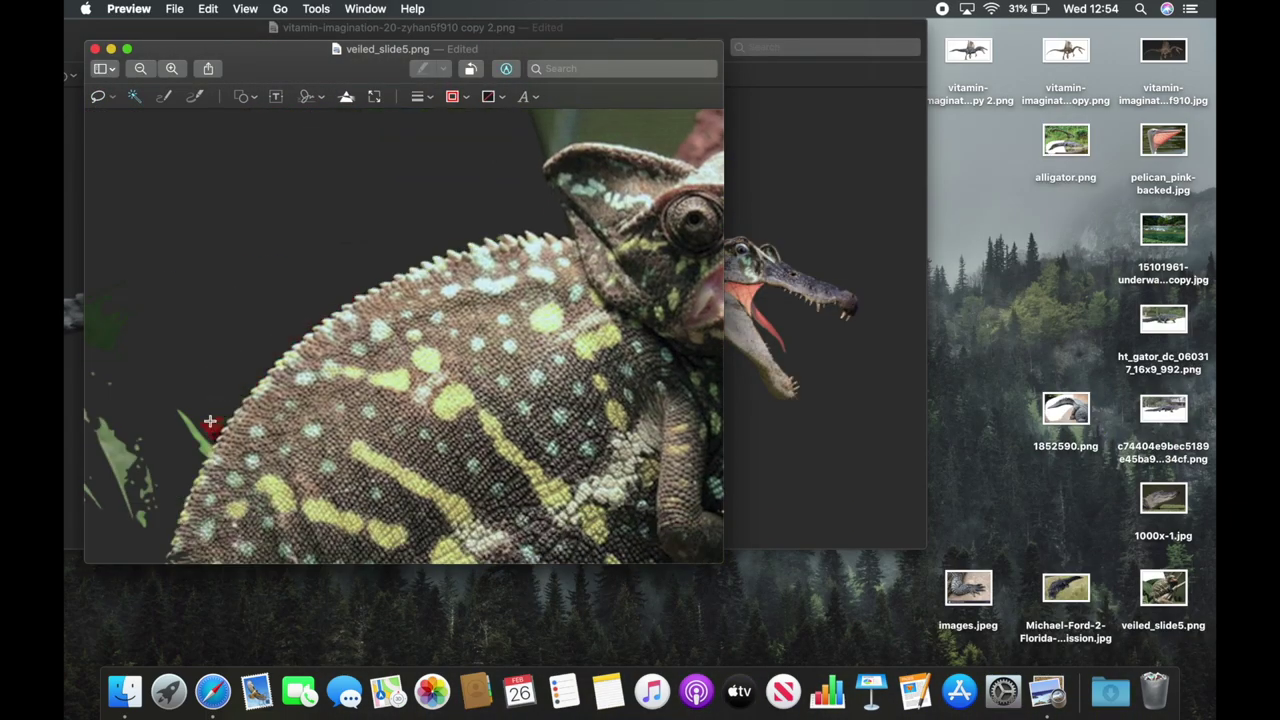
# - With freehand Lasso Selection, cut a spiny piece of the chameleon's back
pyautogui.click(103, 96)
pyautogui.click(150, 150)
pyautogui.moveTo(560, 232); pyautogui.dragTo(352, 316)
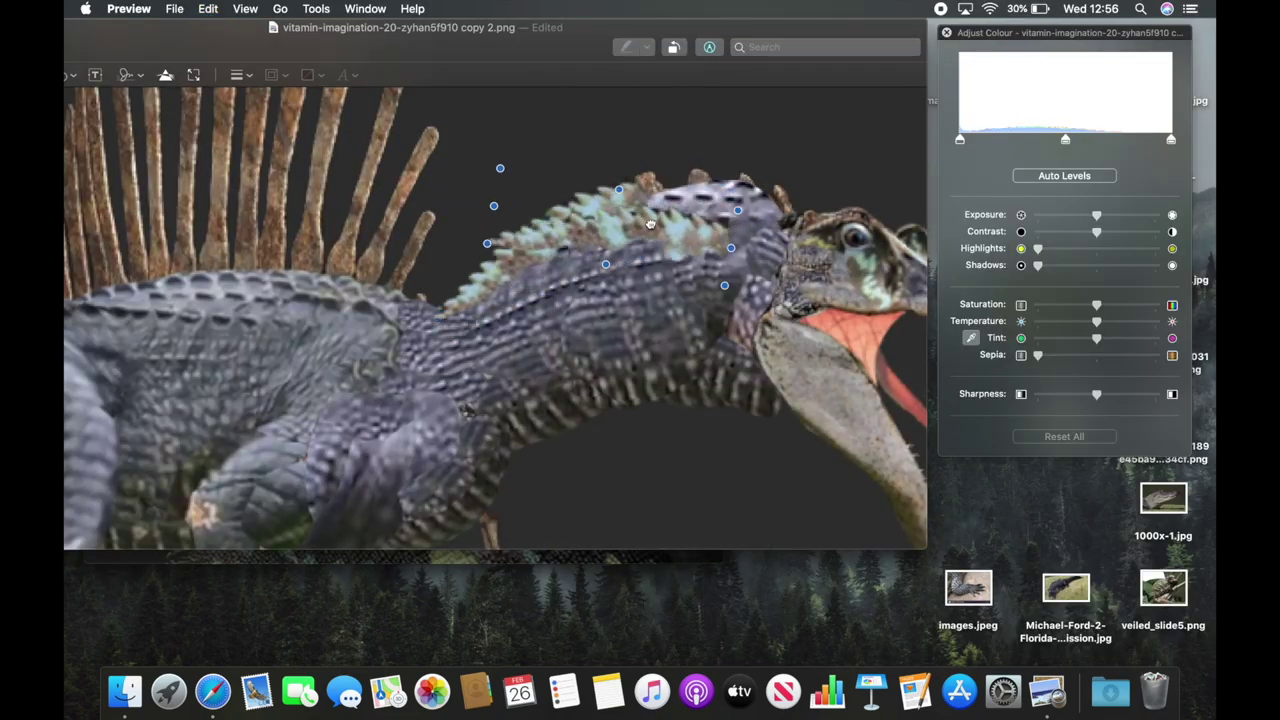
pyautogui.moveTo(650, 224); pyautogui.dragTo(743, 207)
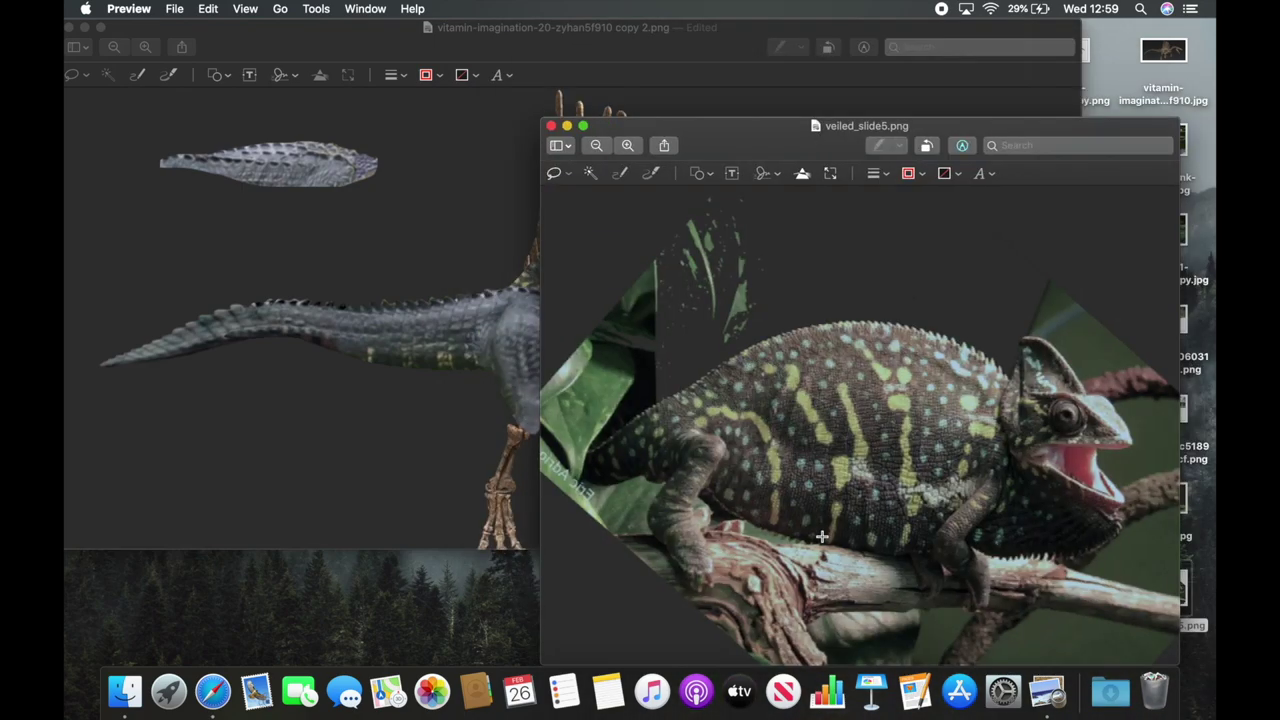
# - Paste the chameleon patch upright onto the dinosaur's sail
pyautogui.click(423, 360)
pyautogui.press('super+v')
pyautogui.moveTo(597, 238)
pyautogui.mouseDown()
pyautogui.moveTo(650, 213)
pyautogui.moveTo(572, 287)
pyautogui.mouseUp()
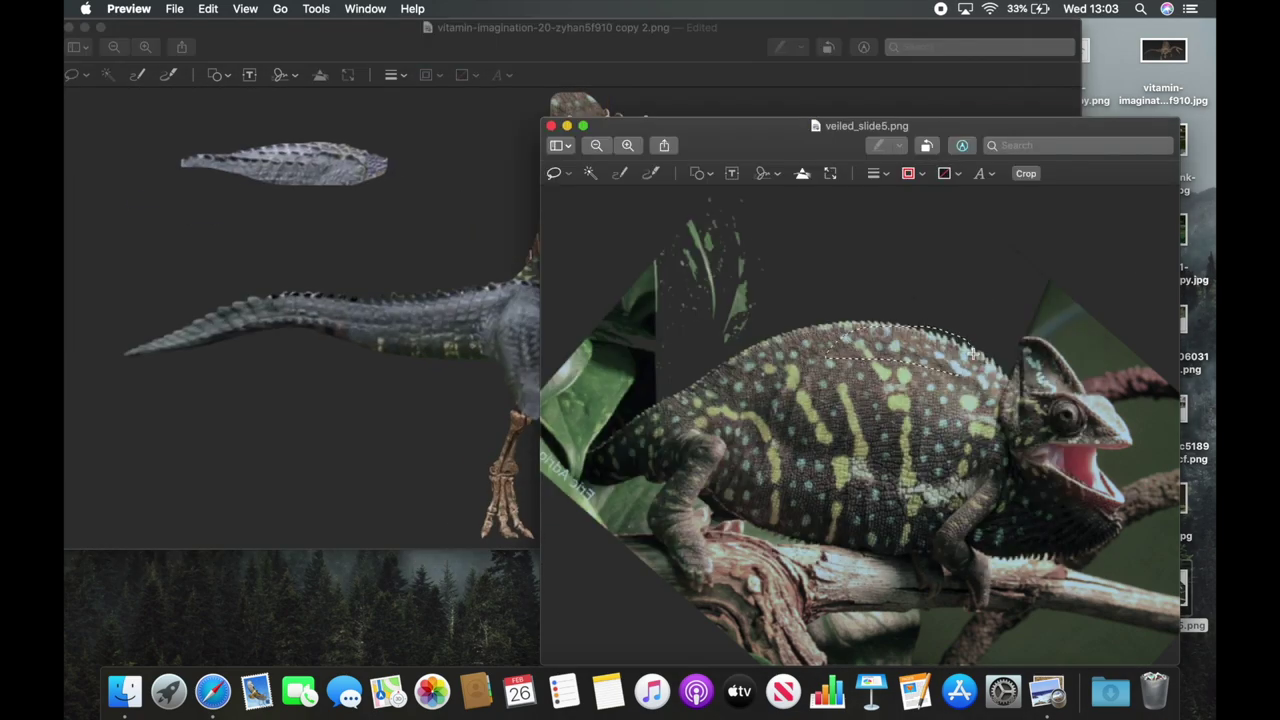
# - Scroll up over the dinosaur to review the spotted sail and alligator feet
pyautogui.scroll(3, 570, 231)
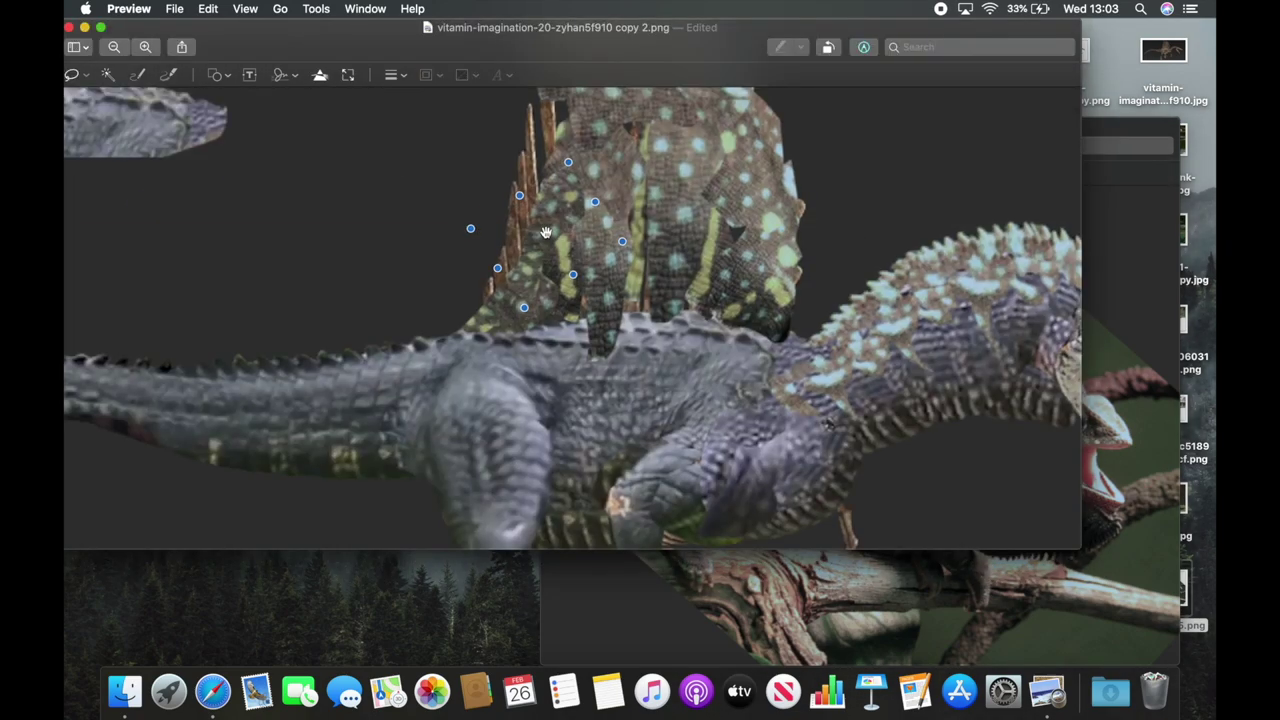
pyautogui.scroll(3, 560, 250)
pyautogui.scroll(2, 552, 271)
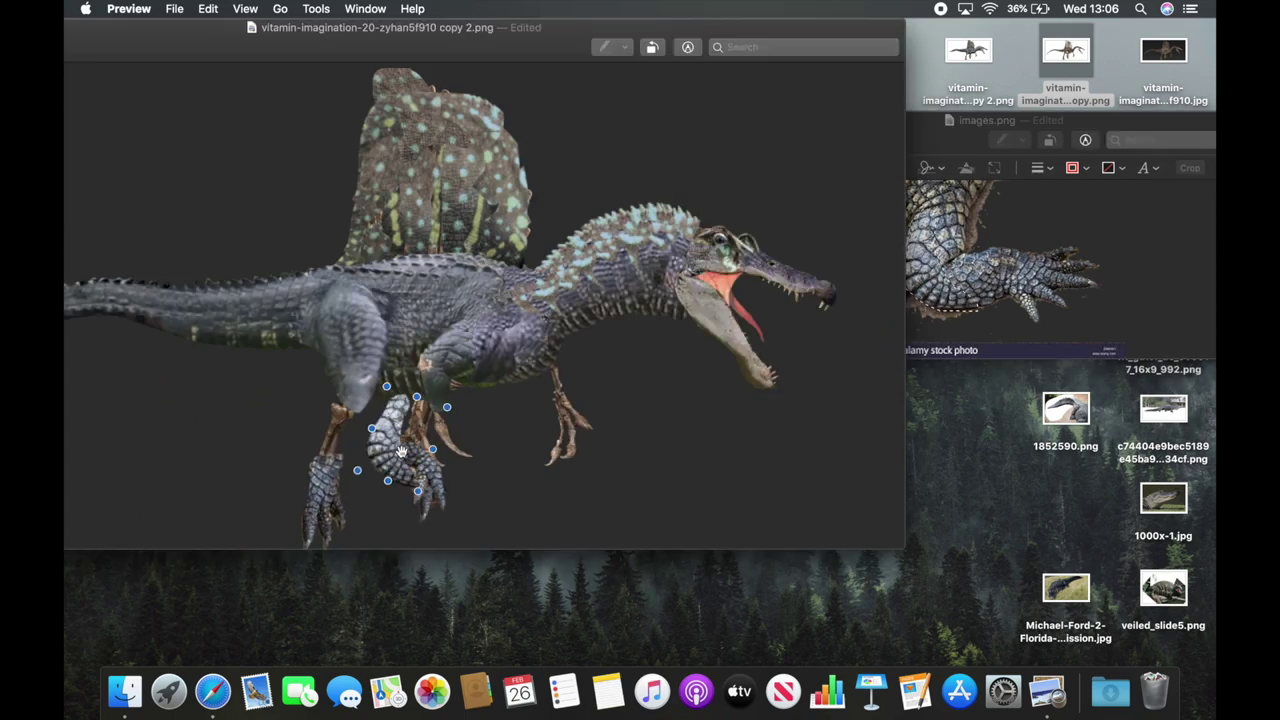
# - Lasso the stray claw fragment in Preview and move it onto the dinosaur's right foot
pyautogui.scroll(3, 487, 499)
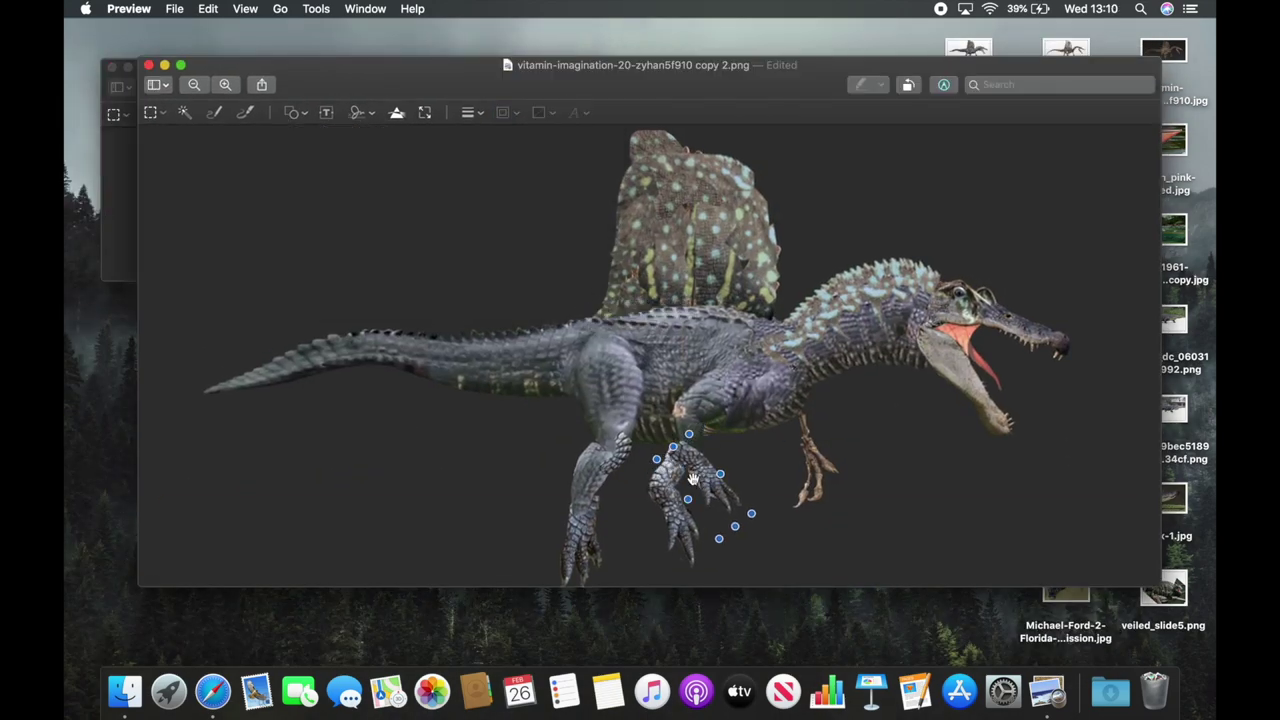
pyautogui.moveTo(668, 450); pyautogui.dragTo(955, 428)
pyautogui.moveTo(818, 398); pyautogui.dragTo(876, 345)
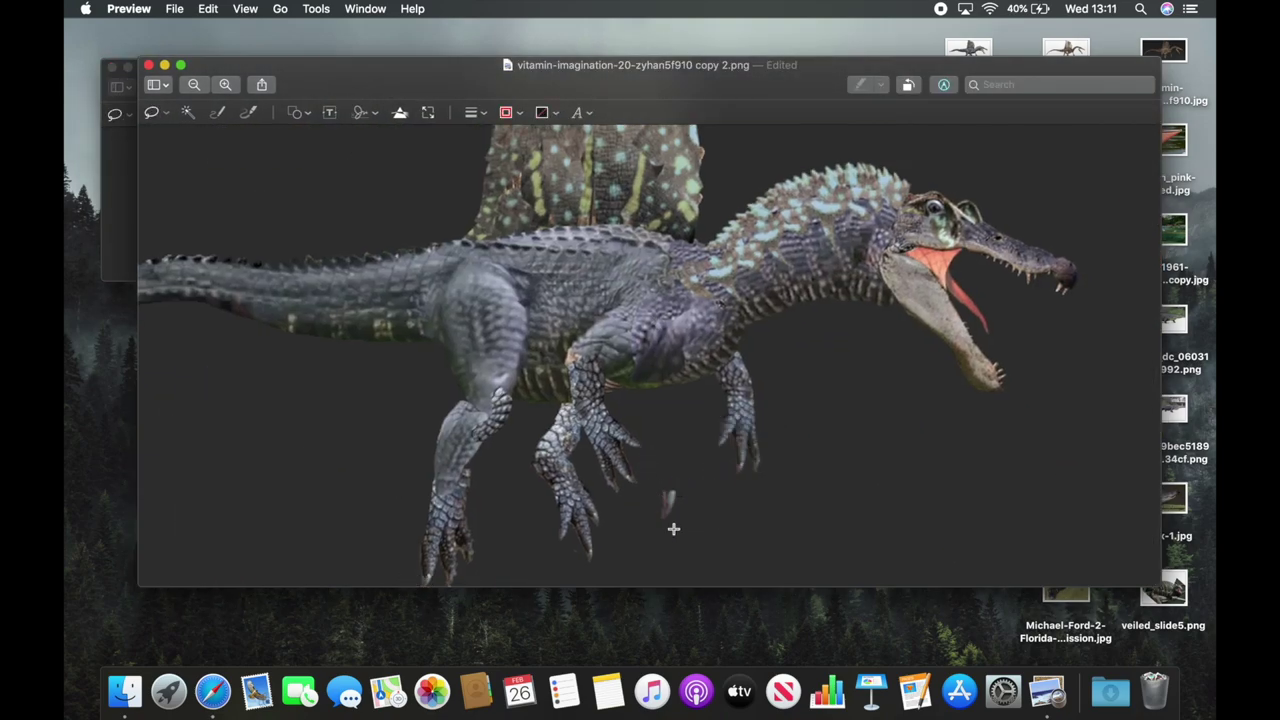
pyautogui.scroll(3, 673, 528)
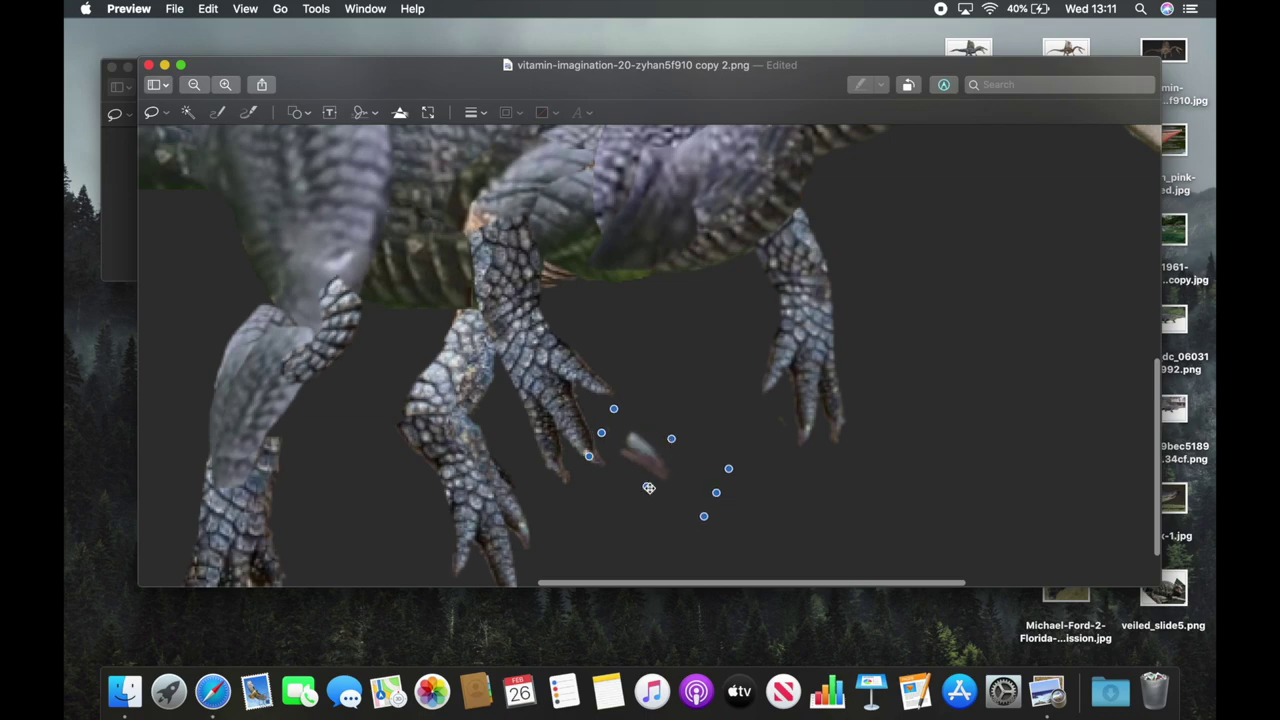
pyautogui.moveTo(620, 424); pyautogui.dragTo(776, 391)
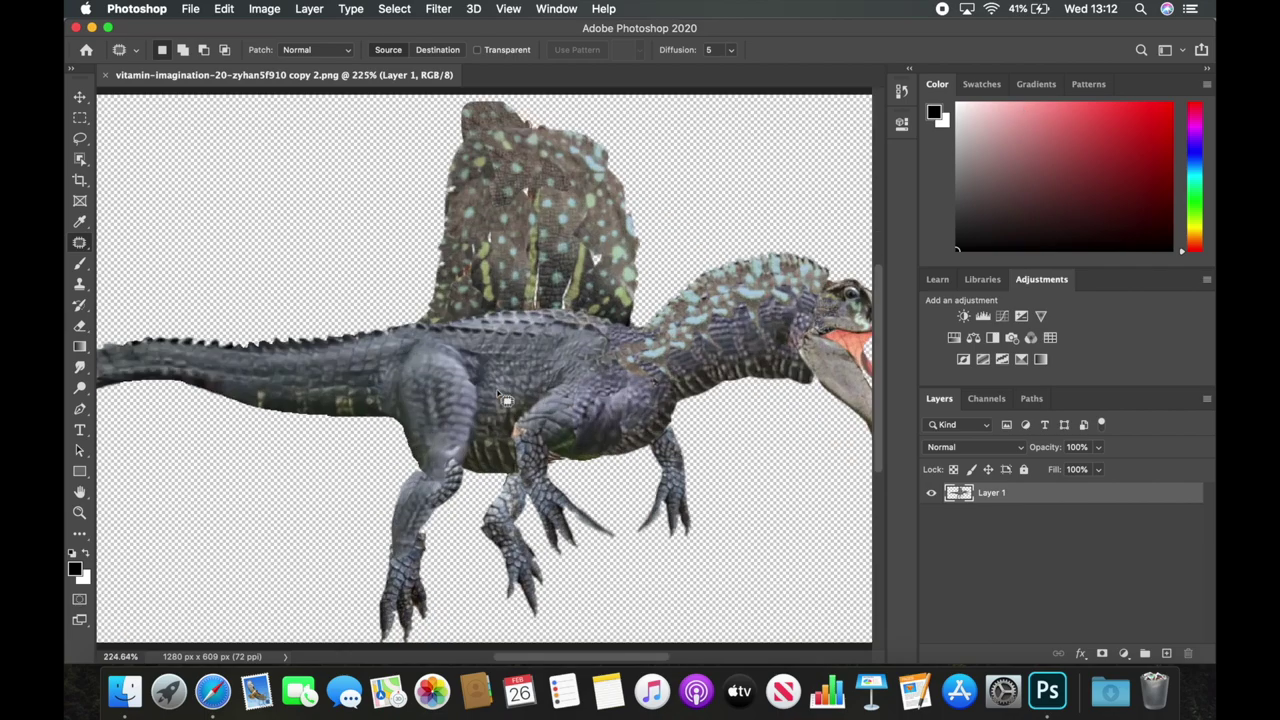
# - Outline an area near the dinosaur's foot to patch, dismissing the empty-selection warning
pyautogui.scroll(3, 506, 400)
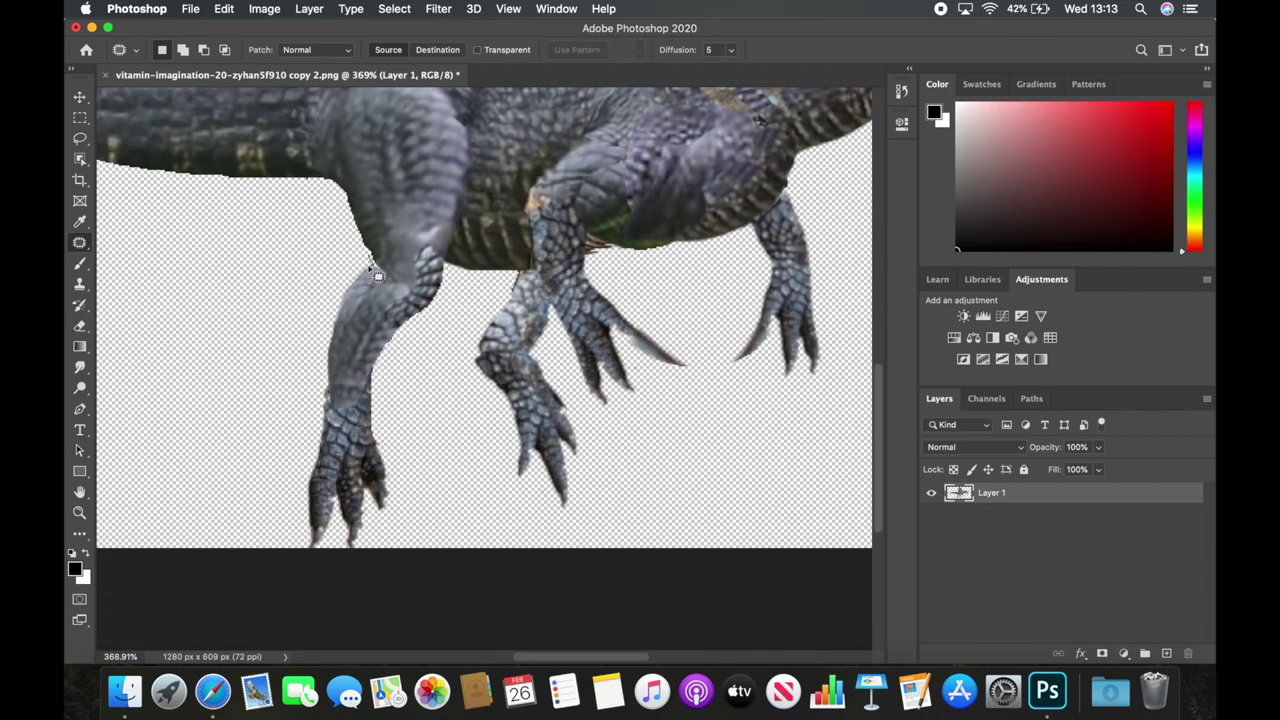
pyautogui.moveTo(377, 275); pyautogui.dragTo(330, 470)
pyautogui.press('Return')
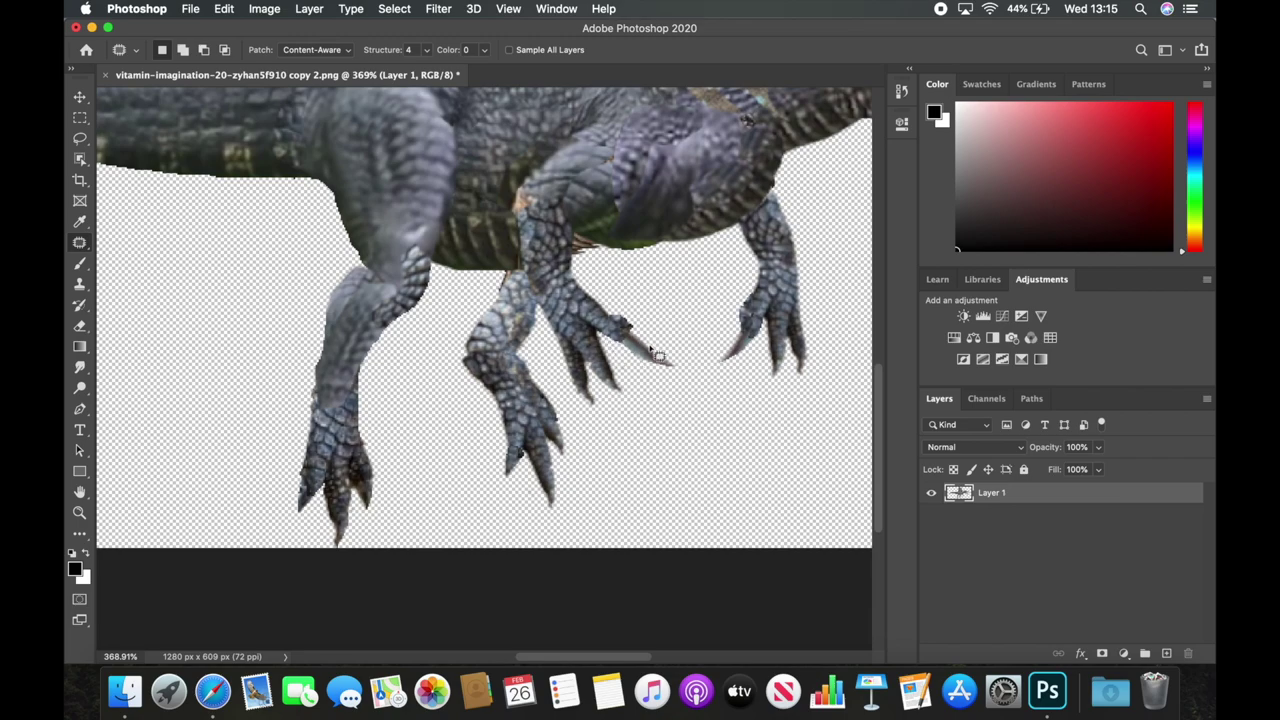
pyautogui.scroll(3, 565, 277)
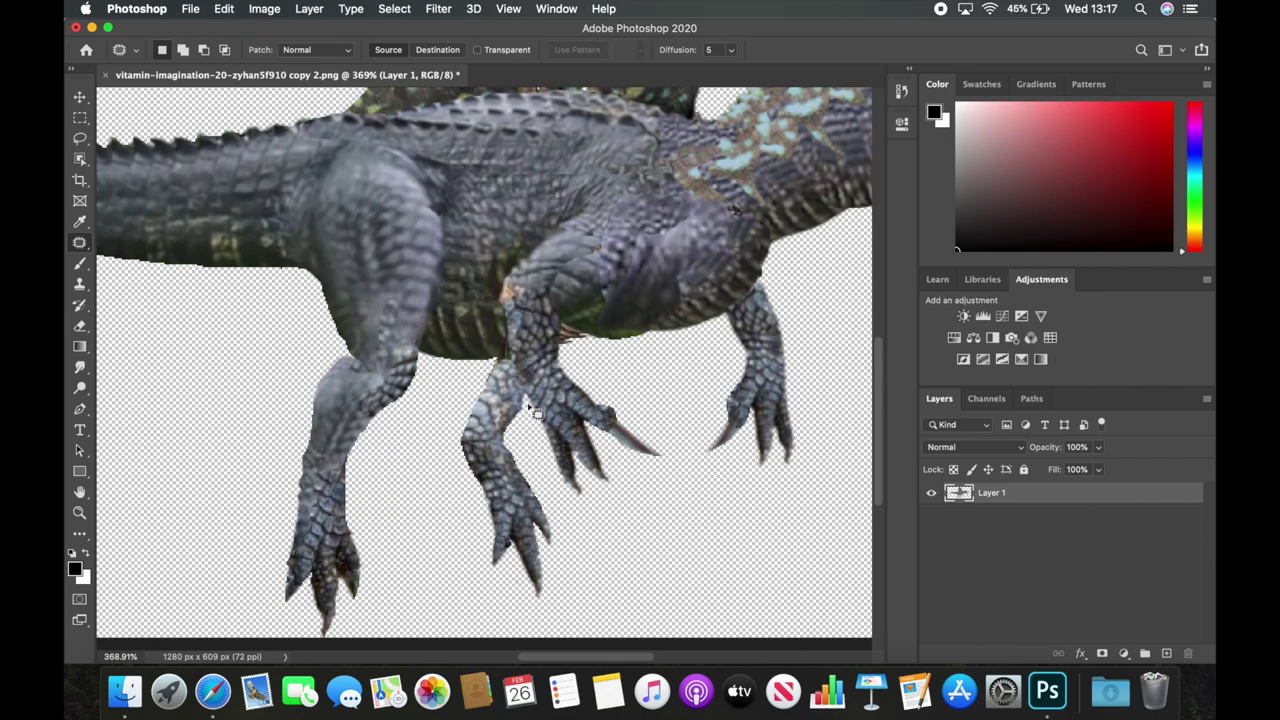
# - Darken the selected leg with Image > Adjustments > Hue/Saturation
pyautogui.click(264, 8)
pyautogui.click(514, 137)
pyautogui.press('Return')
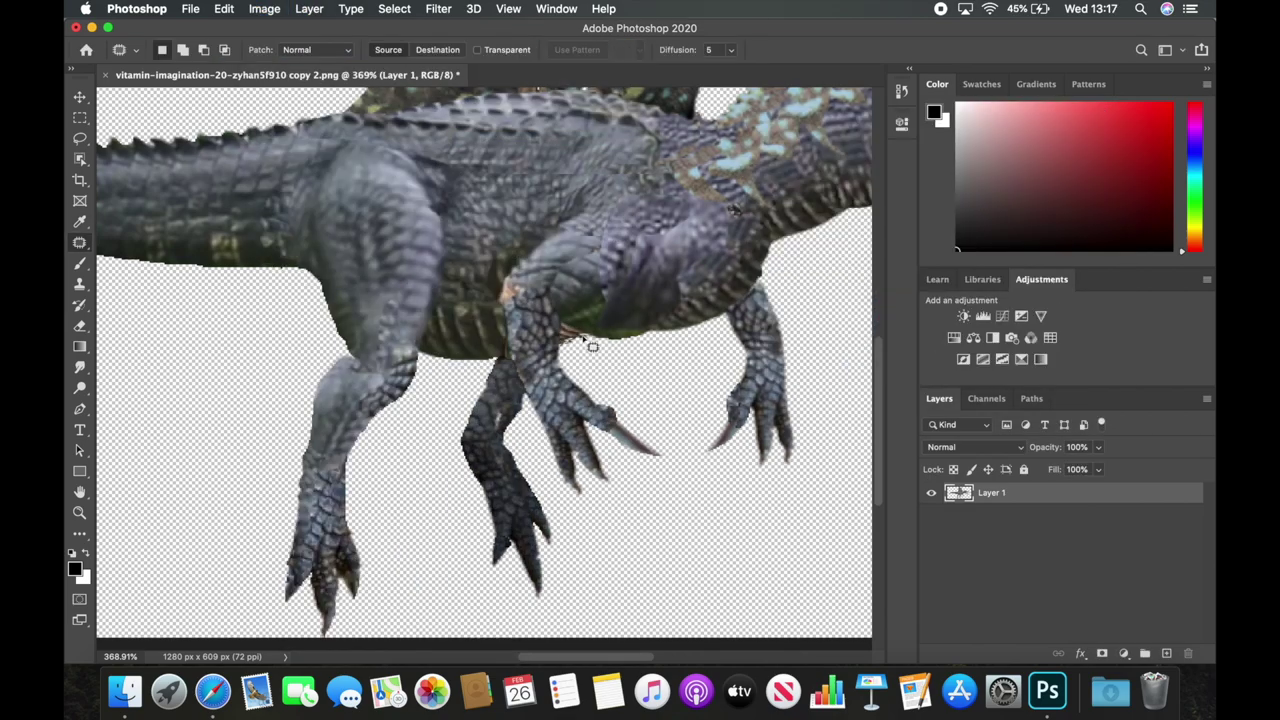
pyautogui.hscroll(5, 720, 360)
pyautogui.scroll(3, 720, 360)
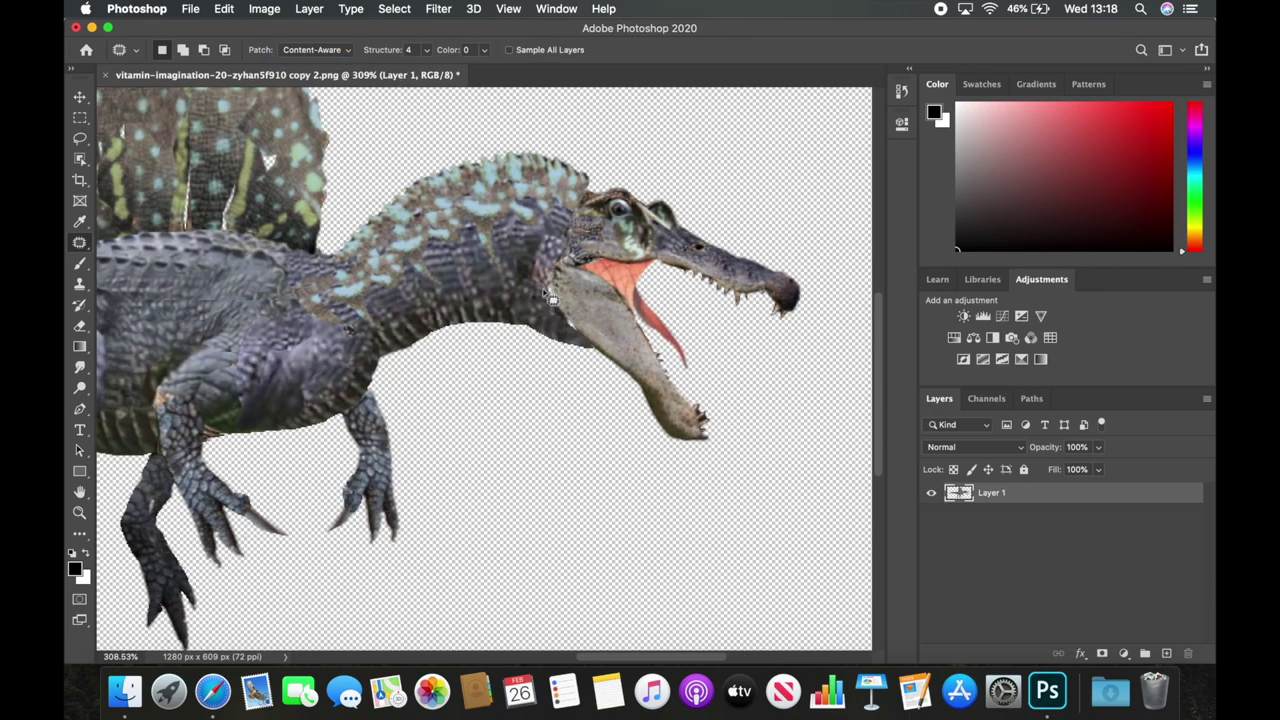
pyautogui.scroll(3, 551, 298)
# - Patch rough spots on the neck and sail using nearby texture
pyautogui.moveTo(572, 228); pyautogui.dragTo(590, 183)
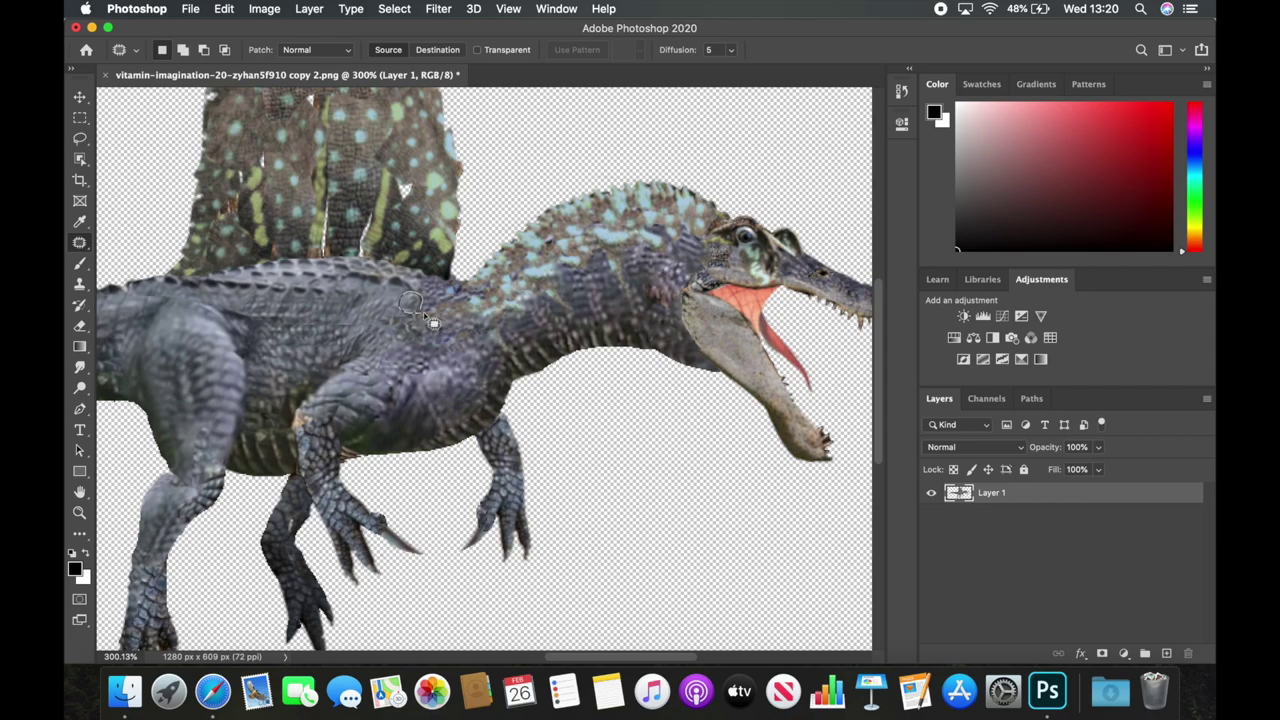
pyautogui.scroll(-3, 409, 311)
pyautogui.scroll(4, 480, 450)
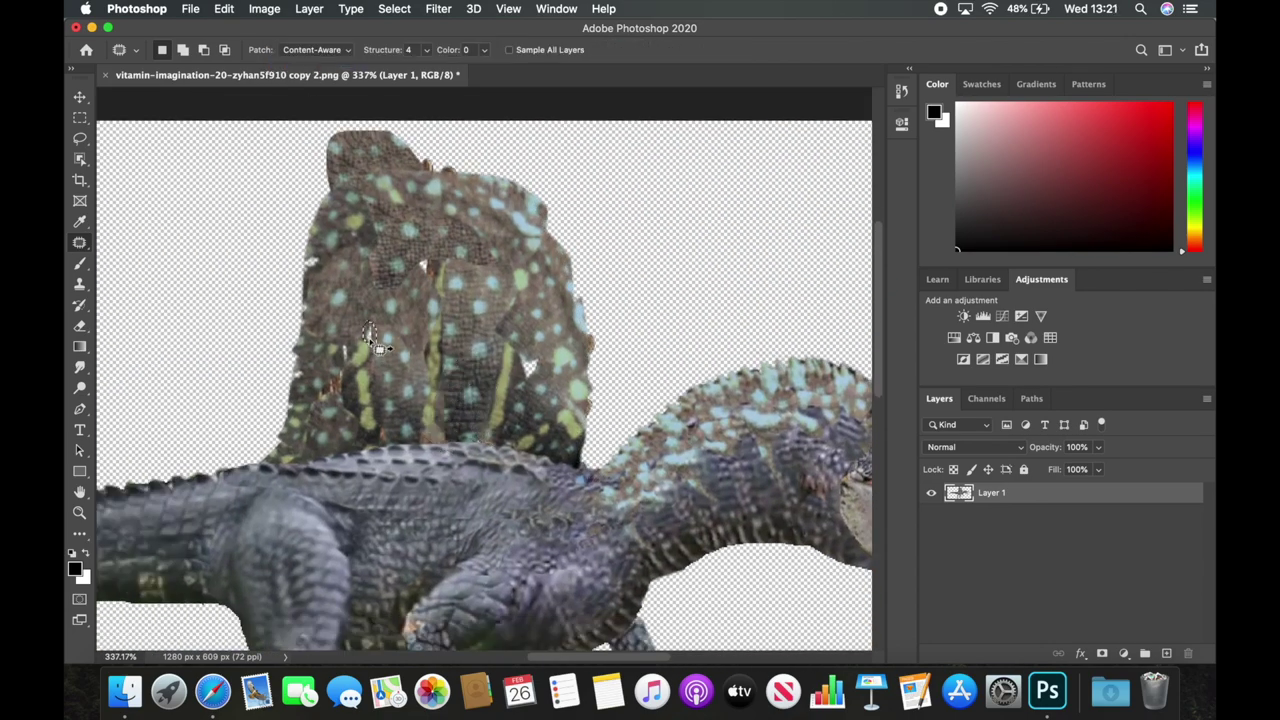
pyautogui.moveTo(520, 345); pyautogui.dragTo(515, 405)
pyautogui.moveTo(525, 375); pyautogui.dragTo(366, 295)
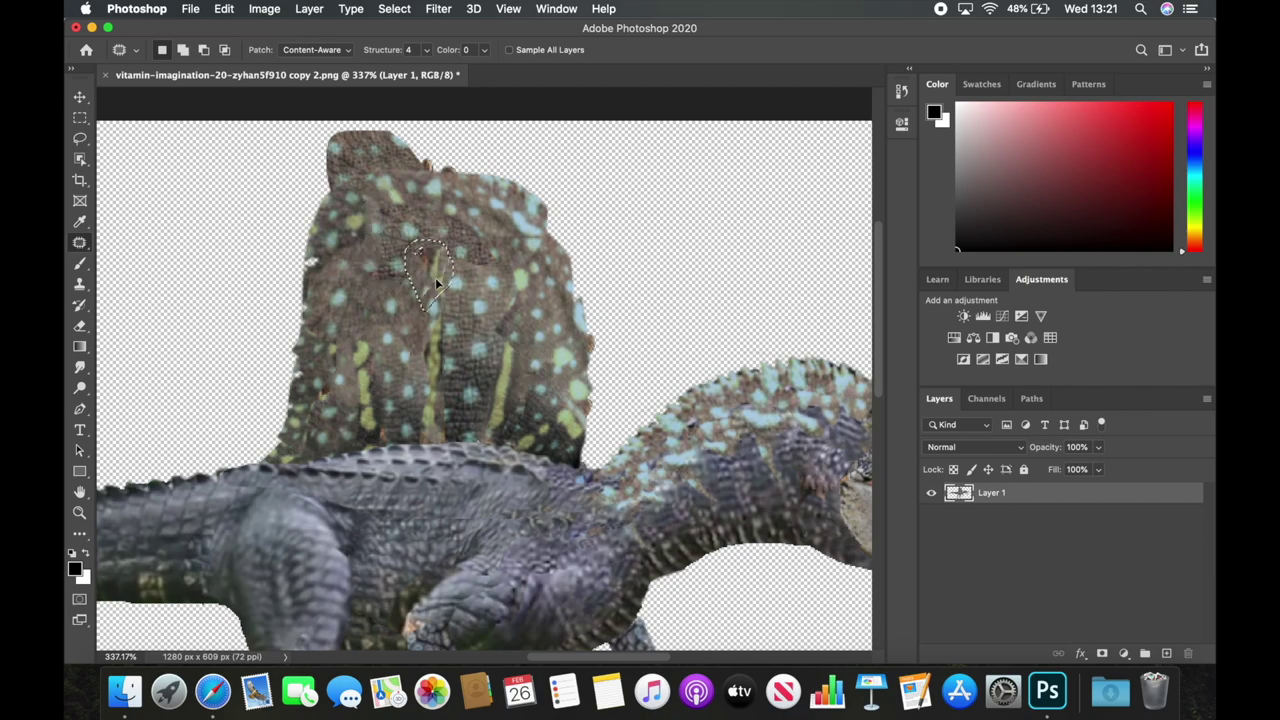
pyautogui.scroll(-3, 493, 371)
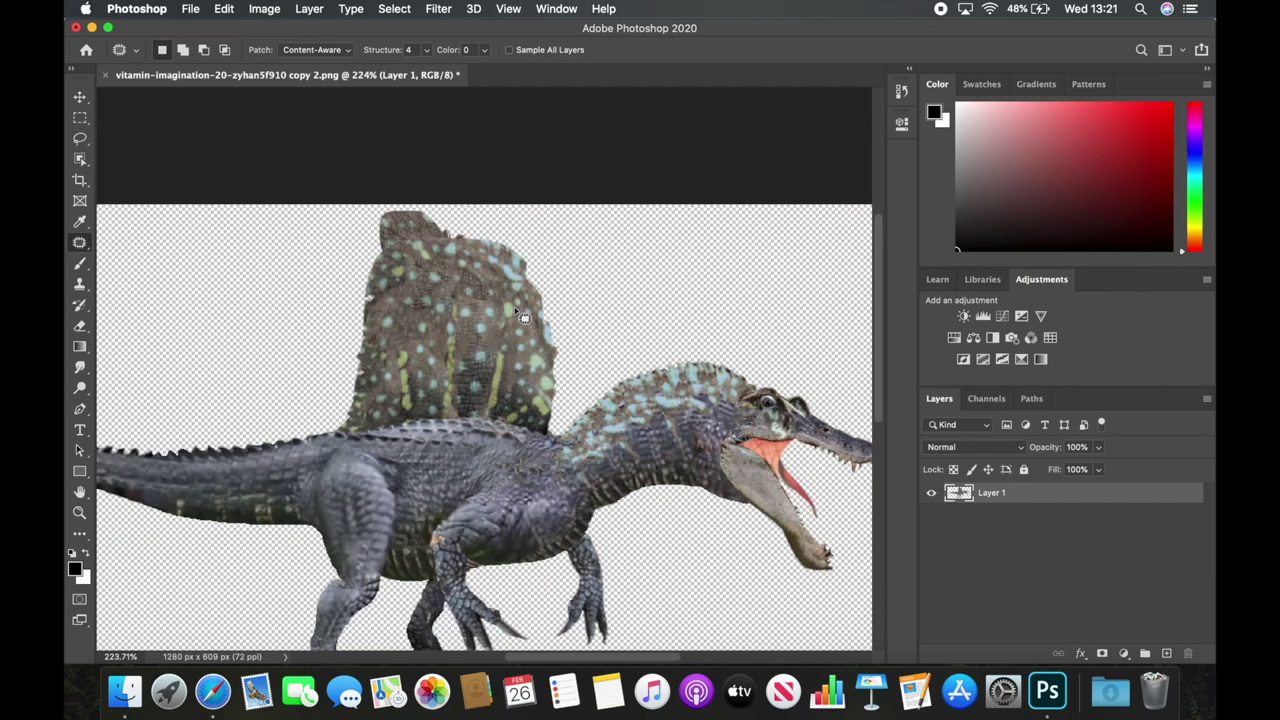
pyautogui.scroll(-2, 493, 371)
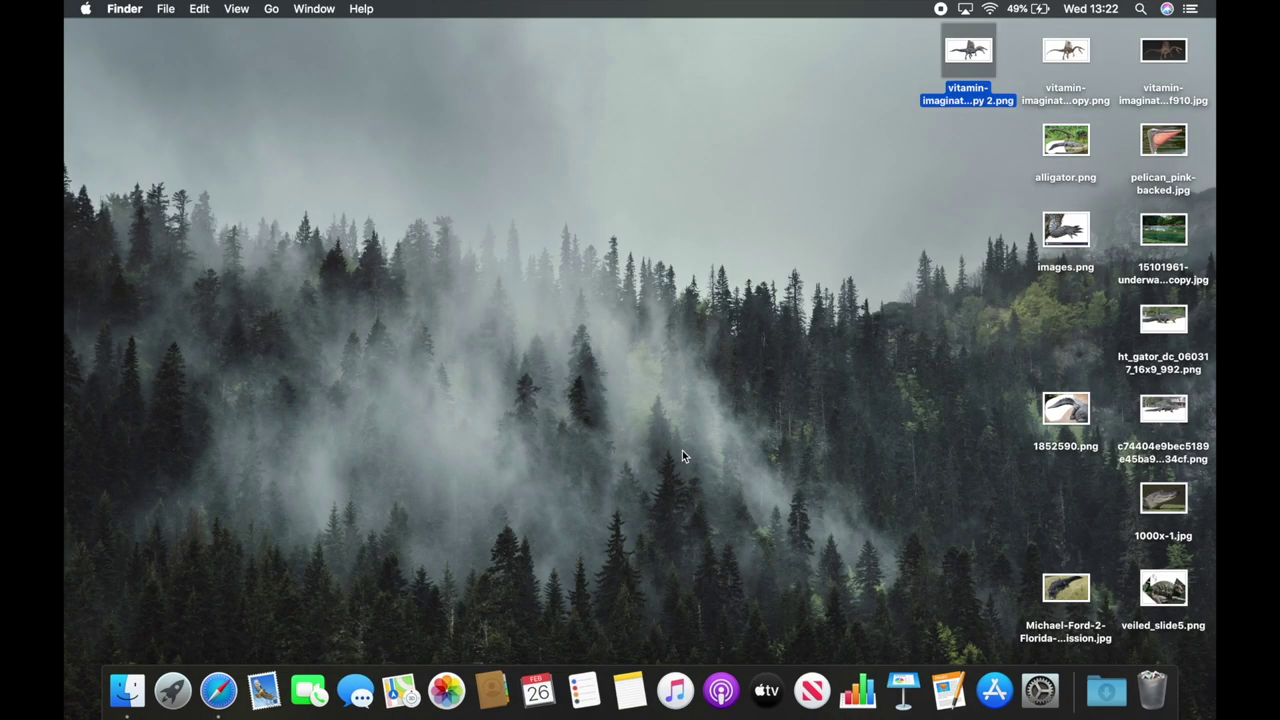
pyautogui.rightClick(968, 50)
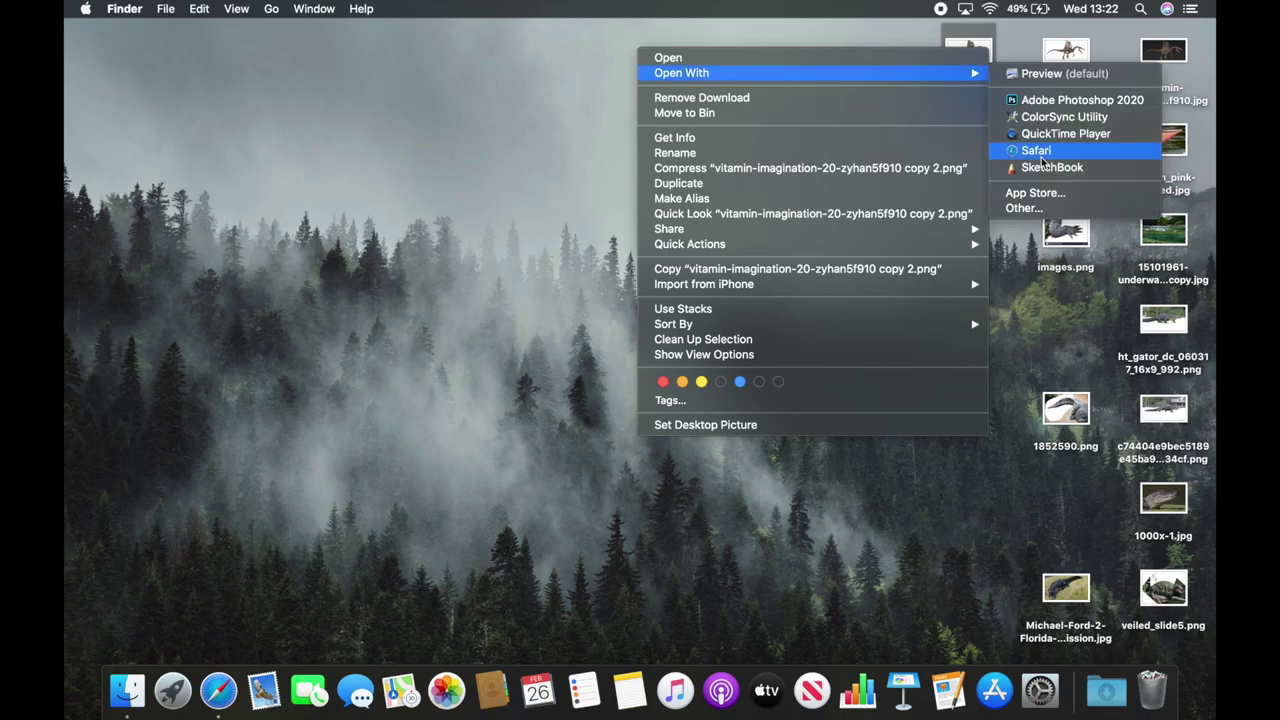
# - Open the dinosaur image in SketchBook and zoom in on the head
pyautogui.click(1060, 166)
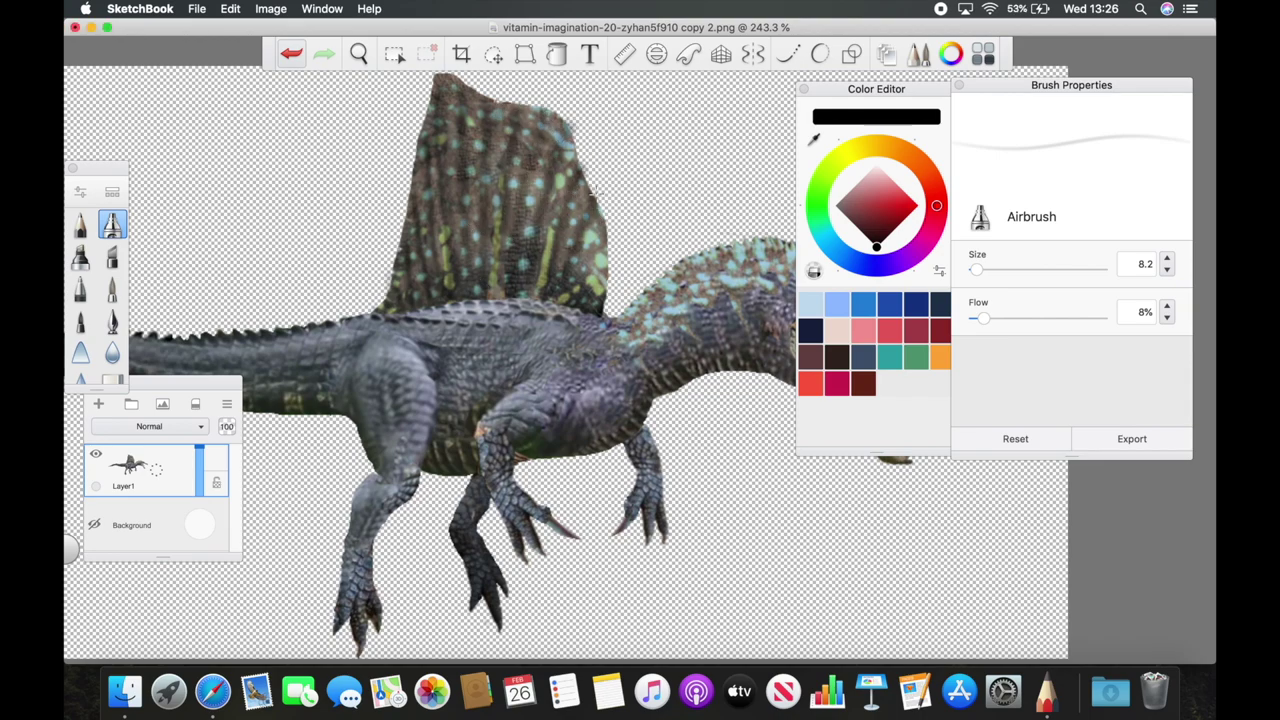
pyautogui.scroll(3, 598, 303)
pyautogui.scroll(-3, 620, 340)
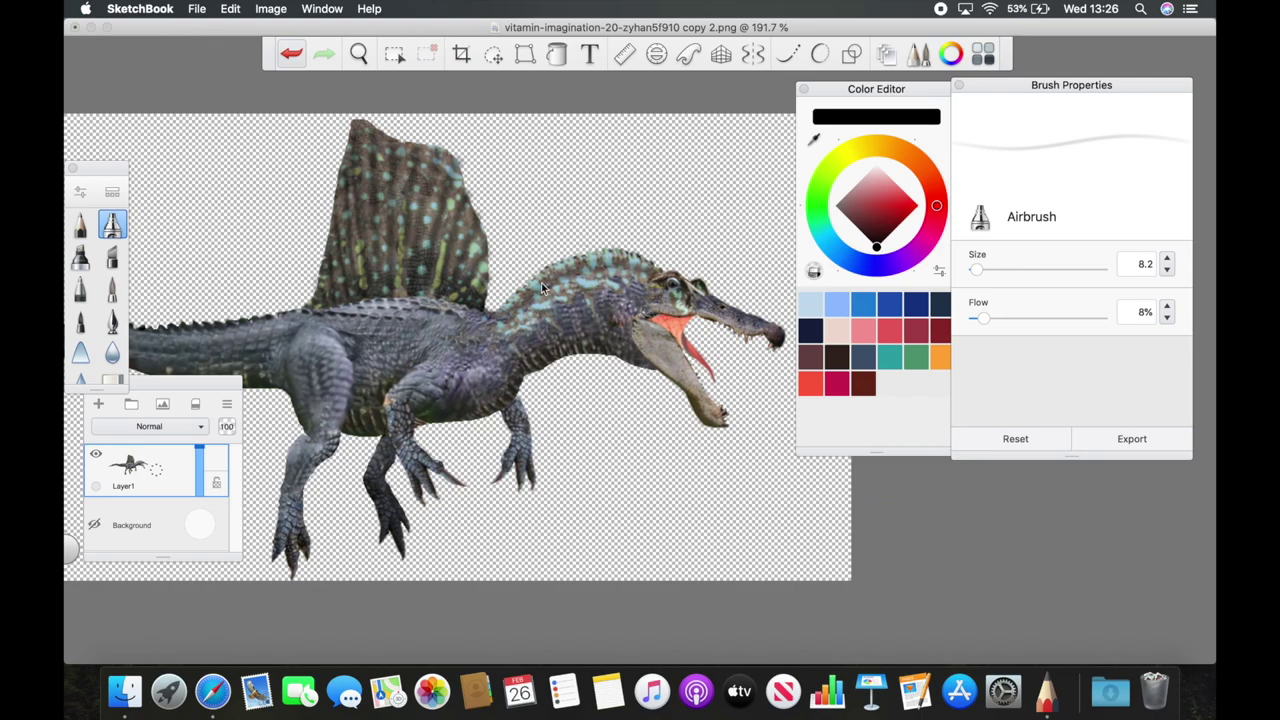
pyautogui.scroll(5, 630, 370)
pyautogui.scroll(-1, 630, 370)
pyautogui.scroll(-4, 600, 380)
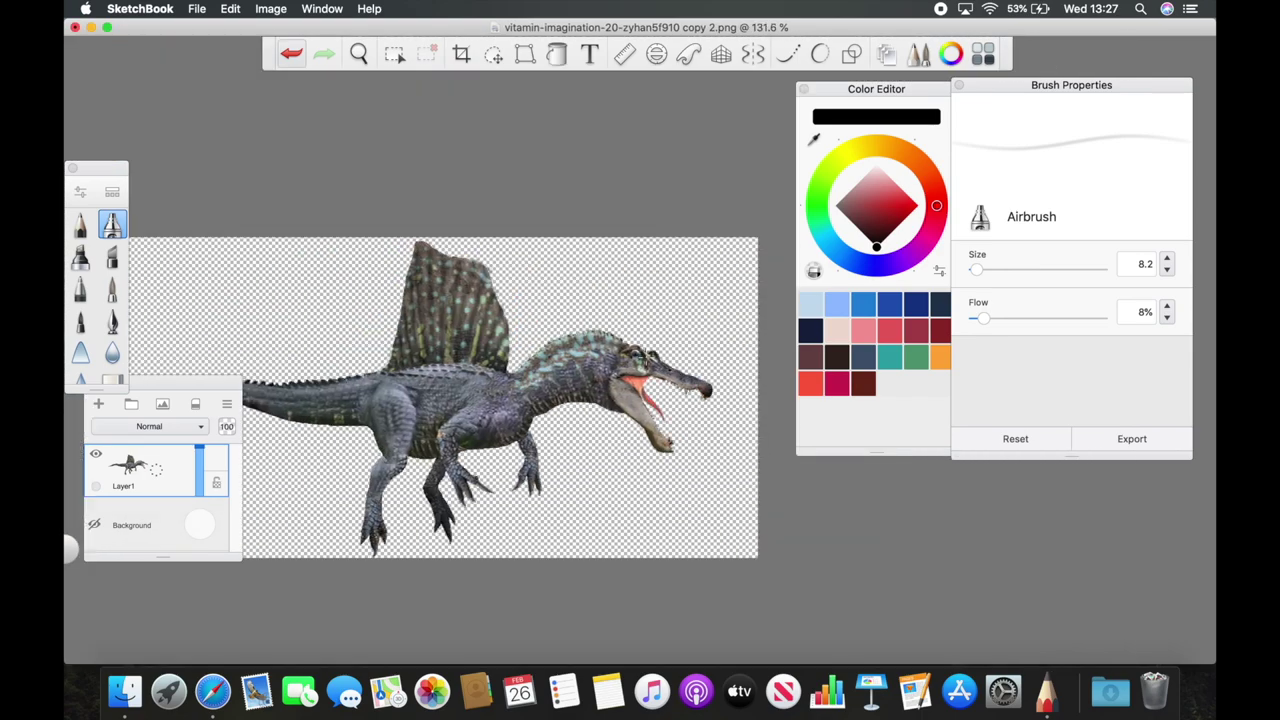
pyautogui.scroll(4, 380, 470)
pyautogui.scroll(-4, 600, 410)
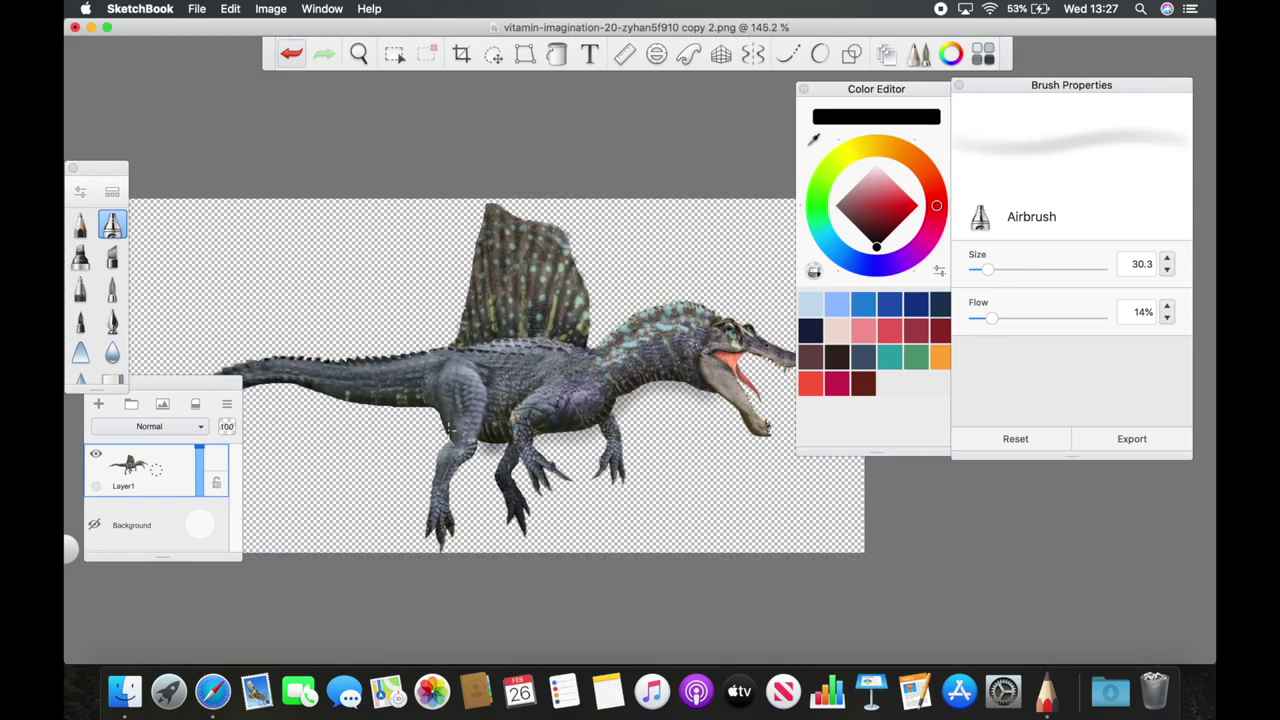
pyautogui.scroll(2, 700, 400)
pyautogui.scroll(5, 500, 470)
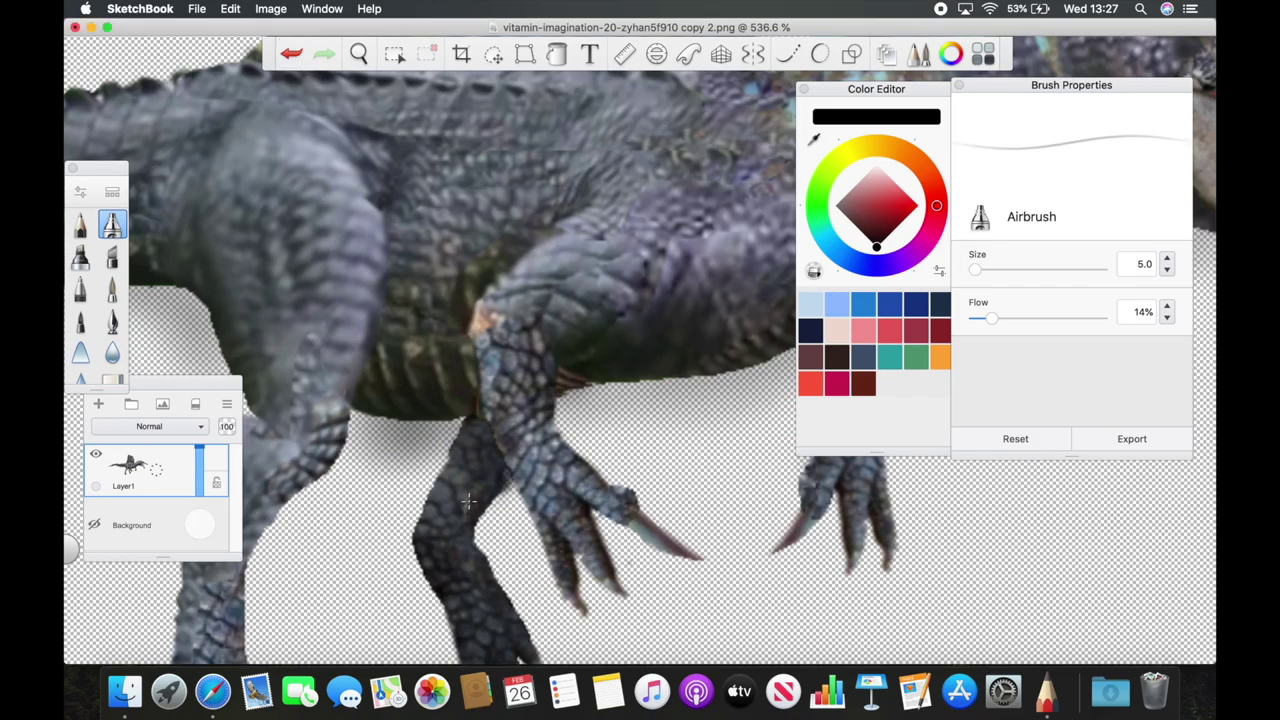
pyautogui.scroll(-4, 468, 308)
pyautogui.scroll(1, 520, 250)
pyautogui.scroll(-1, 560, 200)
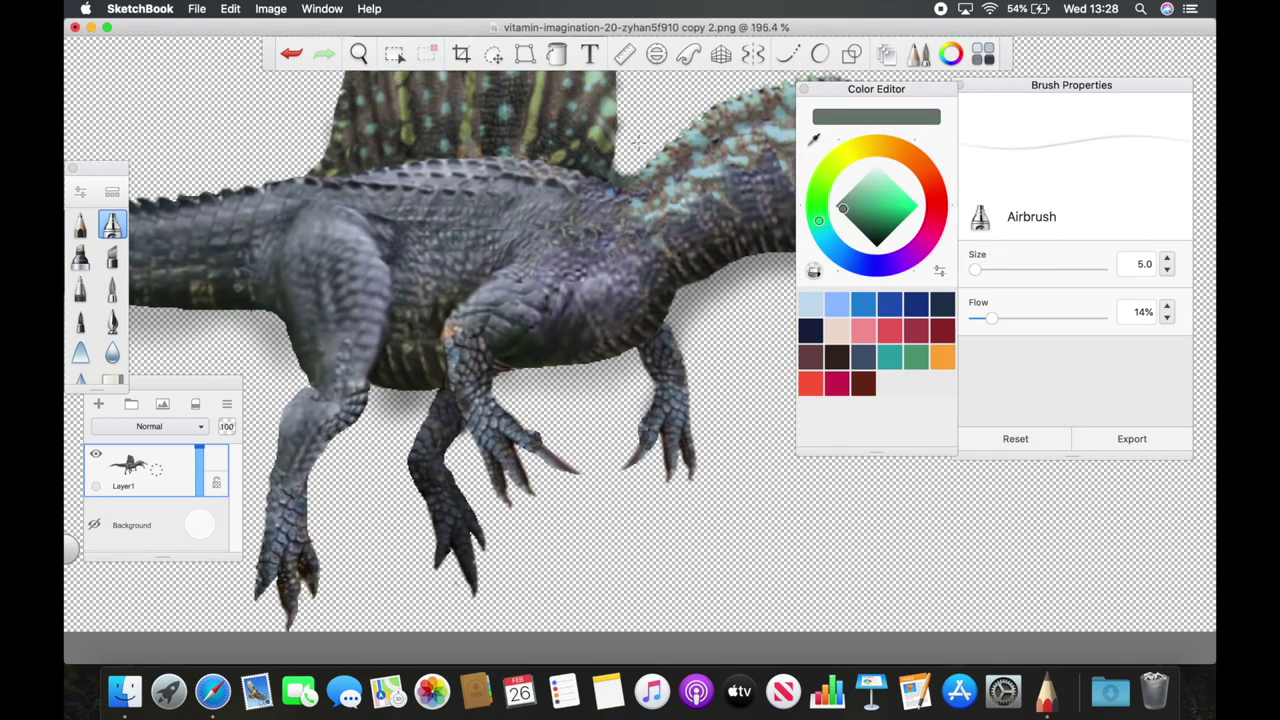
pyautogui.scroll(5, 601, 130)
pyautogui.scroll(-4, 601, 130)
pyautogui.scroll(-1, 600, 200)
pyautogui.scroll(1, 610, 280)
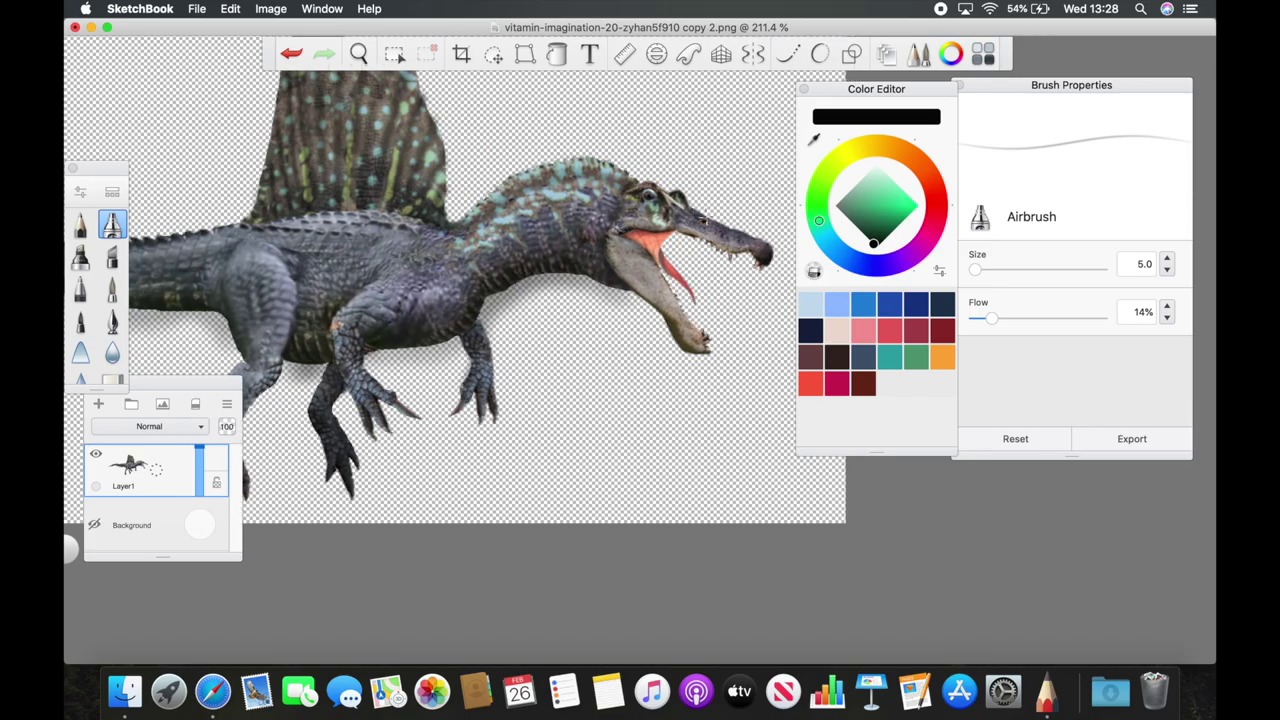
pyautogui.scroll(4, 614, 332)
# - Airbrush black shading over the snout, teeth and around the eye
pyautogui.moveTo(613, 330)
pyautogui.mouseDown()
pyautogui.moveTo(350, 264)
pyautogui.moveTo(384, 218)
pyautogui.mouseUp()
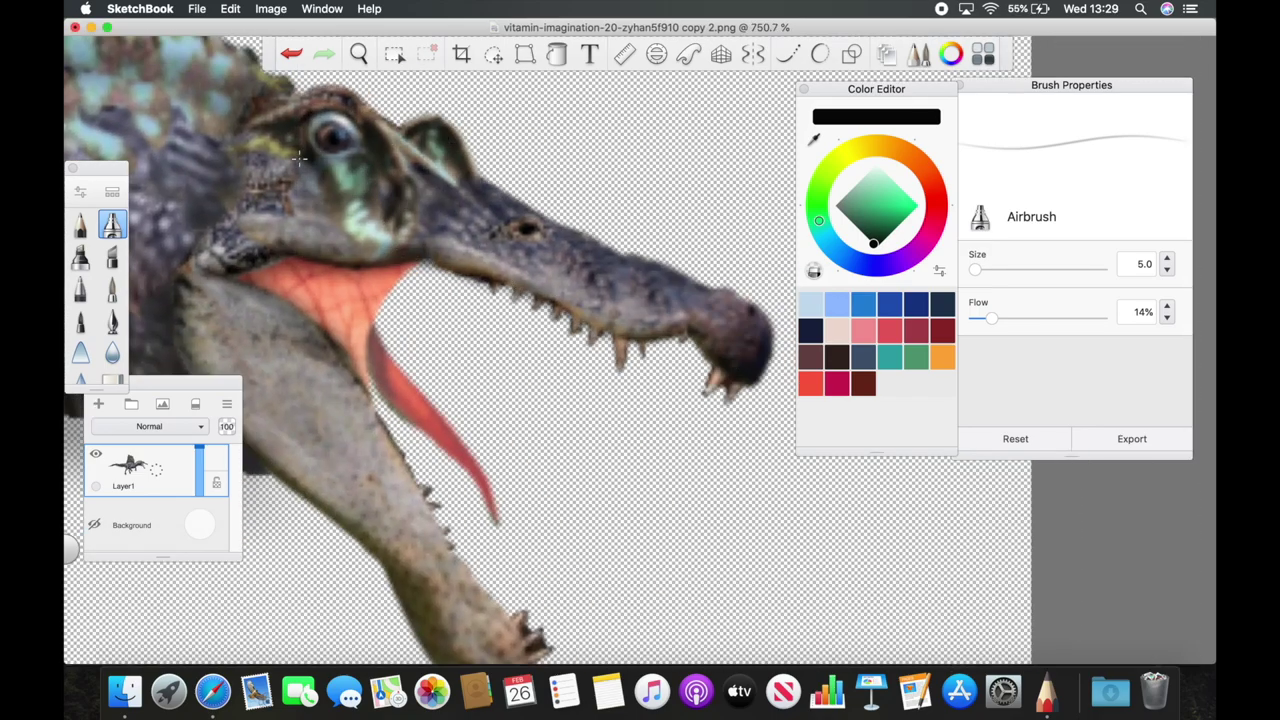
pyautogui.scroll(-3, 300, 160)
pyautogui.scroll(2, 400, 300)
pyautogui.scroll(-3, 480, 400)
pyautogui.scroll(1, 523, 458)
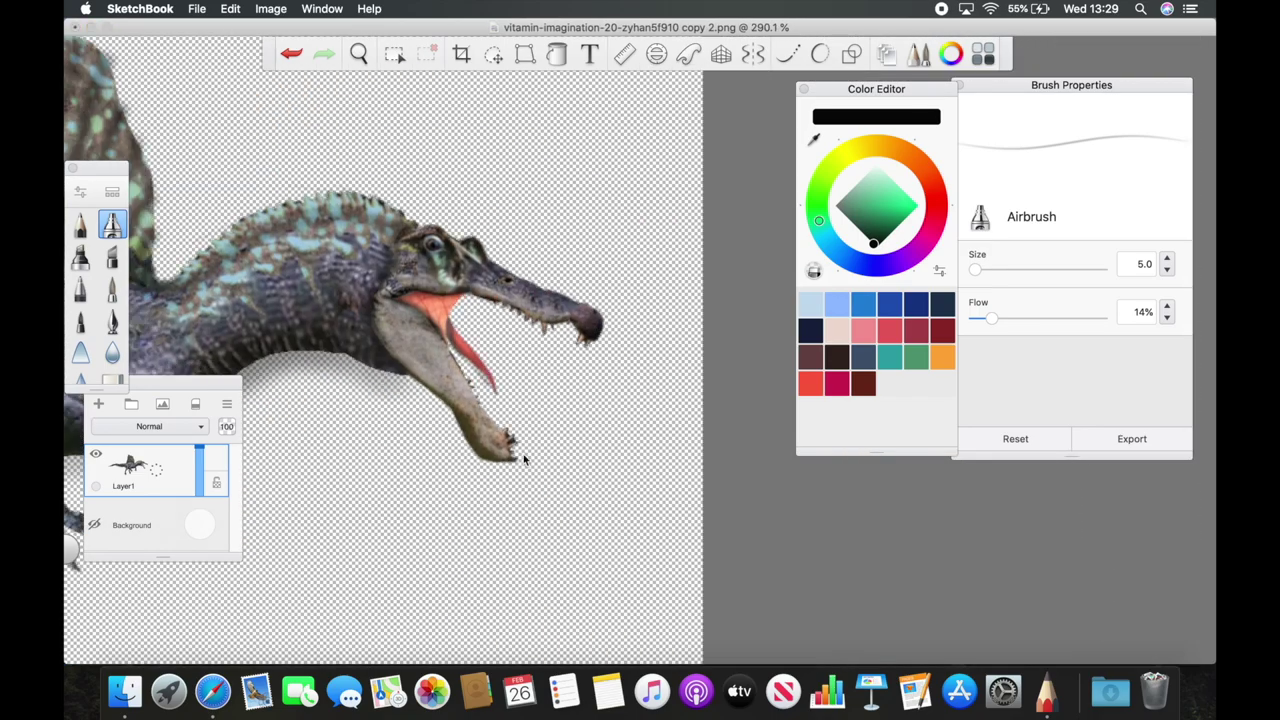
pyautogui.scroll(2, 523, 454)
pyautogui.scroll(-3, 535, 394)
pyautogui.scroll(3, 368, 492)
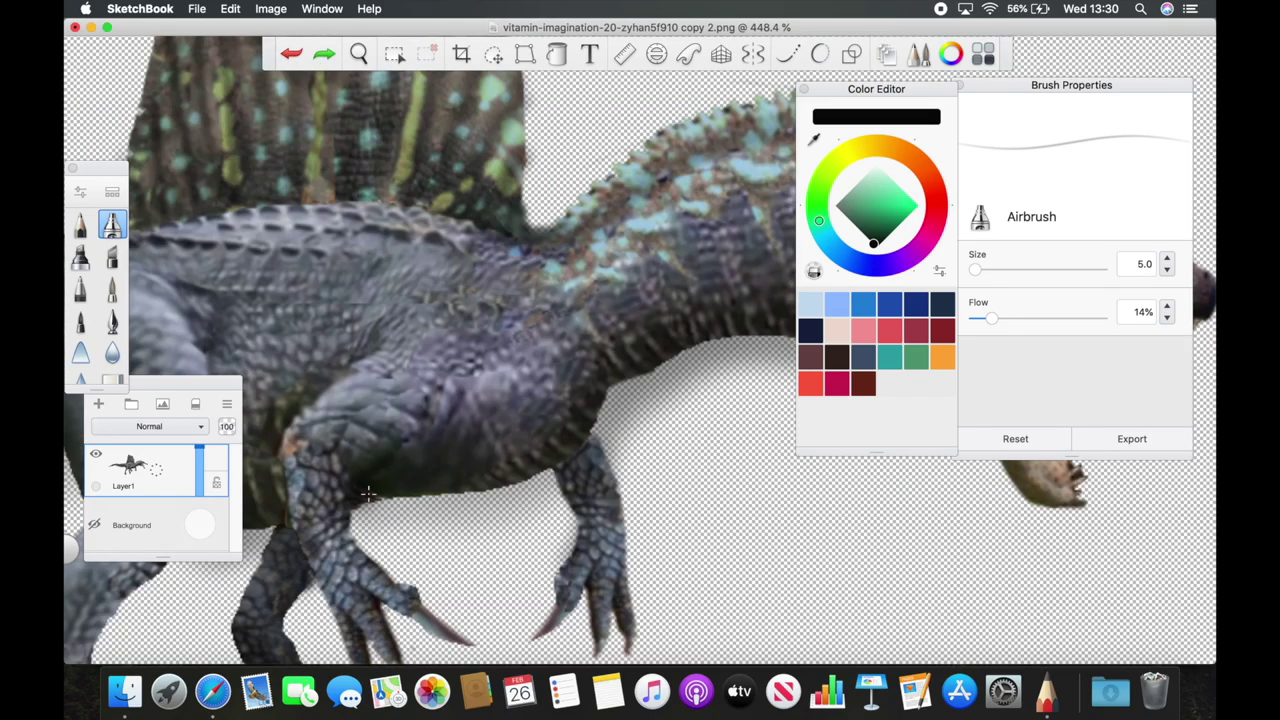
pyautogui.scroll(-3, 429, 400)
pyautogui.scroll(3, 429, 400)
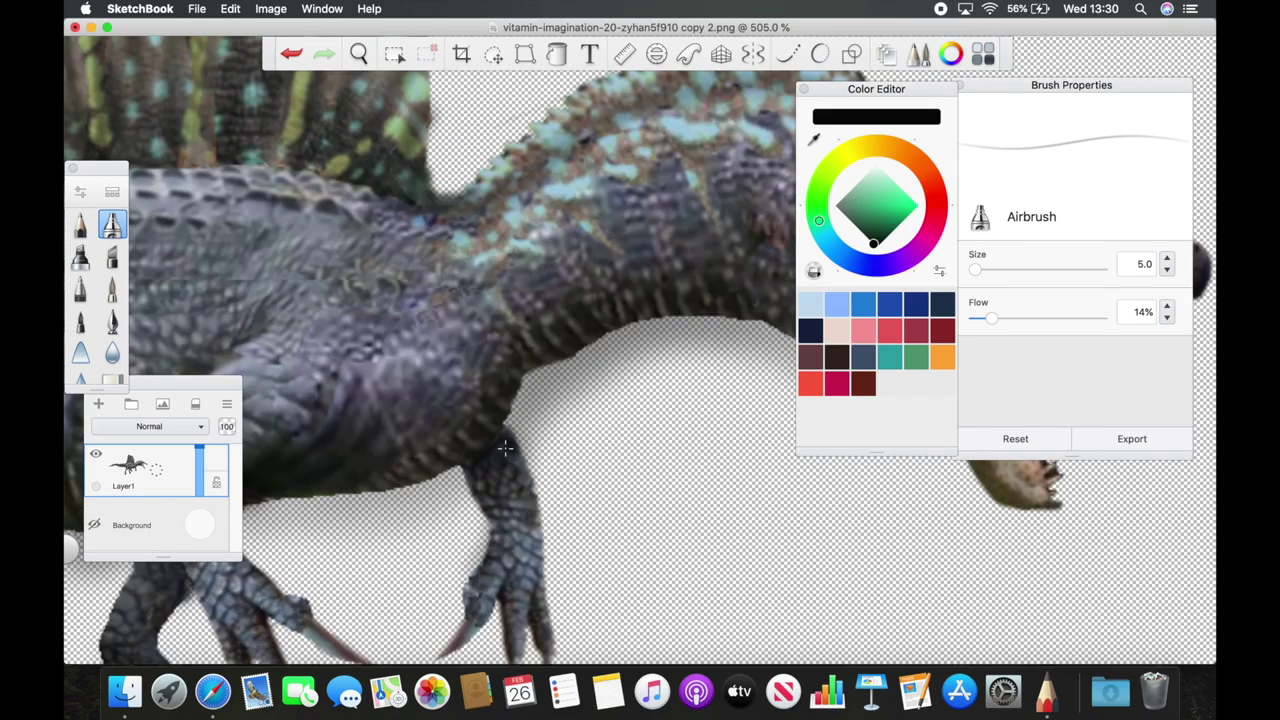
# - Pick a dark green paint colour and undo the last airbrush stroke
pyautogui.keyDown('alt'); pyautogui.click(490, 430); pyautogui.keyUp('alt')
pyautogui.hotkey('ctrl', 'z')
pyautogui.scroll(-1, 490, 418)
pyautogui.scroll(-3, 490, 418)
pyautogui.scroll(-3, 430, 300)
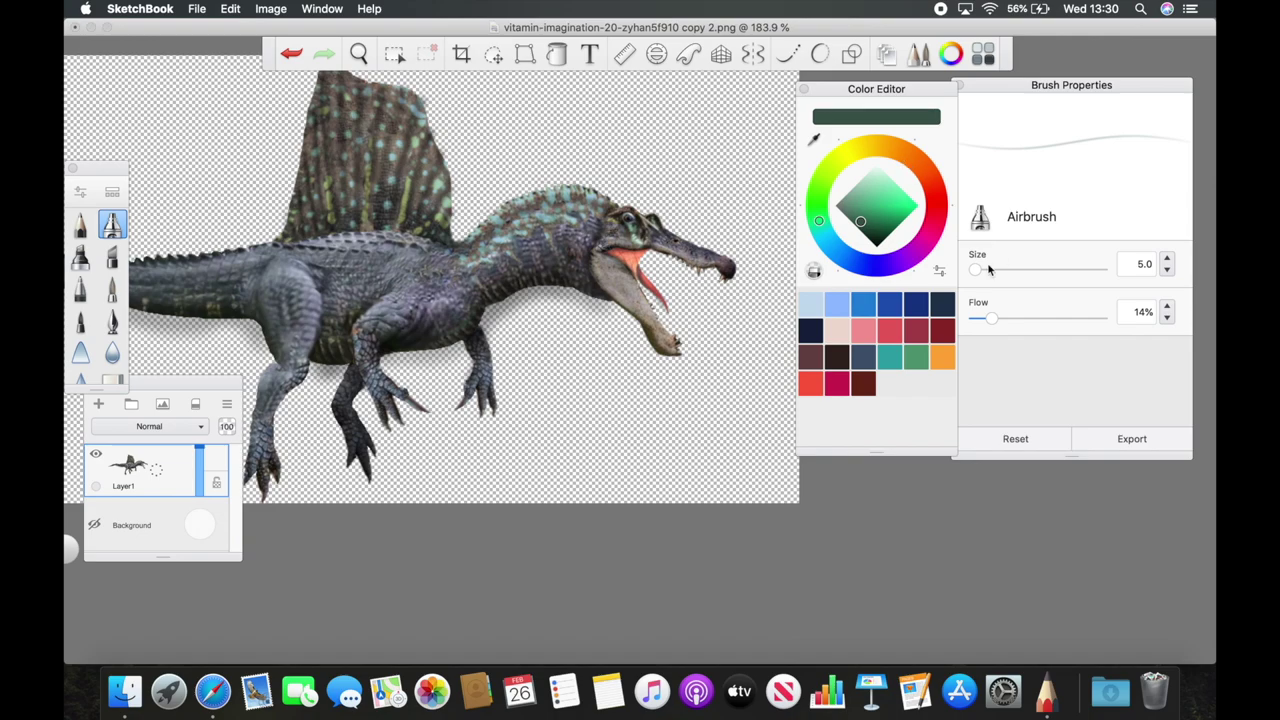
pyautogui.scroll(1, 393, 183)
# - Choose a yellow-green paint colour and switch back to the Airbrush for soft painting
pyautogui.scroll(3, 393, 183)
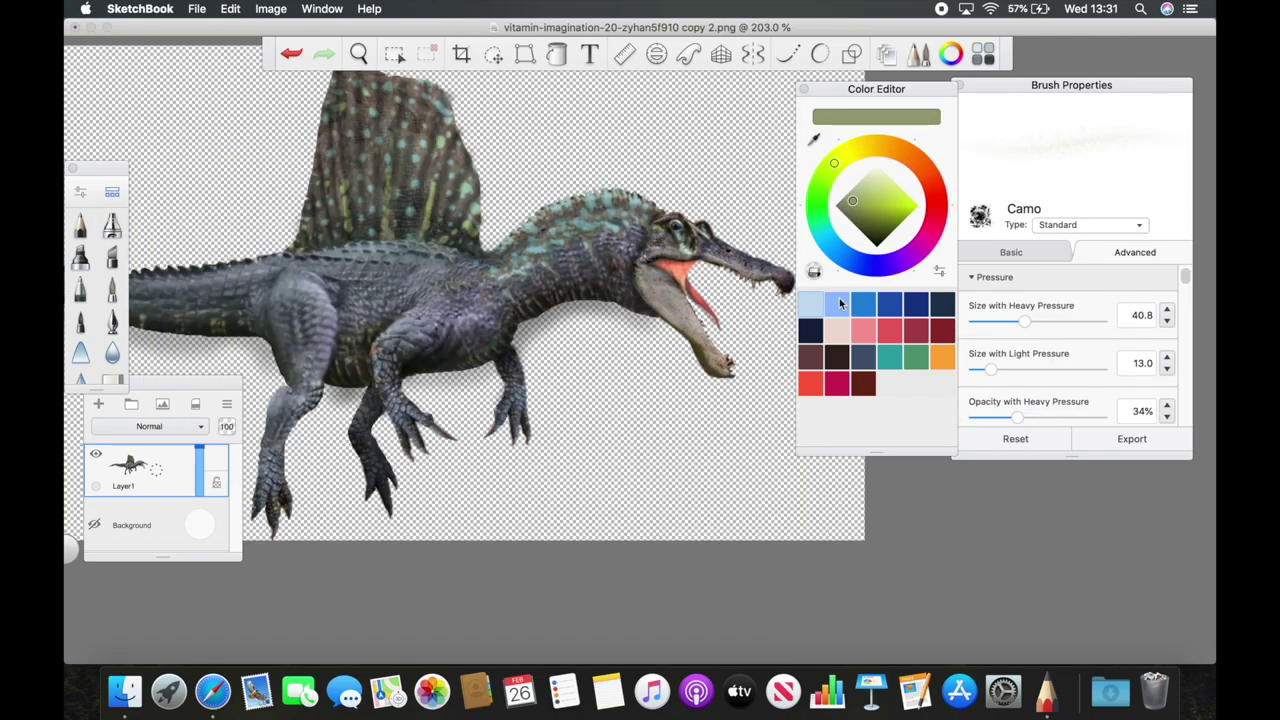
pyautogui.scroll(3, 500, 300)
pyautogui.click(869, 201)
pyautogui.scroll(-2, 1032, 356)
pyautogui.scroll(2, 1032, 356)
pyautogui.scroll(-2, 355, 290)
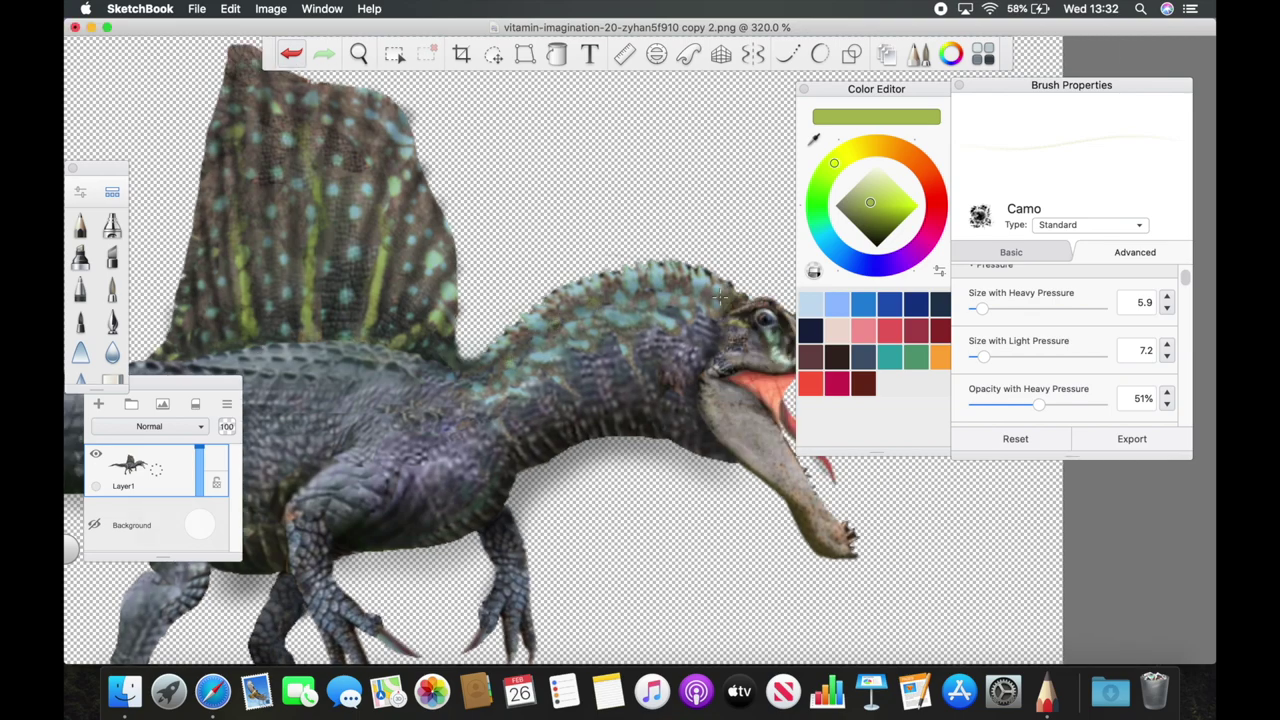
pyautogui.scroll(-1, 725, 304)
pyautogui.scroll(-3, 760, 323)
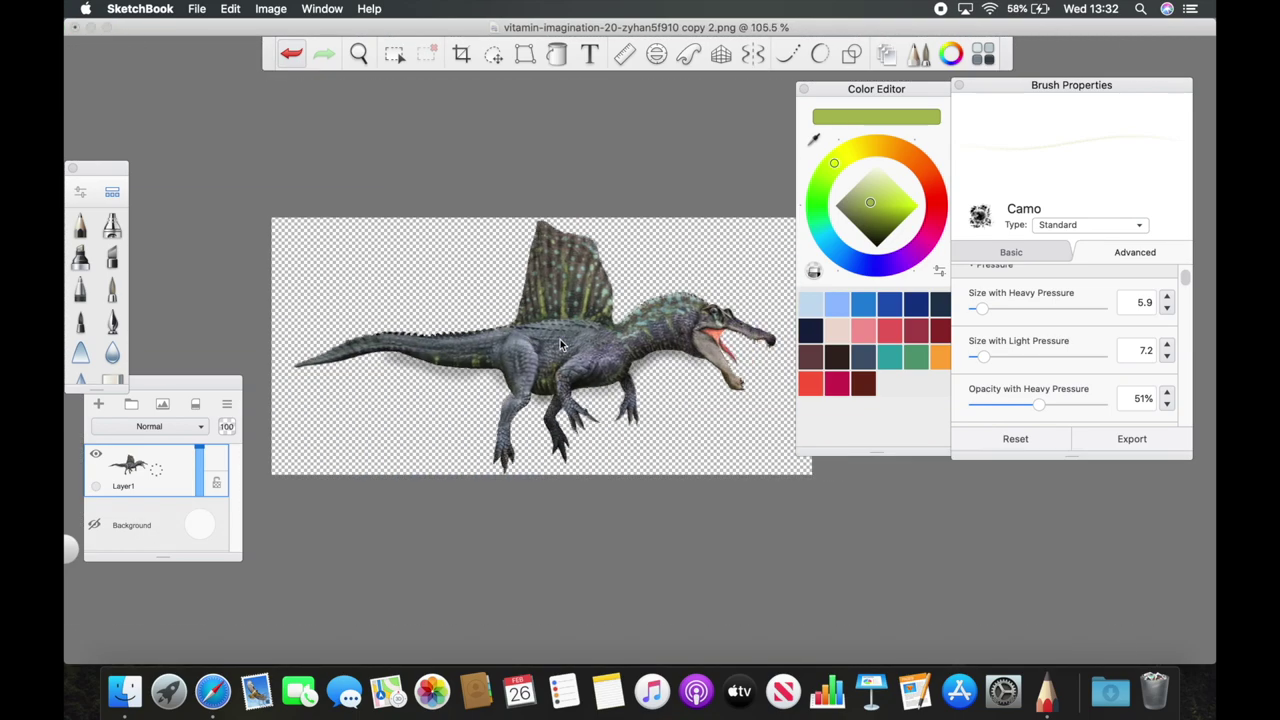
pyautogui.scroll(3, 602, 317)
pyautogui.hotkey('ctrl', 'z')
pyautogui.scroll(-3, 603, 317)
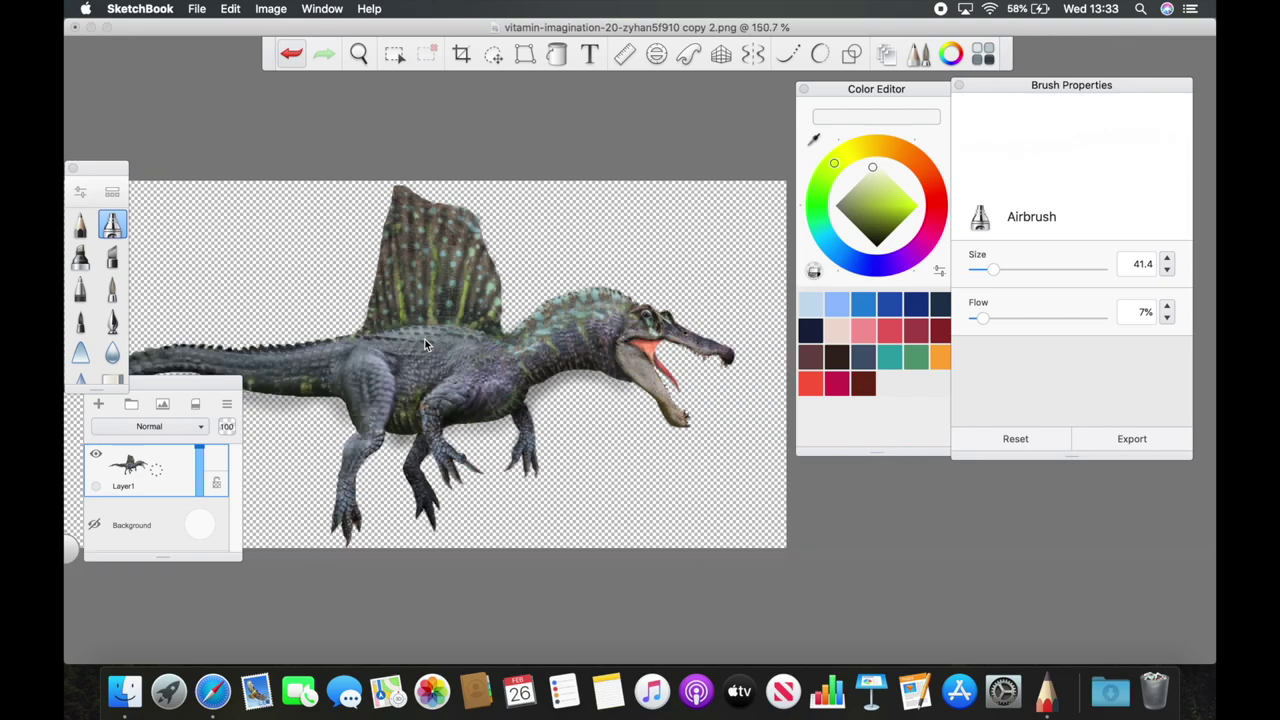
pyautogui.scroll(2, 425, 339)
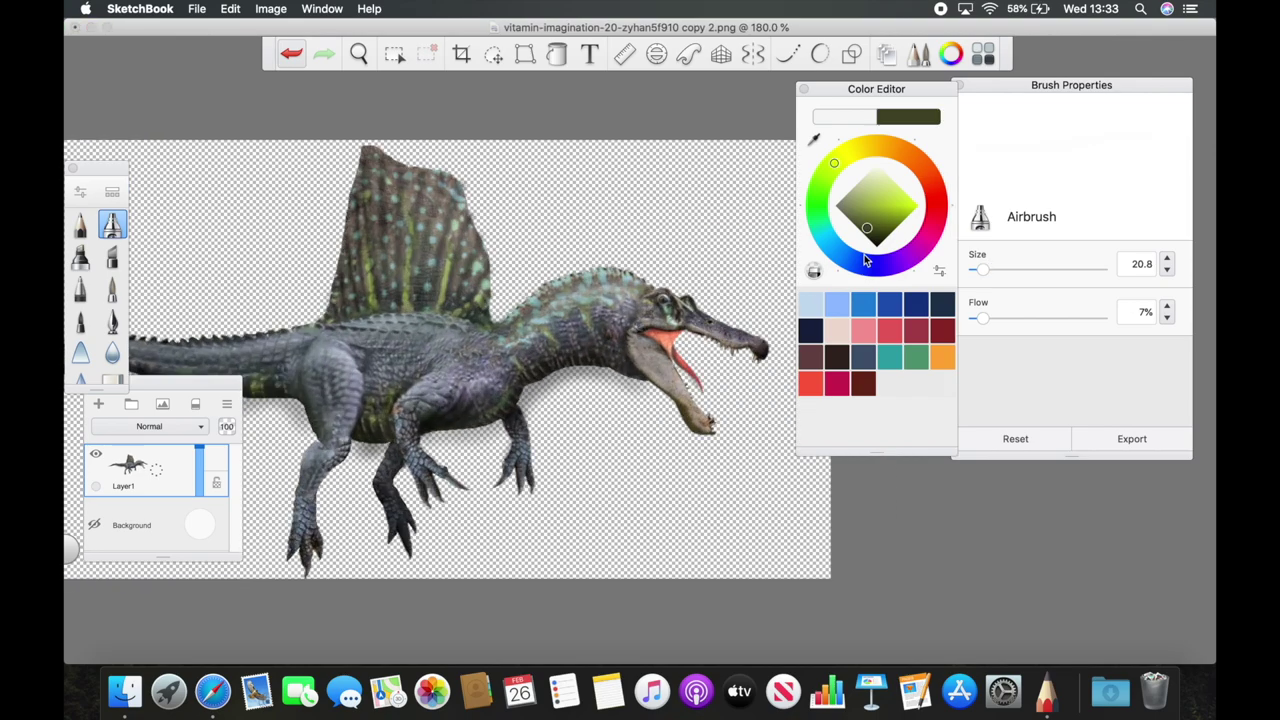
pyautogui.scroll(-1, 517, 313)
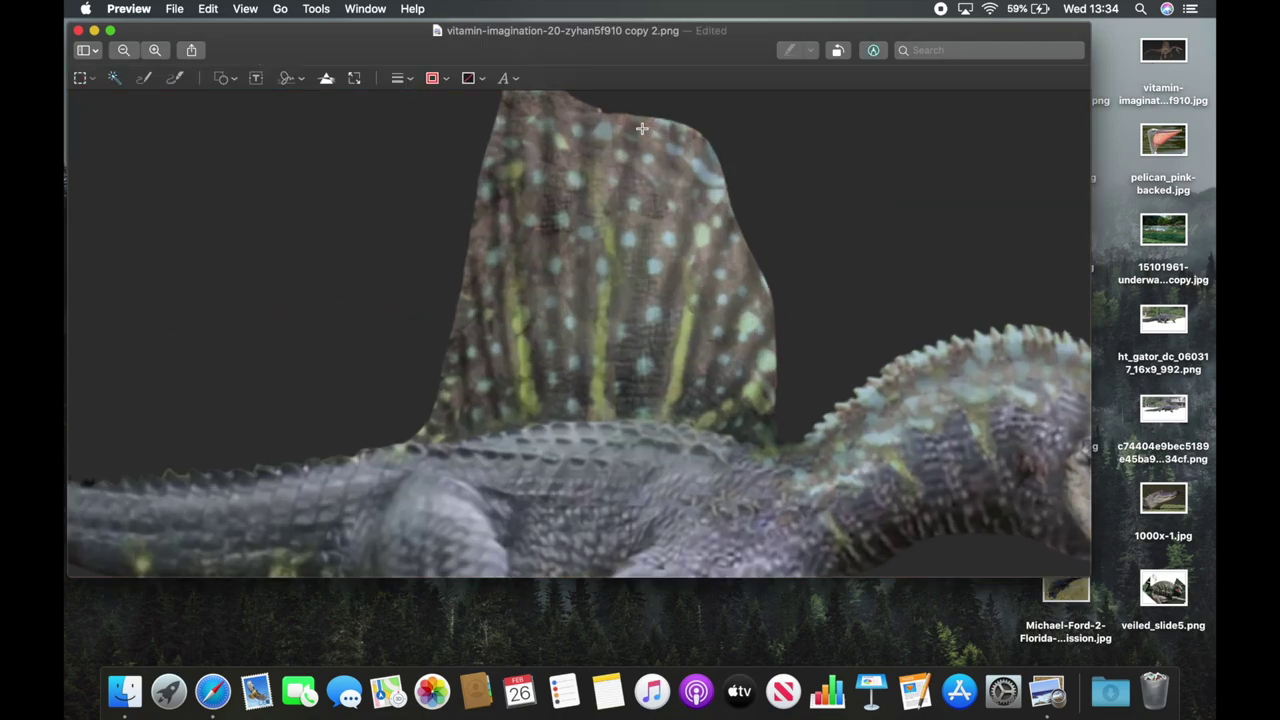
# - Trace selections along the fin's top edge and the dinosaur's back
pyautogui.moveTo(779, 438); pyautogui.dragTo(777, 352)
pyautogui.moveTo(700, 133); pyautogui.dragTo(686, 152)
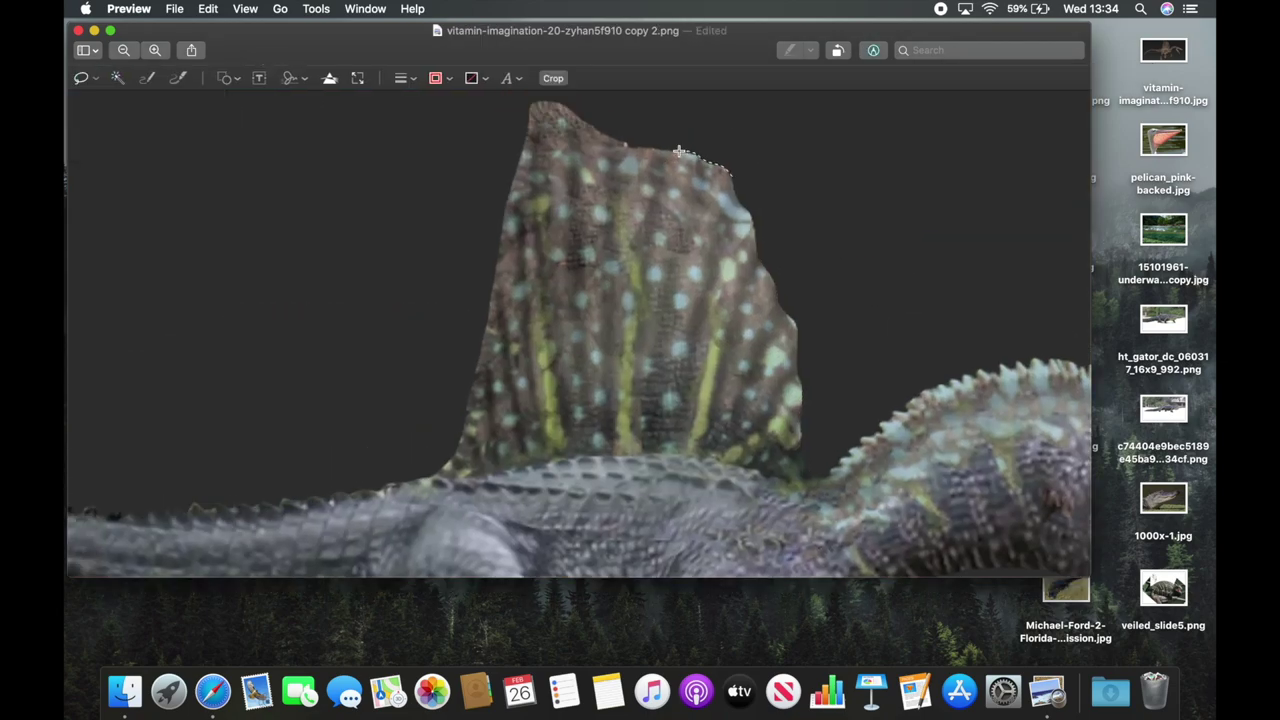
pyautogui.moveTo(499, 288); pyautogui.dragTo(371, 131)
pyautogui.moveTo(700, 148)
pyautogui.mouseDown()
pyautogui.moveTo(615, 136)
pyautogui.moveTo(604, 105)
pyautogui.mouseUp()
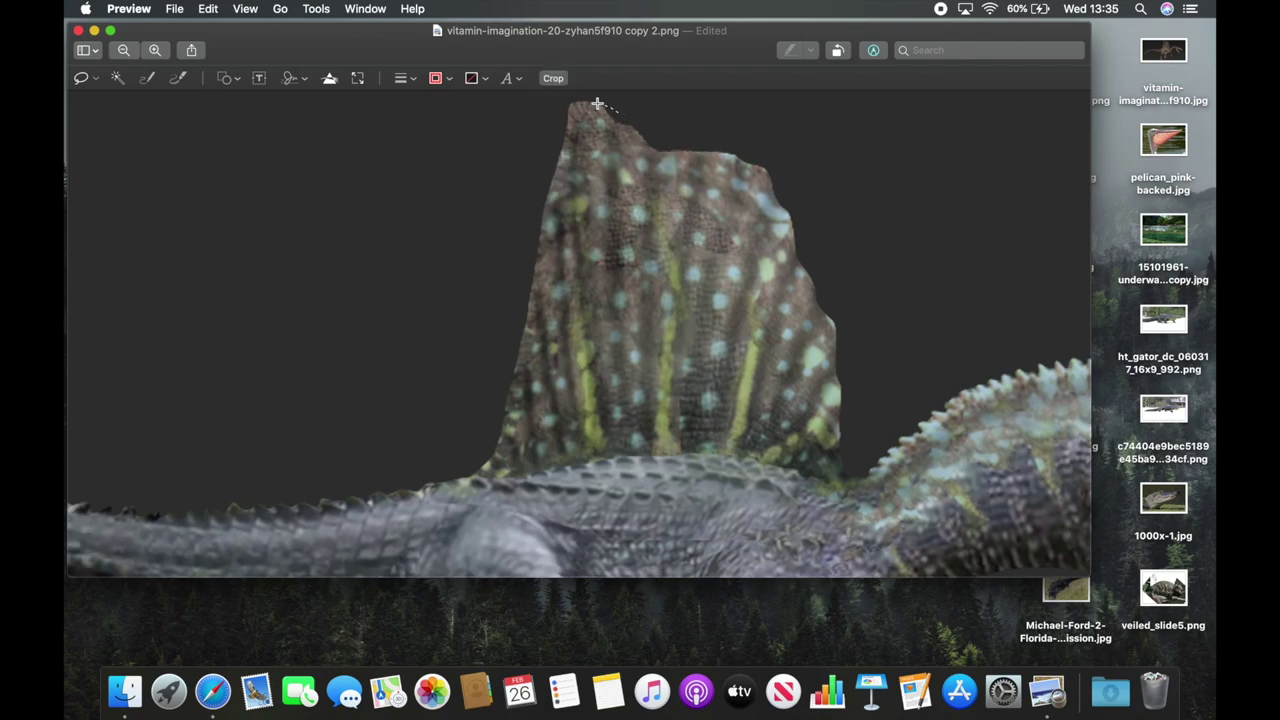
pyautogui.hscroll(10, 430, 334)
pyautogui.moveTo(905, 265); pyautogui.dragTo(765, 204)
# - Trim the back spikes, fin and tail edges, then open the image in Photoshop
pyautogui.press('super+plus')
pyautogui.press('super+plus')
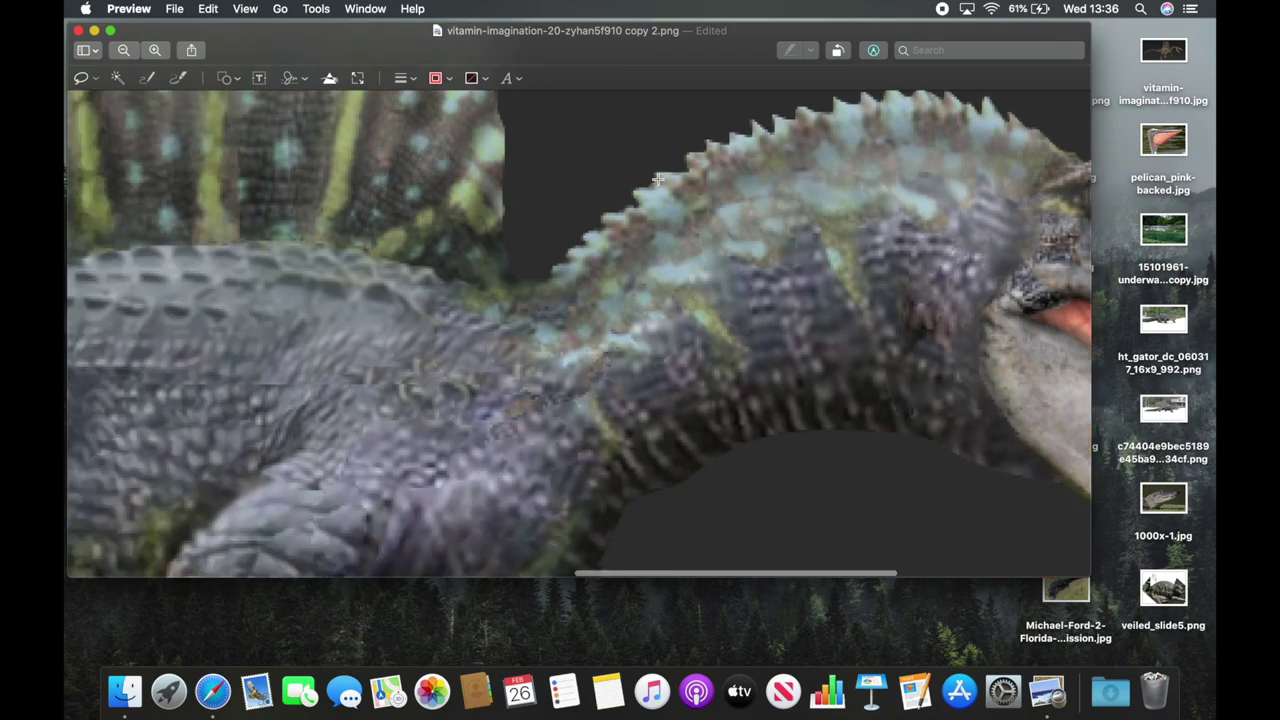
pyautogui.press('super+plus')
pyautogui.moveTo(562, 305); pyautogui.dragTo(431, 214)
pyautogui.press('super+minus')
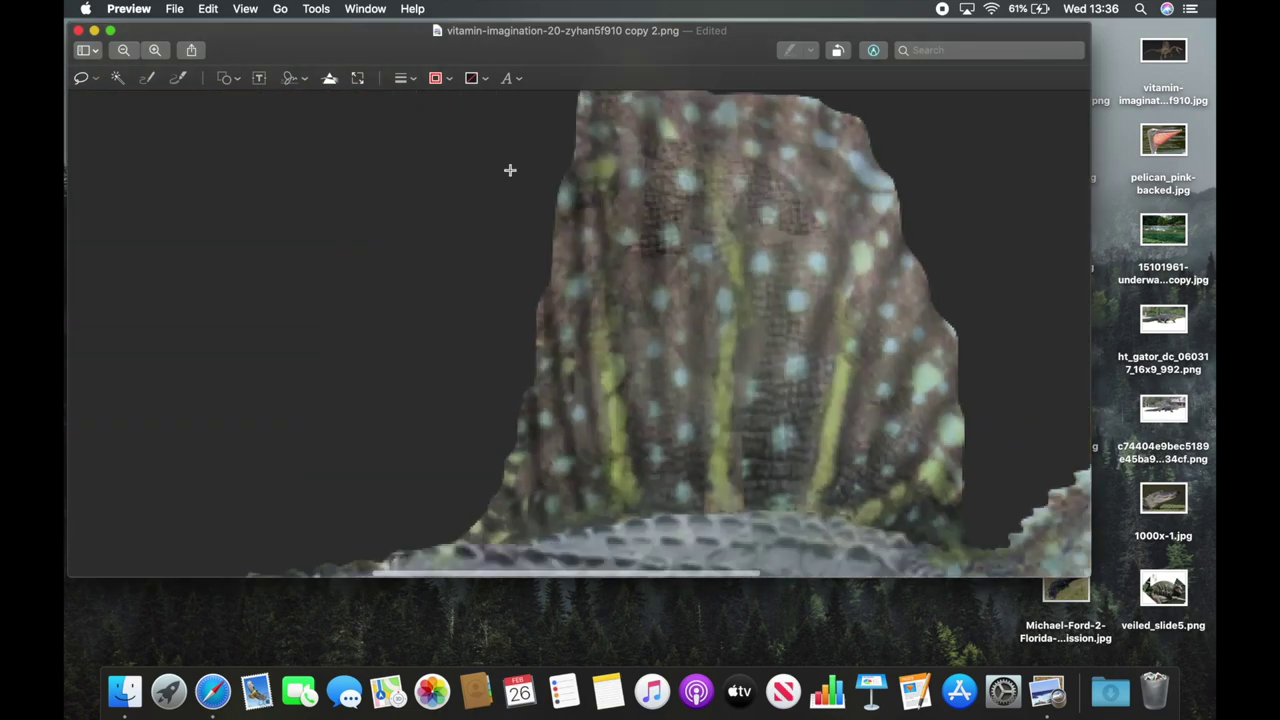
pyautogui.moveTo(509, 171); pyautogui.dragTo(618, 226)
pyautogui.hscroll(-5, 310, 262)
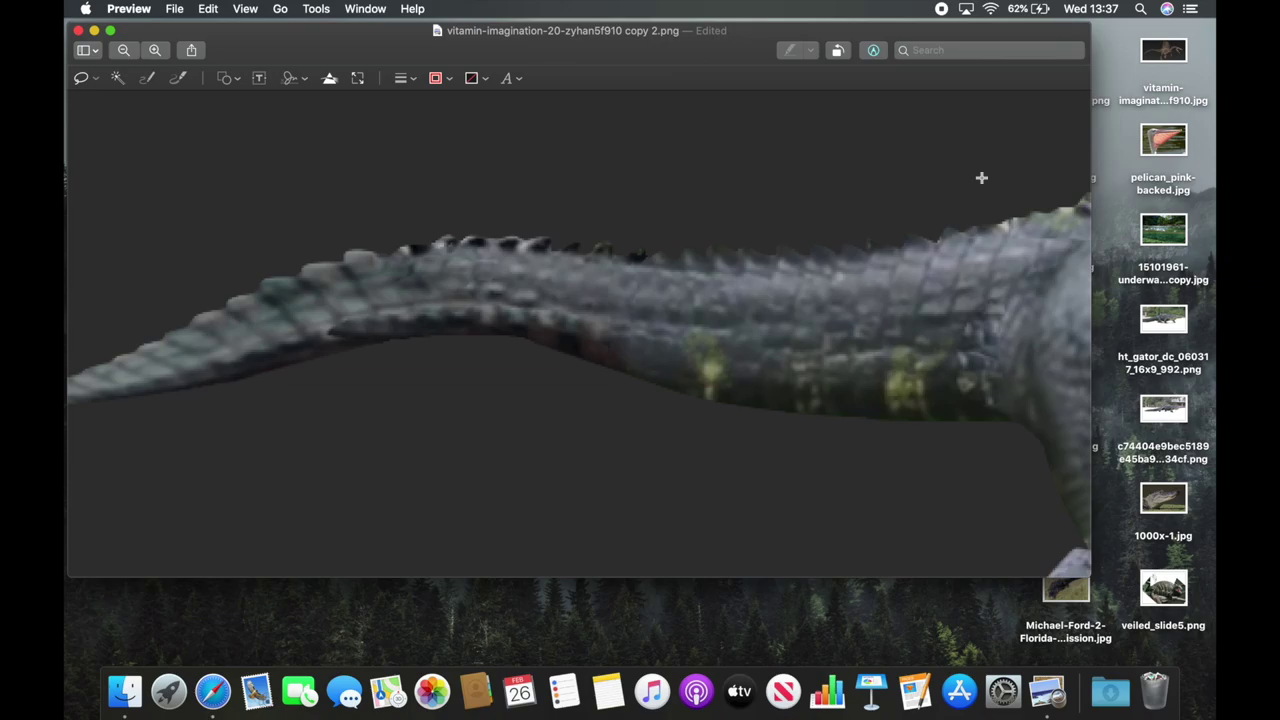
pyautogui.hscroll(-3, 790, 228)
pyautogui.moveTo(731, 220); pyautogui.dragTo(610, 218)
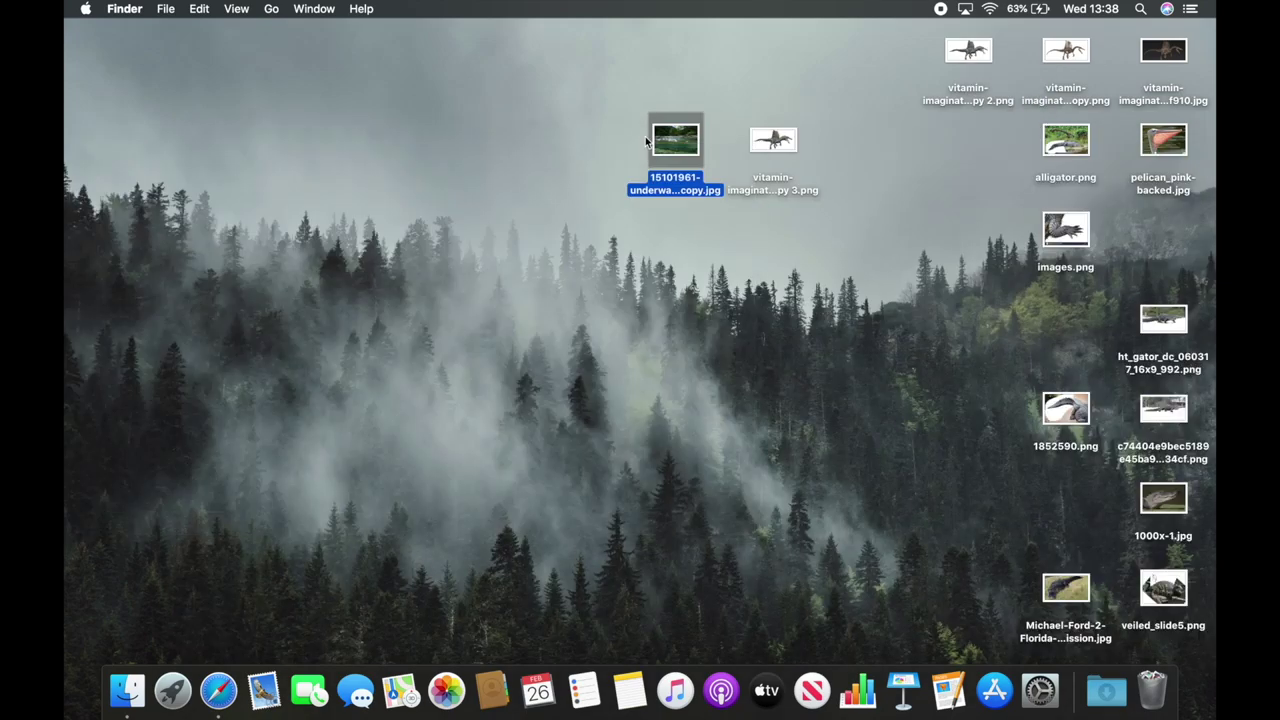
pyautogui.moveTo(966, 57); pyautogui.dragTo(814, 210)
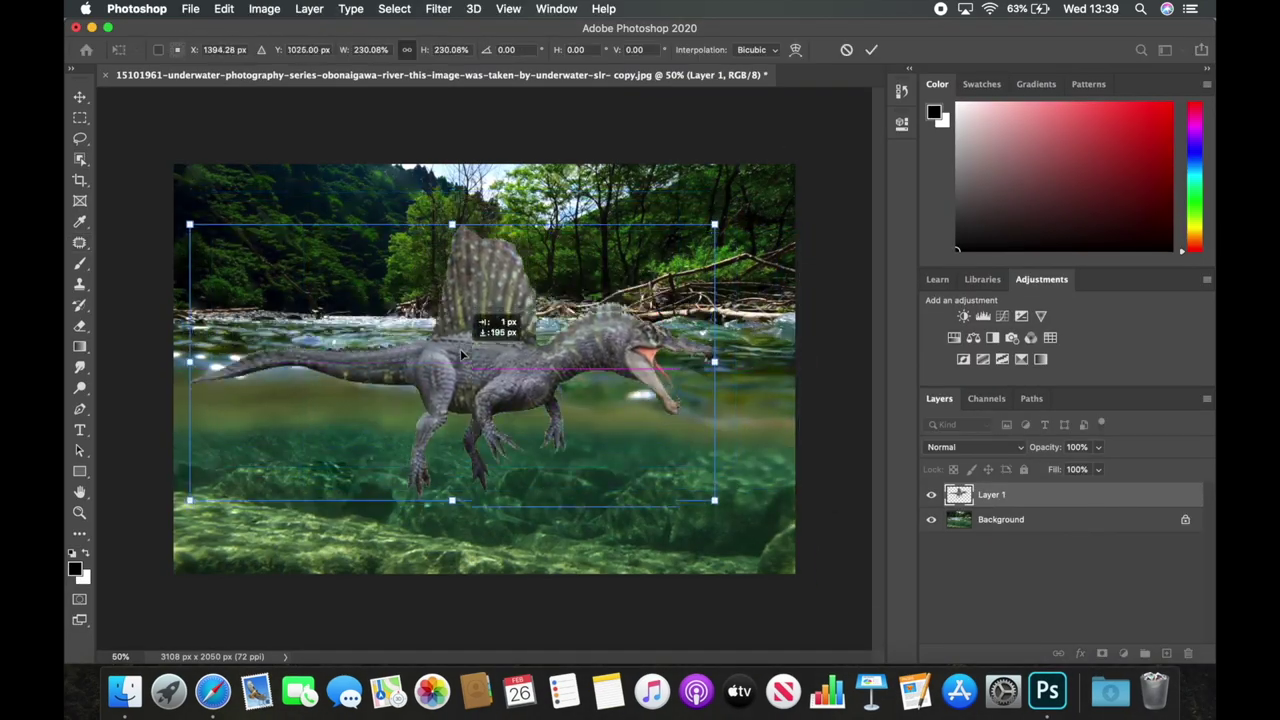
# - Try warping the dinosaur, undo it, then scale and move it into the river
pyautogui.press('Return')
pyautogui.hotkey('ctrl', 't')
pyautogui.moveTo(120, 482); pyautogui.dragTo(190, 412)
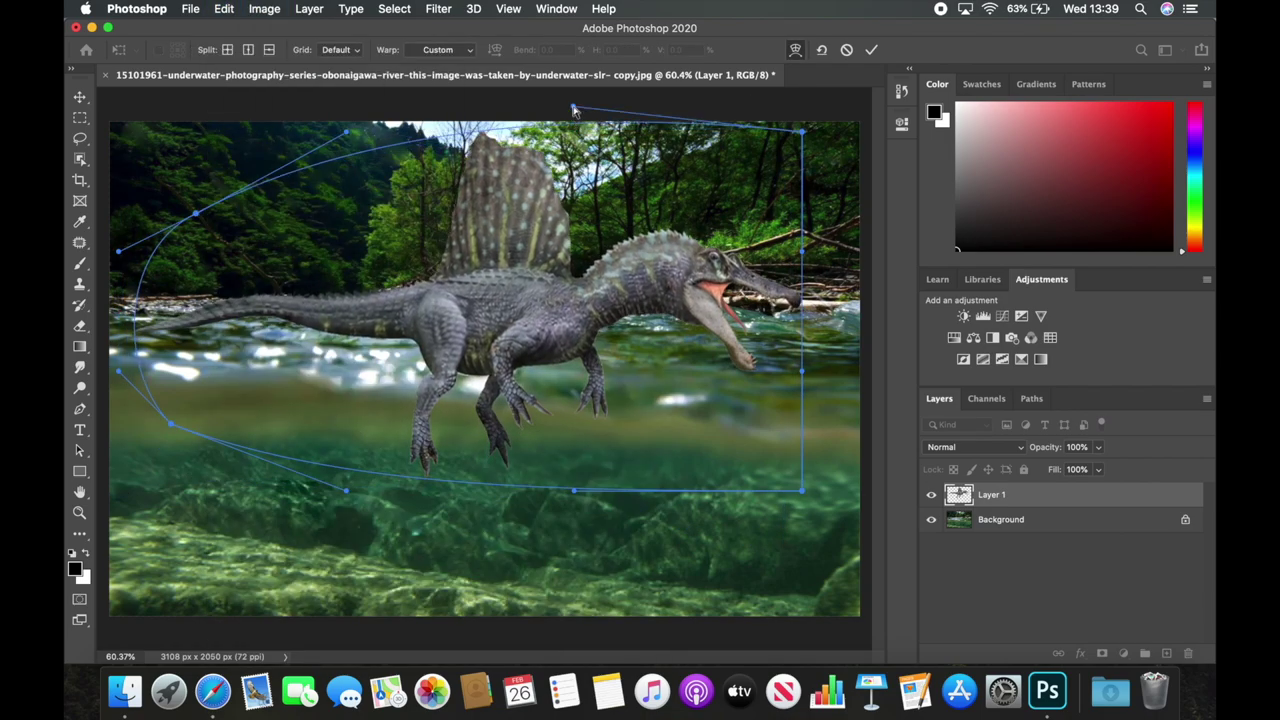
pyautogui.moveTo(118, 131); pyautogui.dragTo(196, 214)
pyautogui.hotkey('ctrl', 'z')
pyautogui.hotkey('ctrl', 'z')
pyautogui.hotkey('ctrl', 'z')
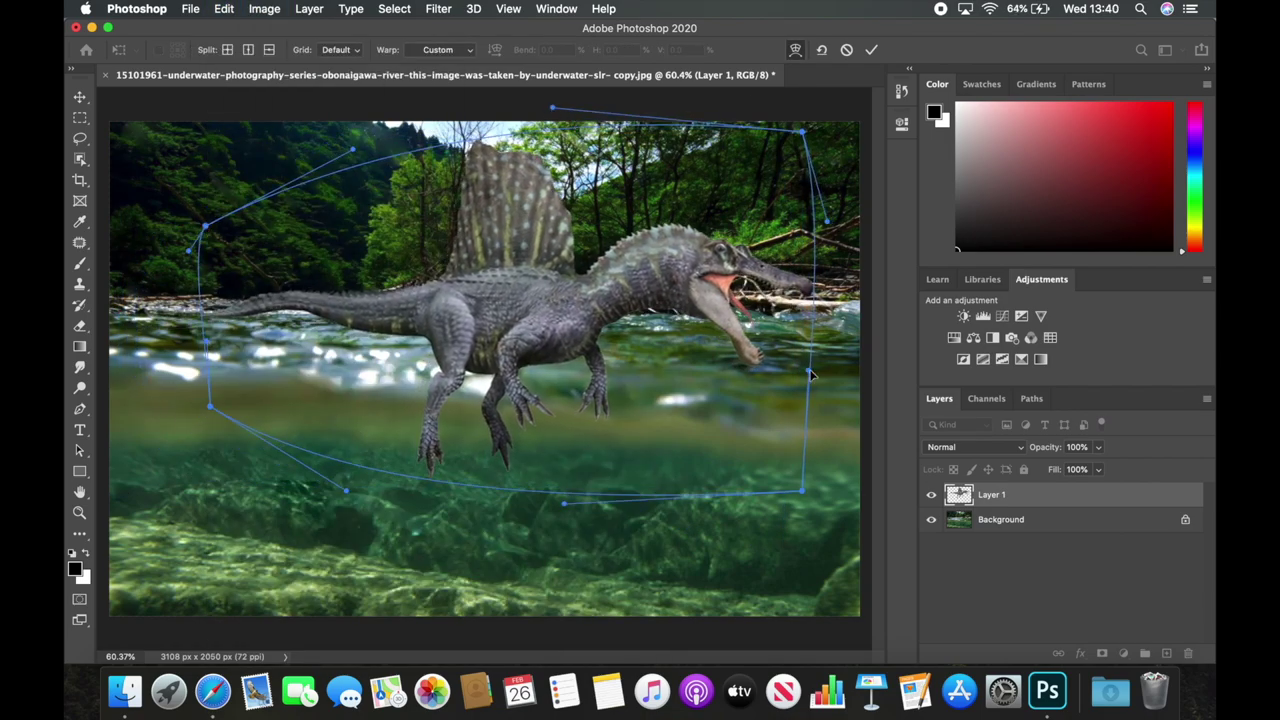
pyautogui.hotkey('ctrl', 'z')
pyautogui.moveTo(803, 106); pyautogui.dragTo(757, 120)
pyautogui.press('Return')
# - Set up a soft standard Eraser at size 127 and 20% opacity
pyautogui.click(80, 326)
pyautogui.click(146, 324)
pyautogui.click(165, 50)
pyautogui.press('2')
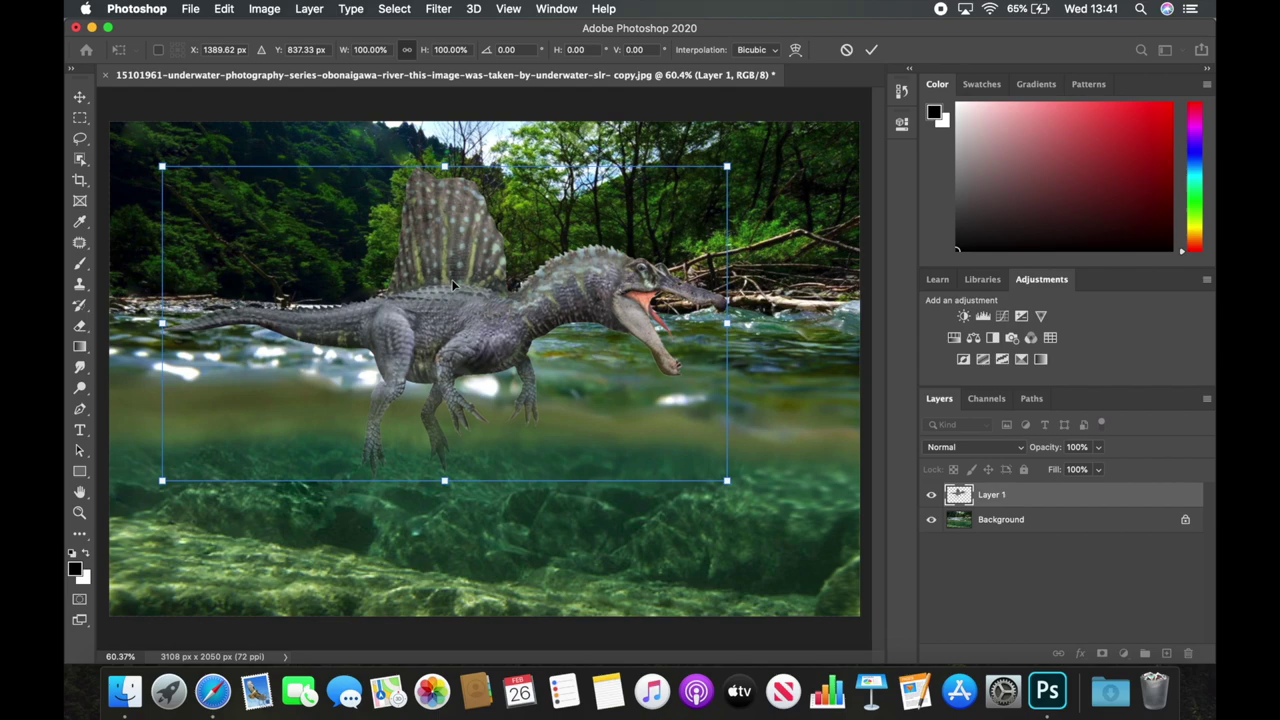
pyautogui.press('r')
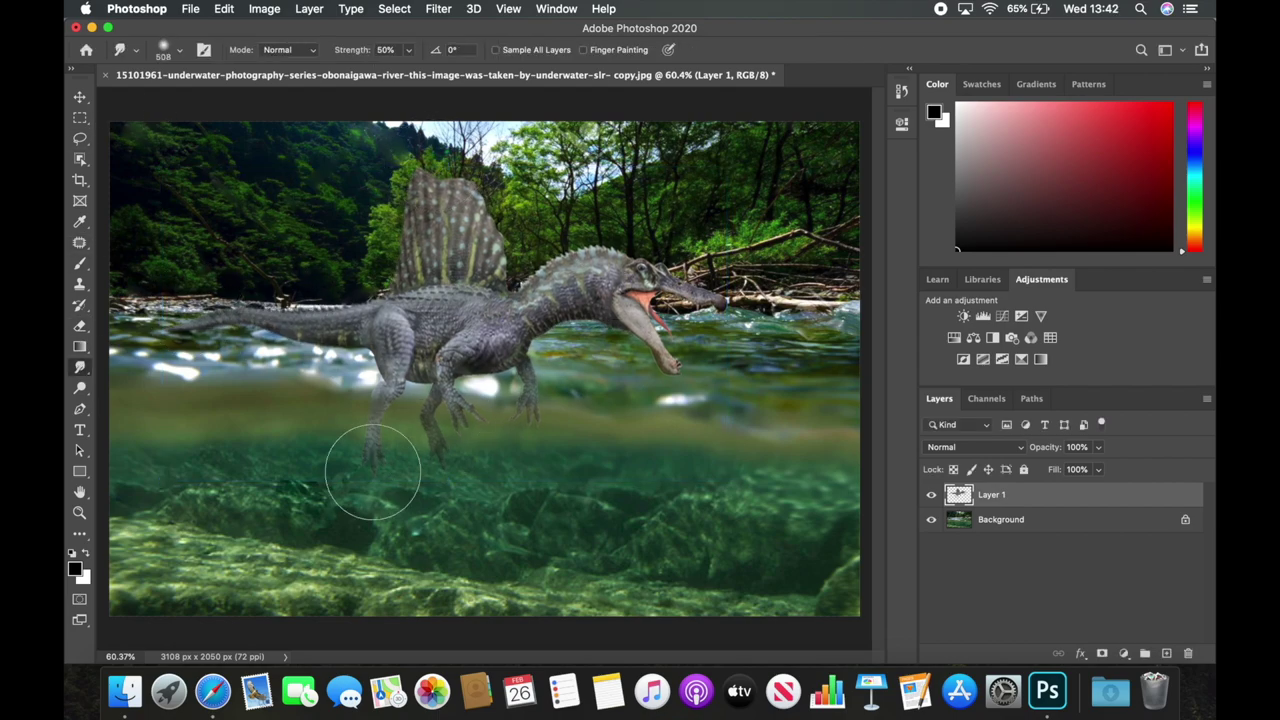
# - Colorize the selected underwater legs dark green (Hue +142, Sat +38, Lightness -68)
pyautogui.press('l')
pyautogui.hotkey('ctrl', 'u')
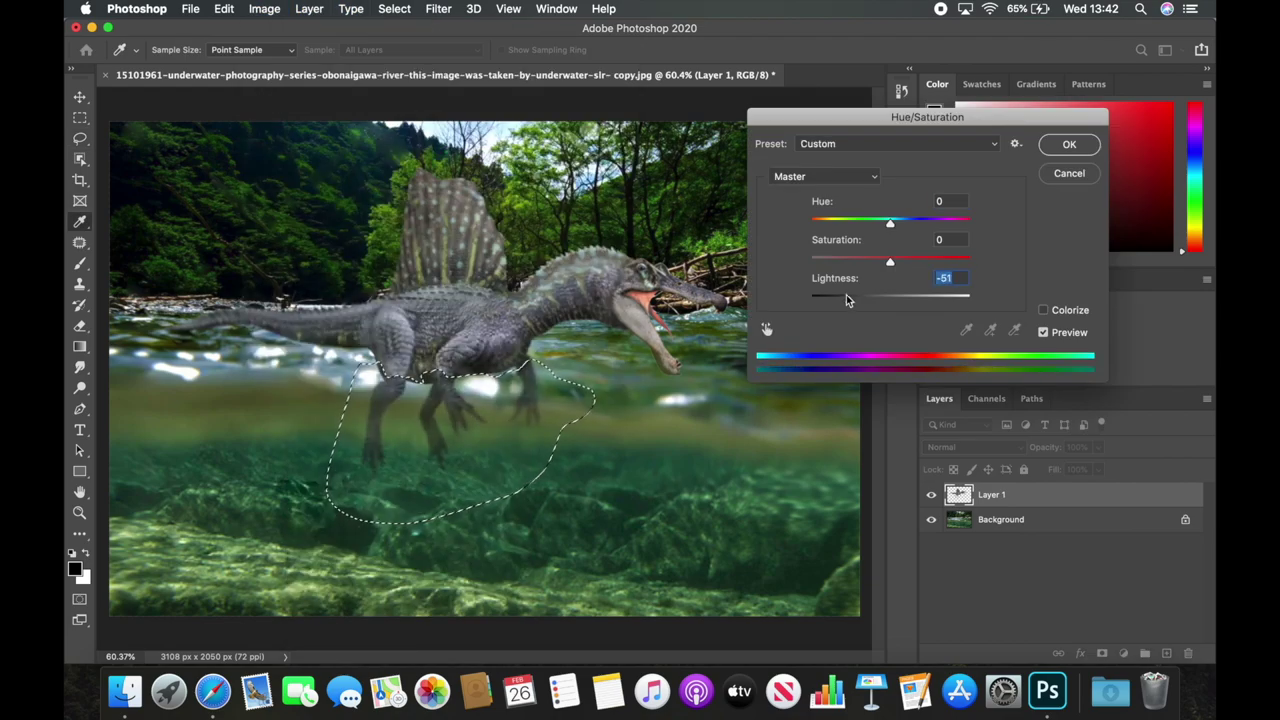
pyautogui.moveTo(830, 298); pyautogui.dragTo(845, 300)
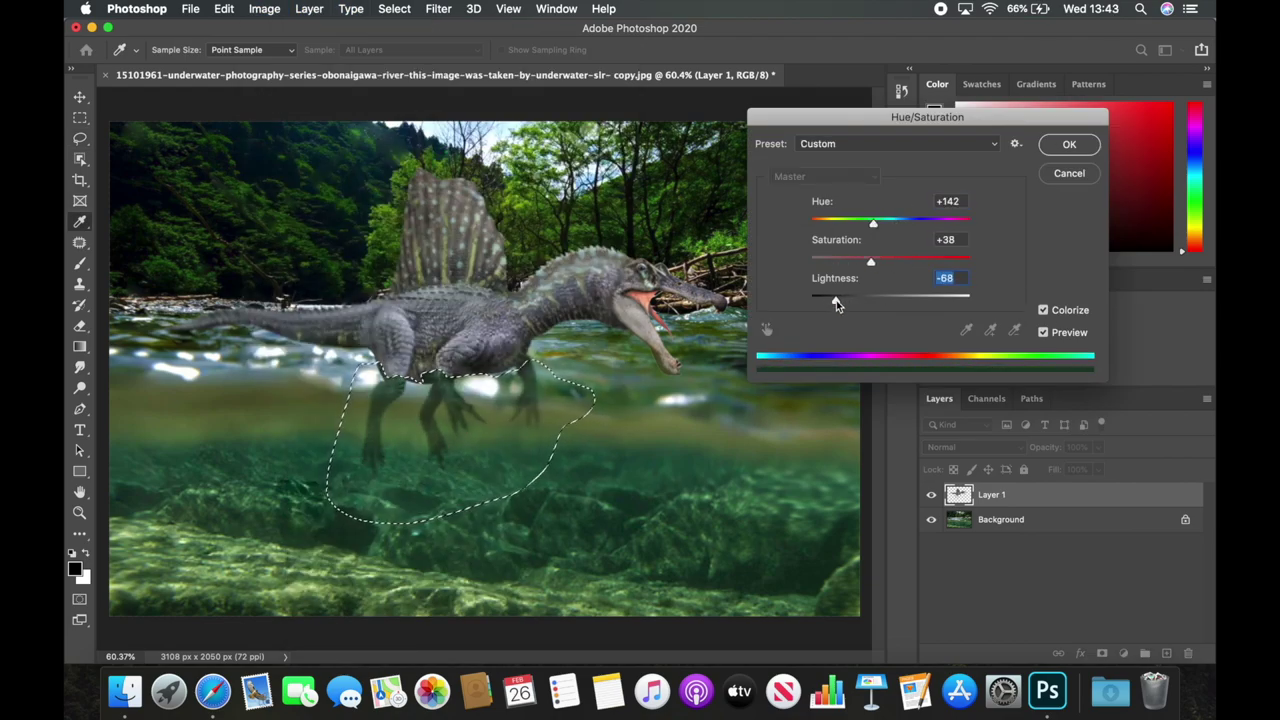
pyautogui.press('Return')
pyautogui.hotkey('ctrl', 'd')
# - Zoom in on the submerged legs and reselect them with the Lasso
pyautogui.press('j')
pyautogui.scroll(2, 480, 370)
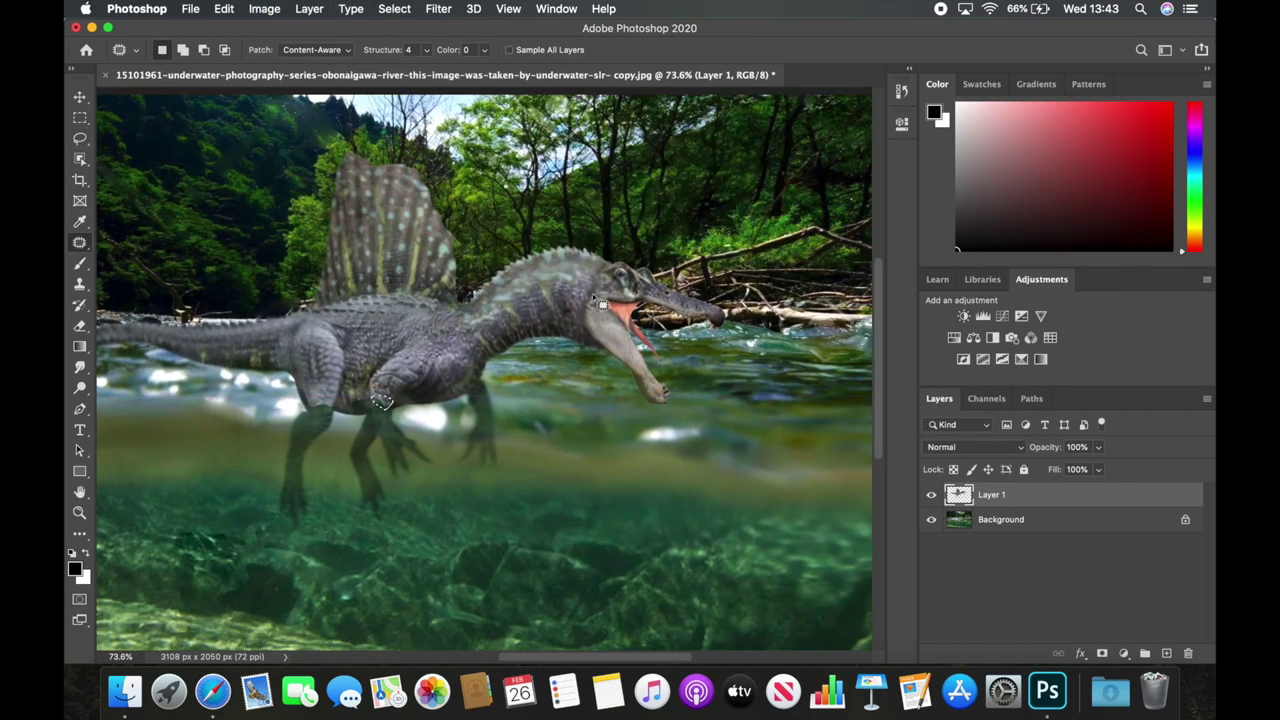
pyautogui.scroll(3, 381, 402)
pyautogui.press('r')
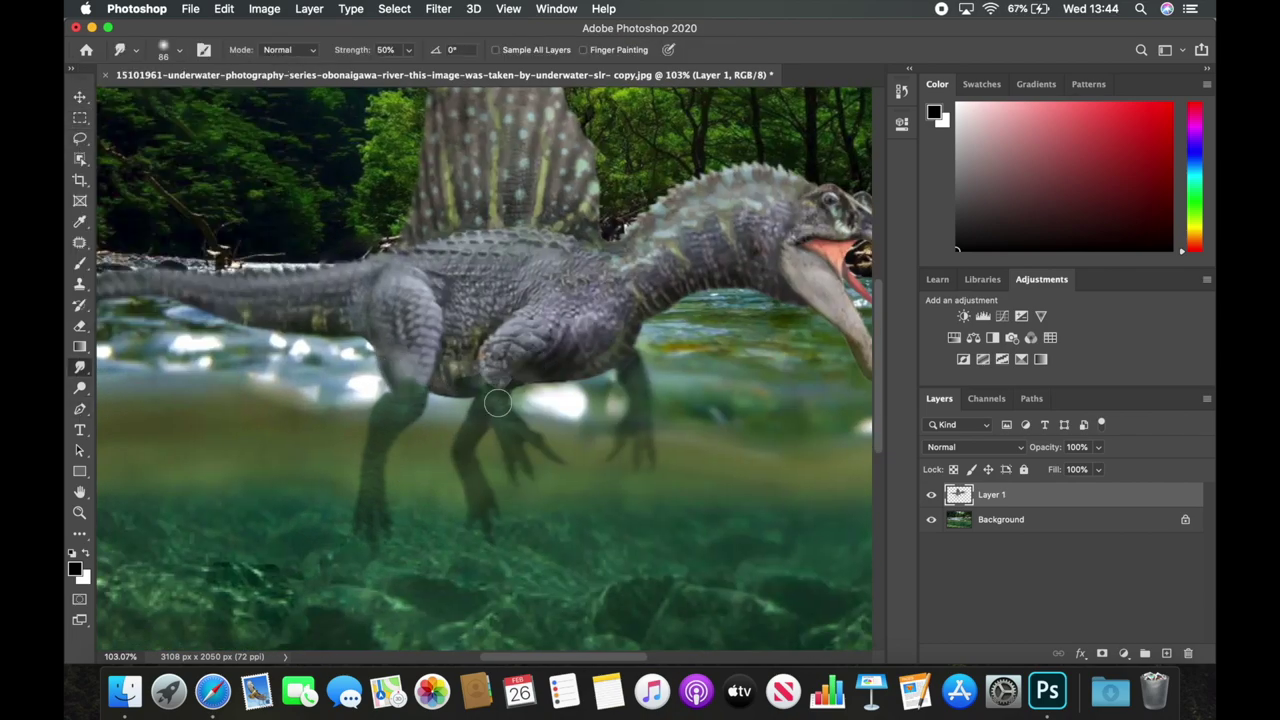
pyautogui.hscroll(-5, 561, 326)
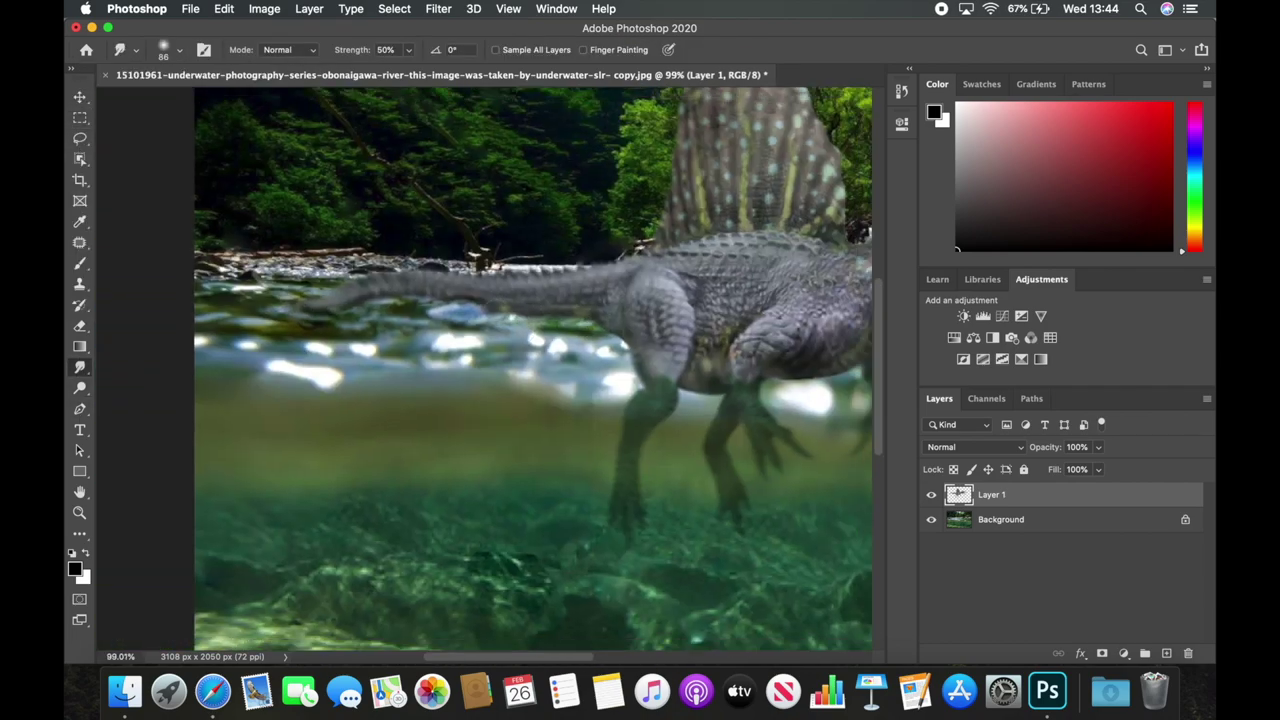
pyautogui.hscroll(3, 783, 325)
pyautogui.scroll(-1, 783, 325)
pyautogui.press('l')
pyautogui.moveTo(820, 347); pyautogui.dragTo(815, 357)
pyautogui.hotkey('ctrl', 't')
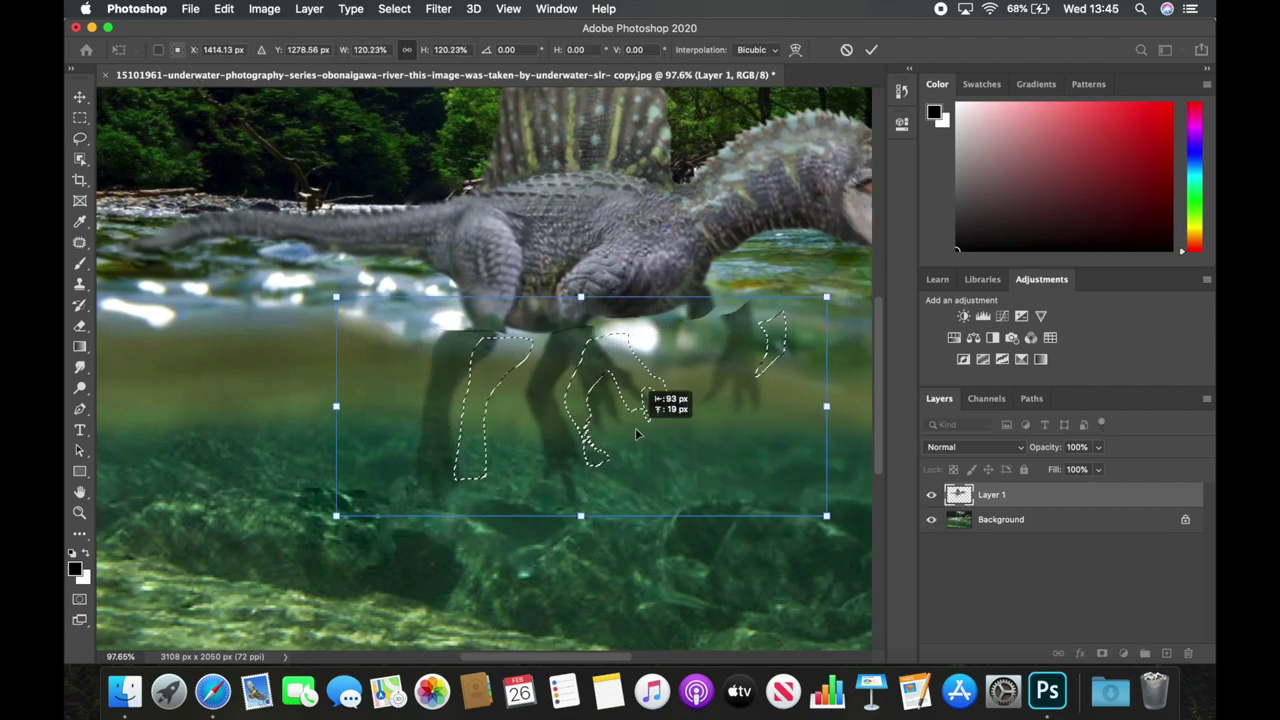
# - Enlarge the legs, then duplicate the tail piece and move it below the waterline
pyautogui.moveTo(651, 403); pyautogui.dragTo(586, 349)
pyautogui.press('Return')
pyautogui.scroll(-3, 486, 295)
pyautogui.hotkey('ctrl', 'j')
pyautogui.hotkey('ctrl', 't')
pyautogui.moveTo(290, 300); pyautogui.dragTo(270, 375)
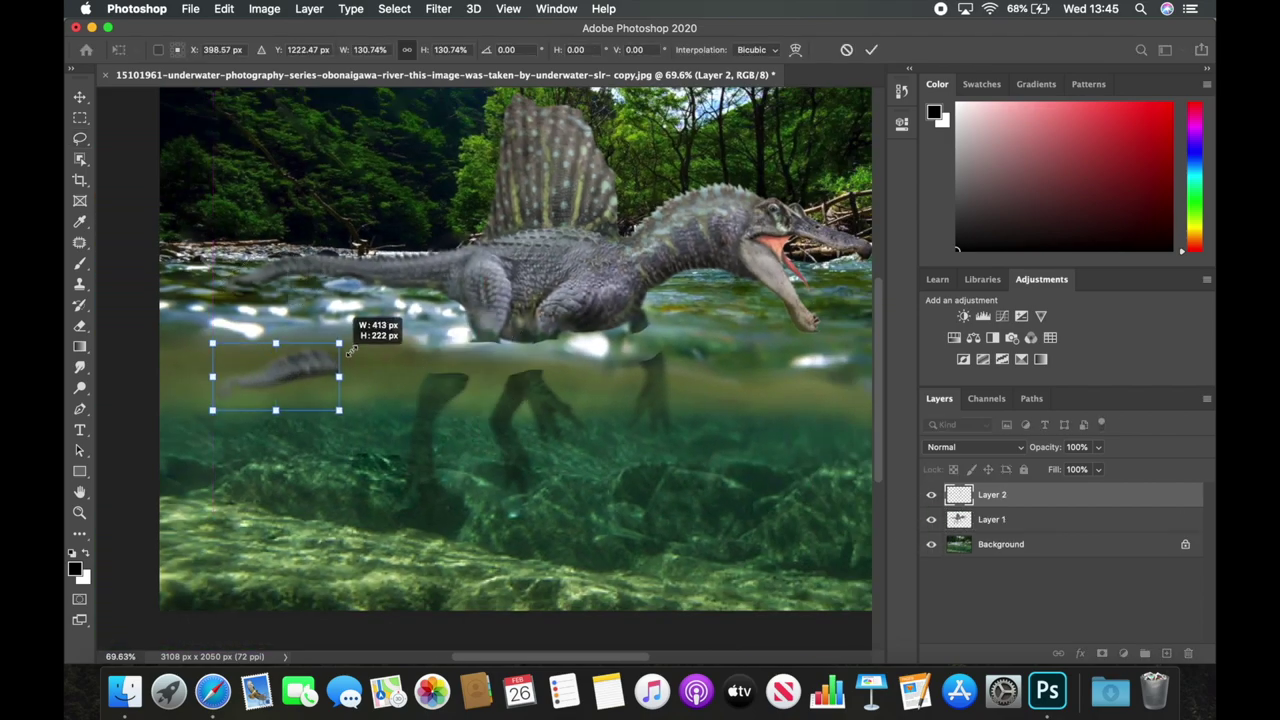
pyautogui.moveTo(330, 340)
pyautogui.mouseDown()
pyautogui.moveTo(355, 318)
pyautogui.moveTo(360, 330)
pyautogui.mouseUp()
pyautogui.press('Return')
# - Darken the underwater tail copy with Hue/Saturation
pyautogui.click(309, 8)
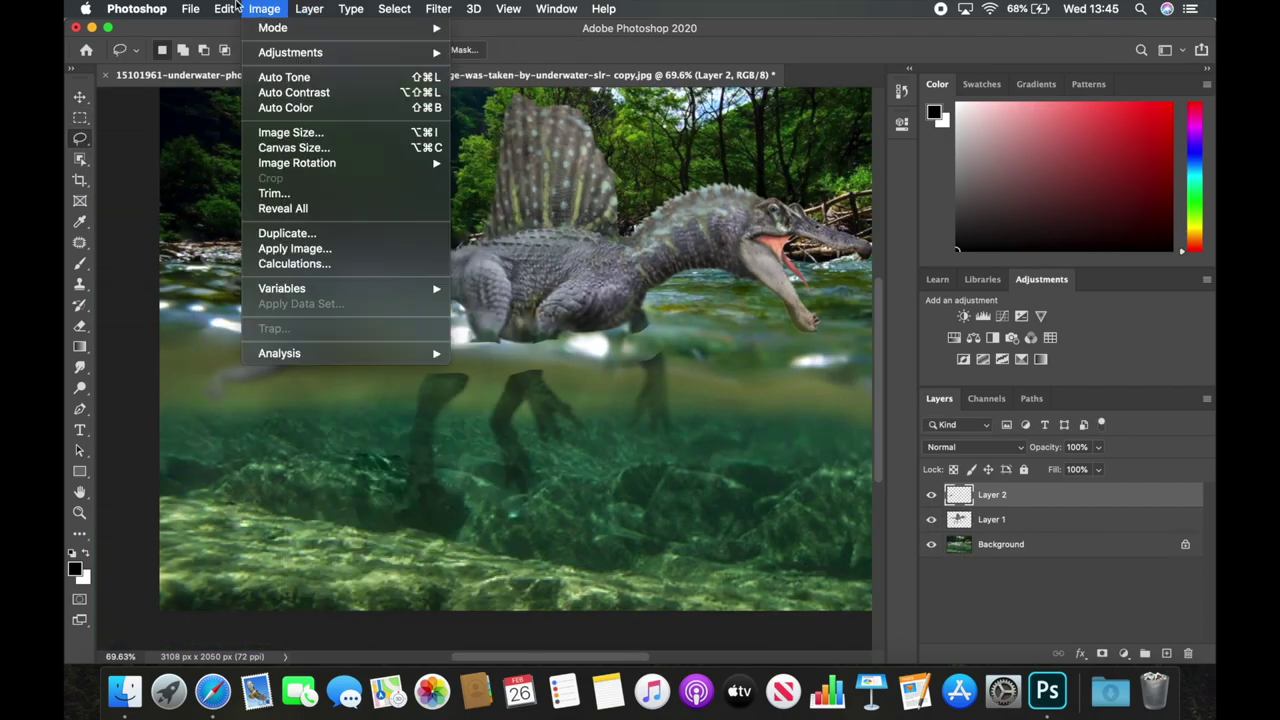
pyautogui.hotkey('ctrl', 'u')
pyautogui.moveTo(890, 298); pyautogui.dragTo(851, 303)
pyautogui.press('Return')
pyautogui.press('e')
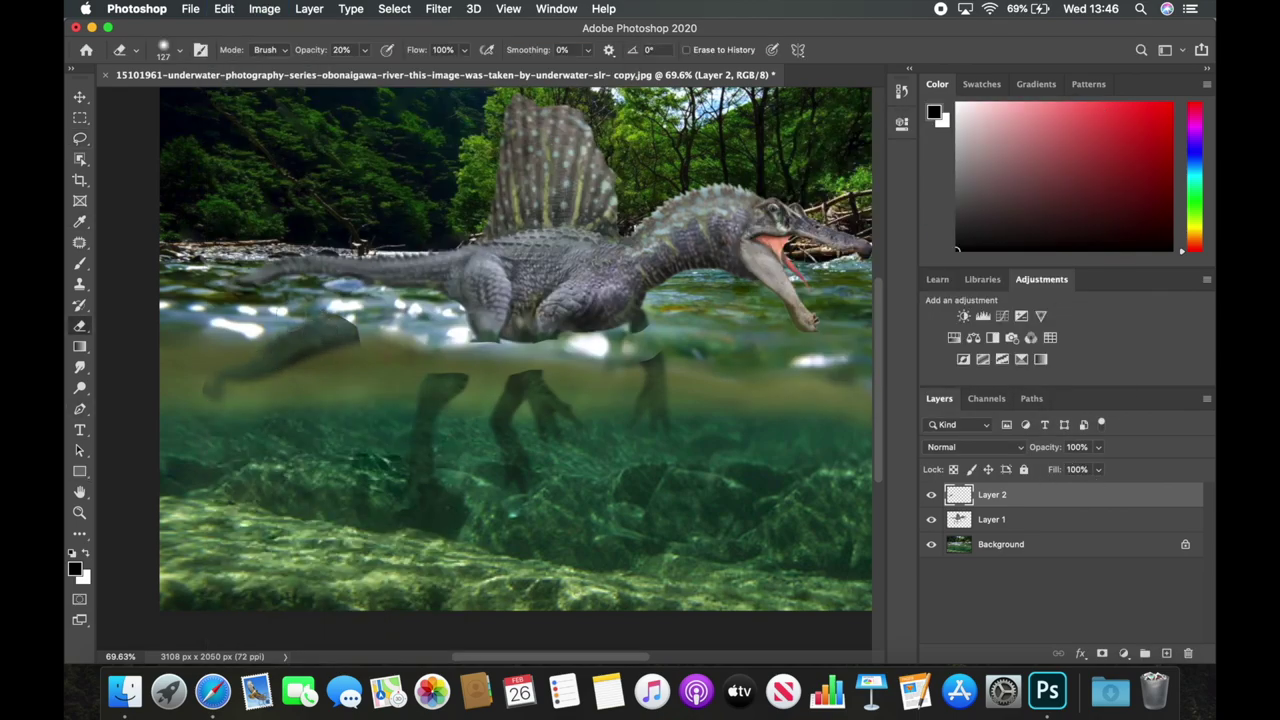
# - Smudge the belly and legs along the waterline on the dinosaur layer
pyautogui.hotkey('alt', '[')
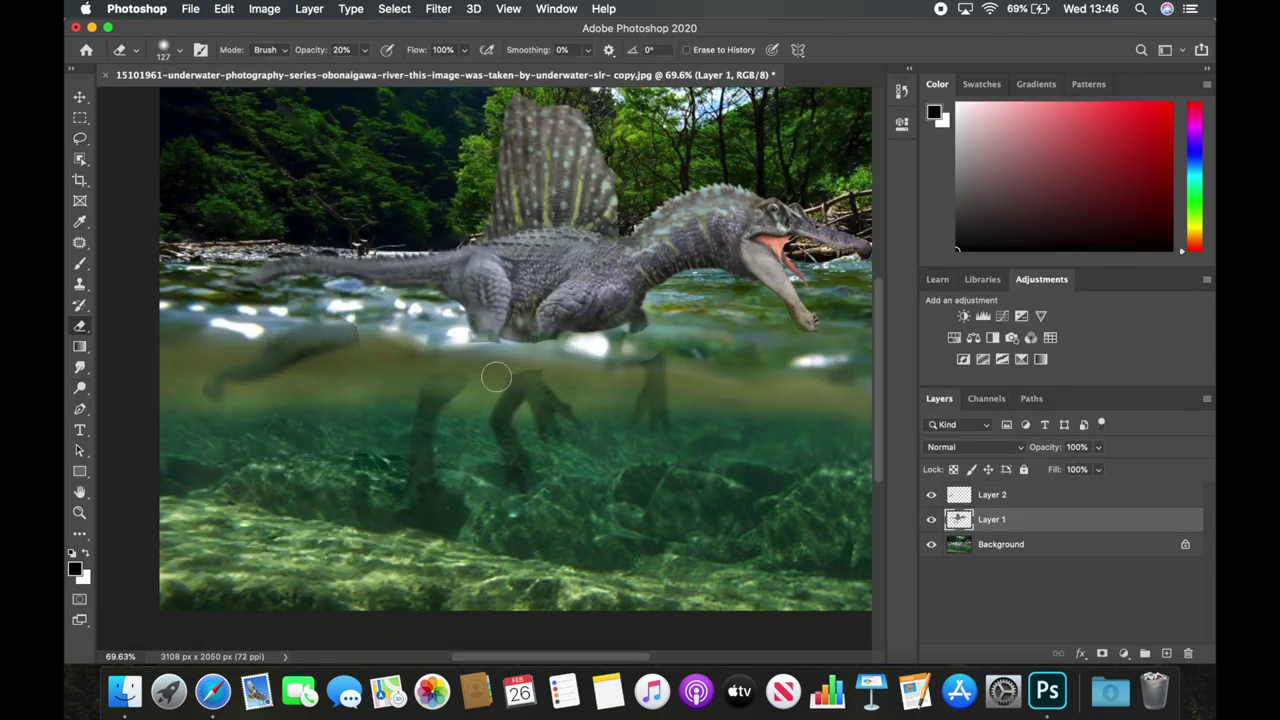
pyautogui.click(82, 368)
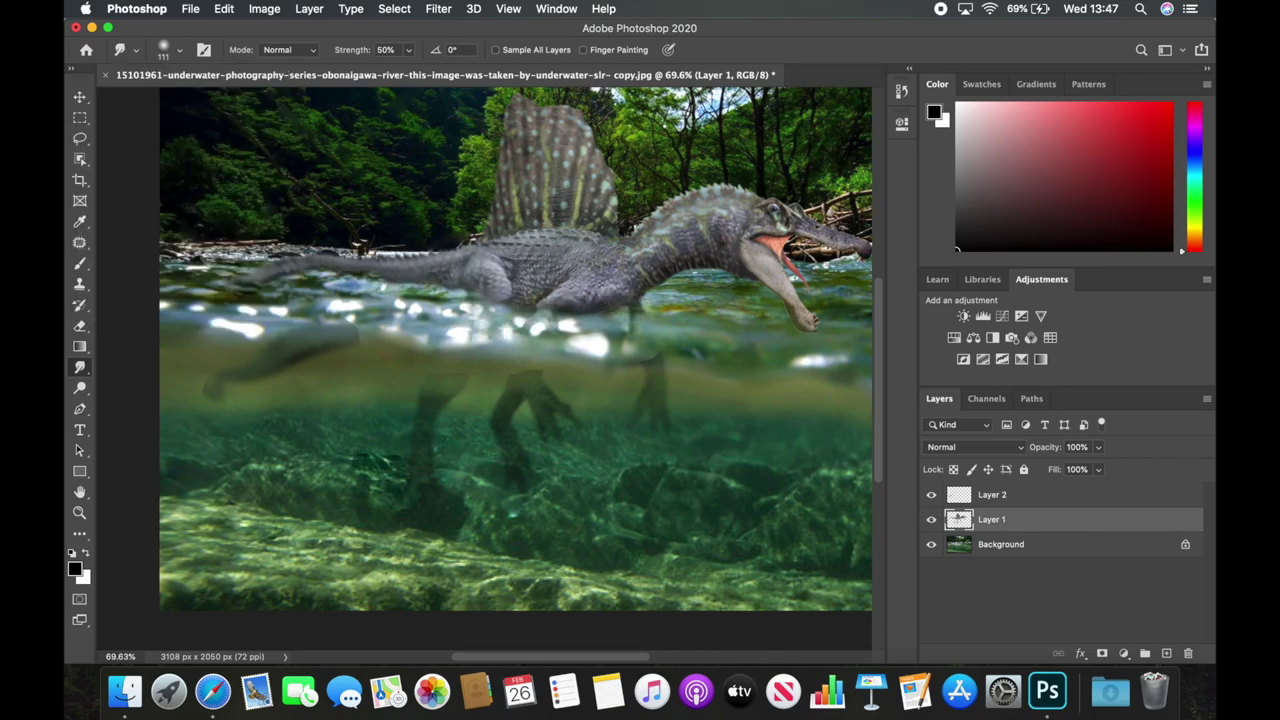
pyautogui.moveTo(430, 278); pyautogui.dragTo(609, 296)
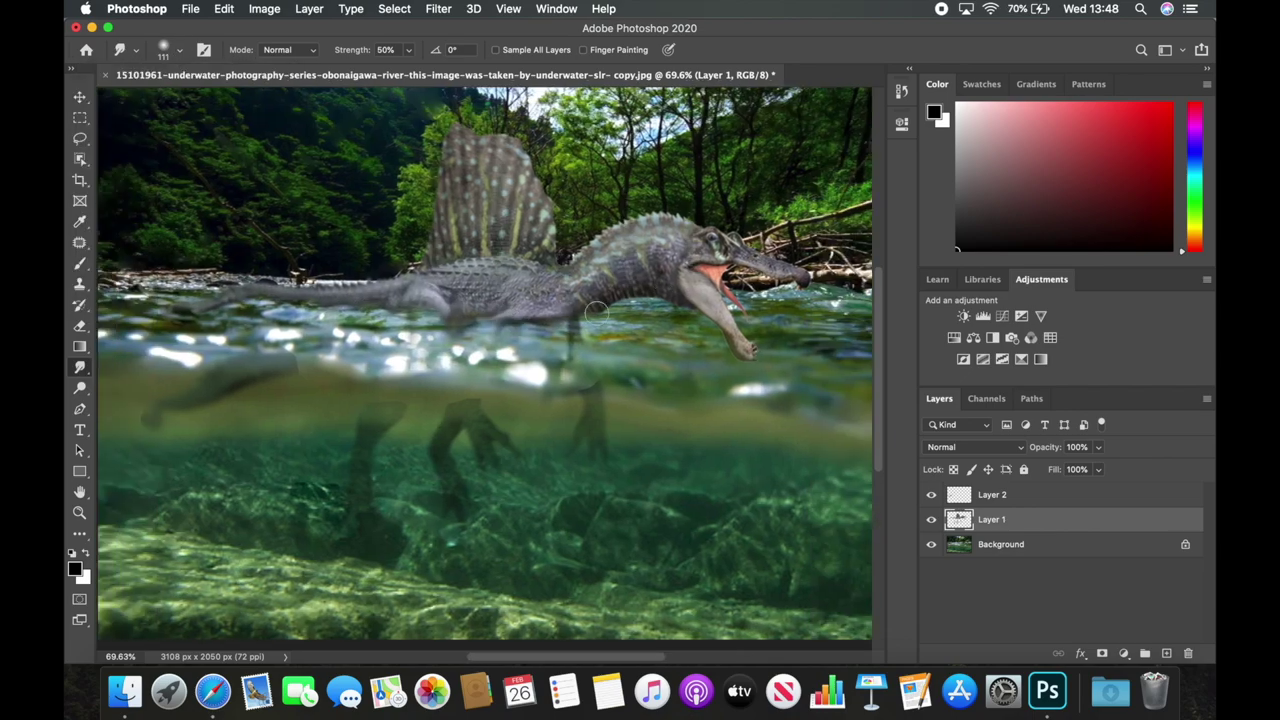
pyautogui.scroll(-2, 190, 343)
pyautogui.hotkey('ctrl', 't')
pyautogui.press('Escape')
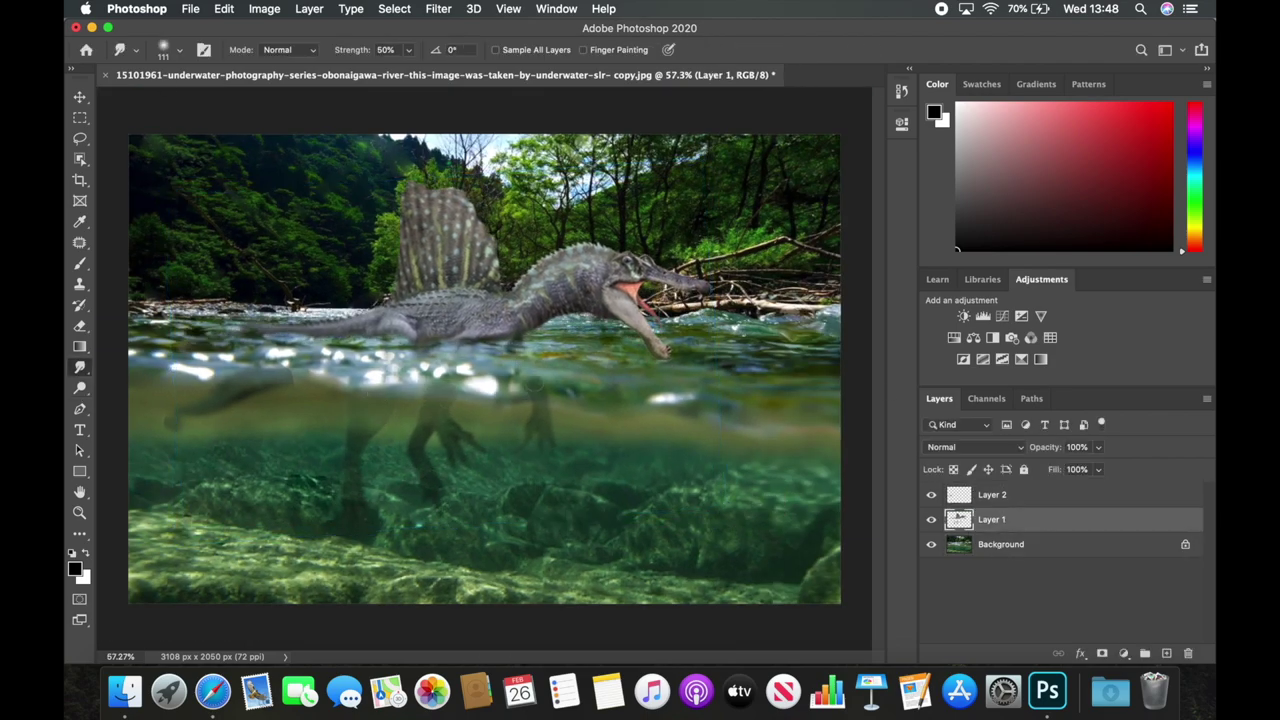
# - Enlarge the Smudge brush to 150 on Layer 2, then return to Layer 1
pyautogui.hotkey('alt', ']')
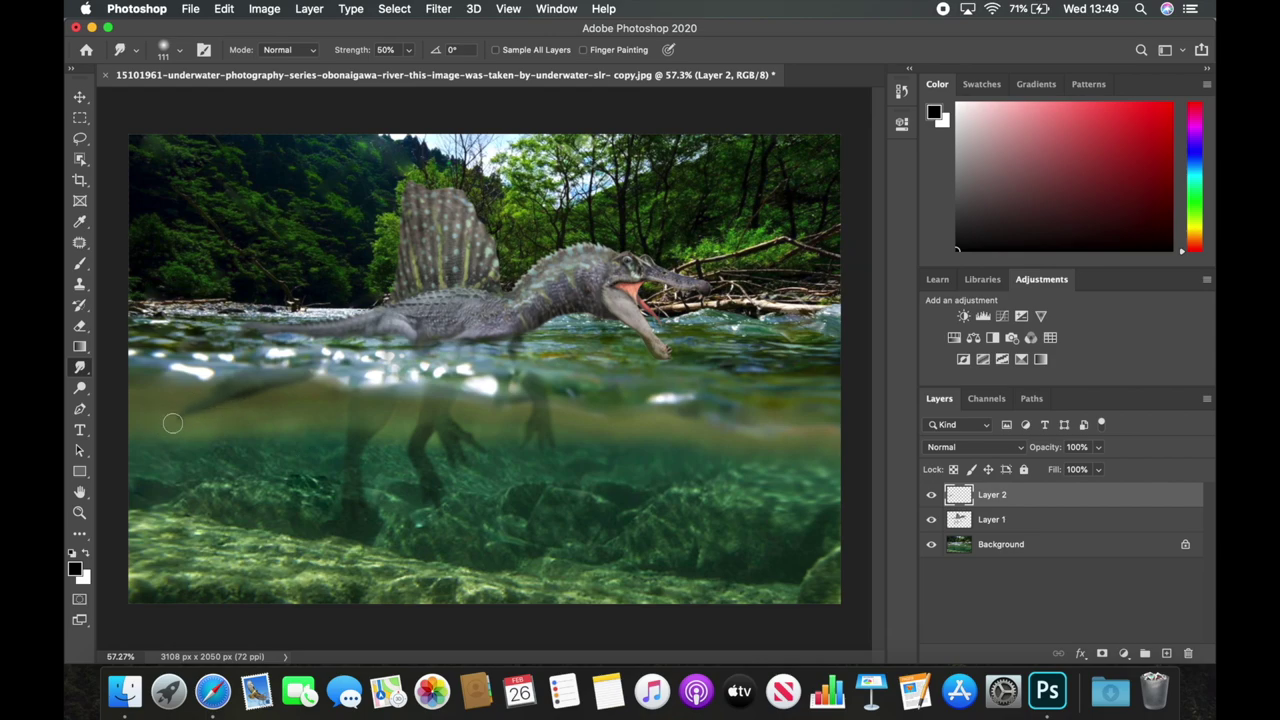
pyautogui.rightClick(254, 330)
pyautogui.write('150')
pyautogui.press('Return')
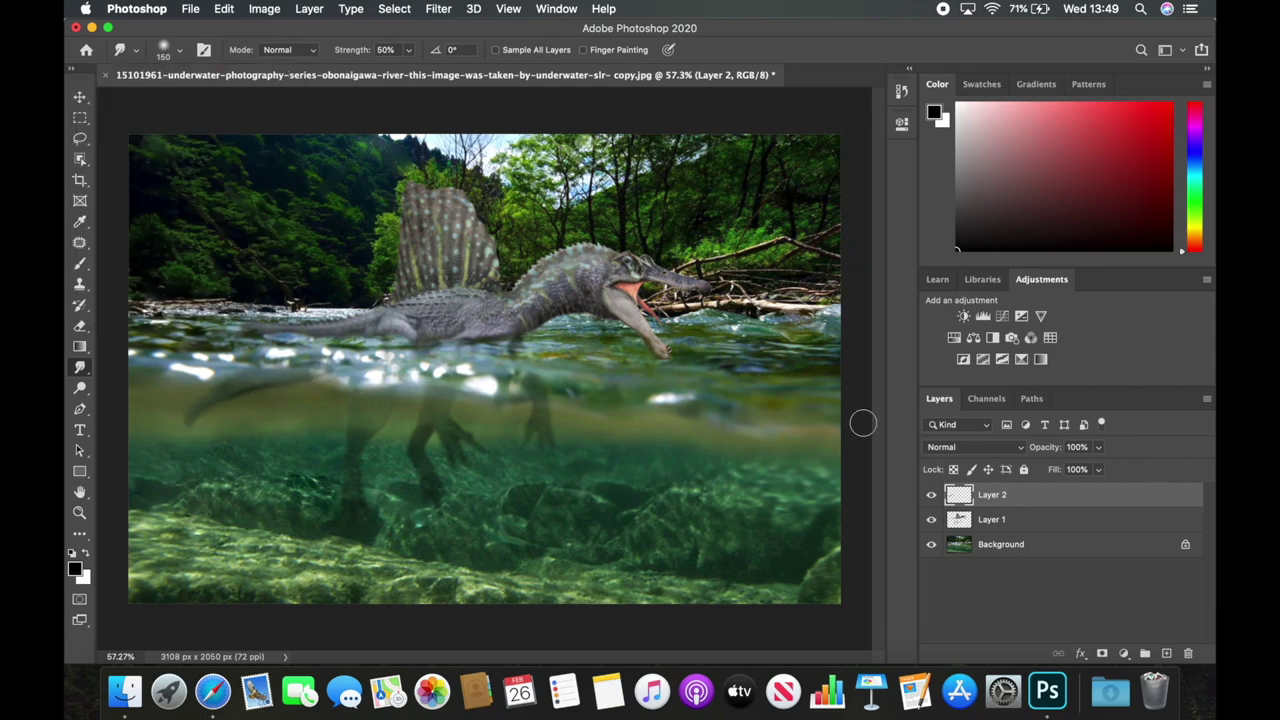
pyautogui.hotkey('alt', '[')
pyautogui.press('super+minus')
pyautogui.click(264, 8)
# - Apply Hue/Saturation to the dinosaur layer with Saturation +10 and Lightness −6
pyautogui.click(514, 137)
pyautogui.moveTo(890, 262); pyautogui.dragTo(885, 300)
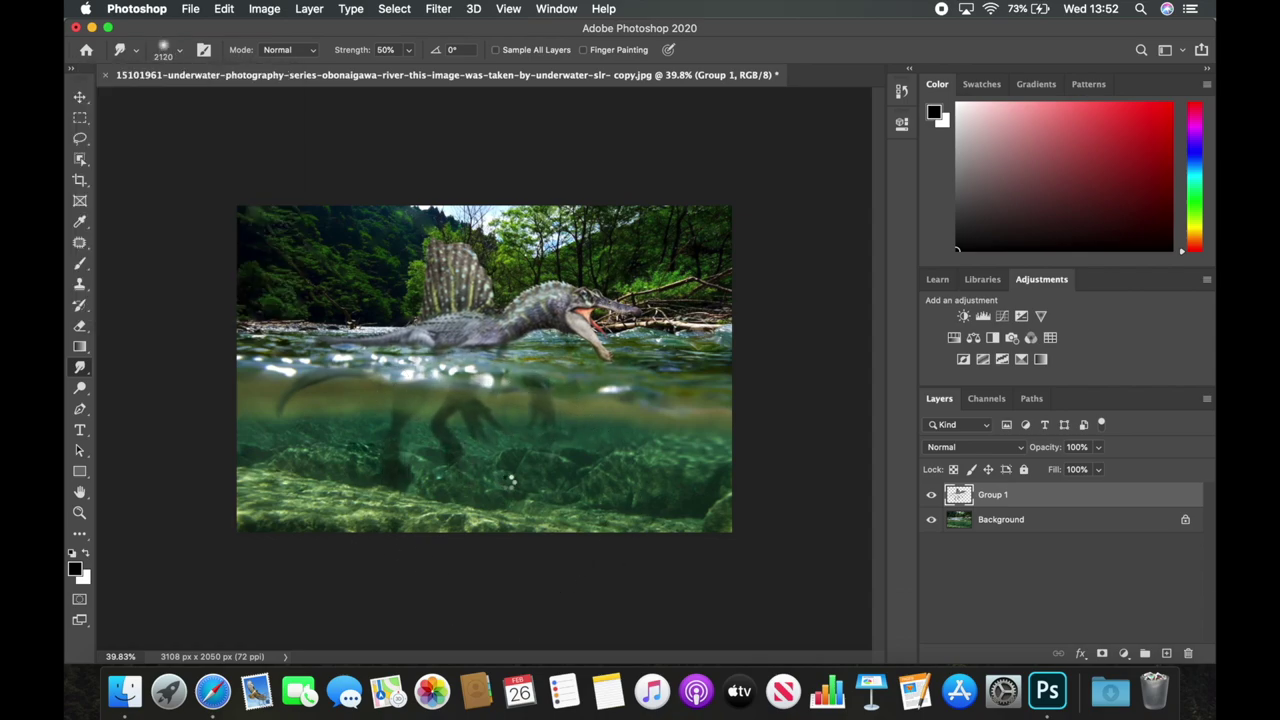
pyautogui.scroll(2, 445, 460)
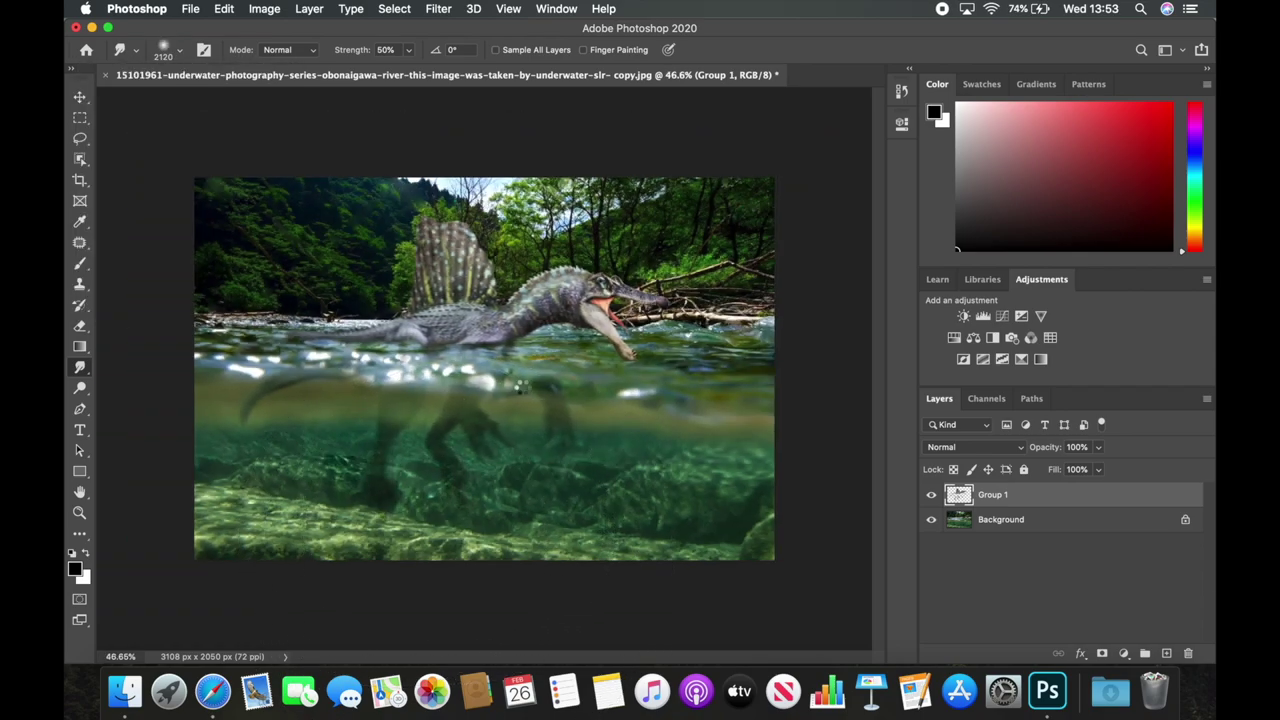
pyautogui.scroll(2, 520, 392)
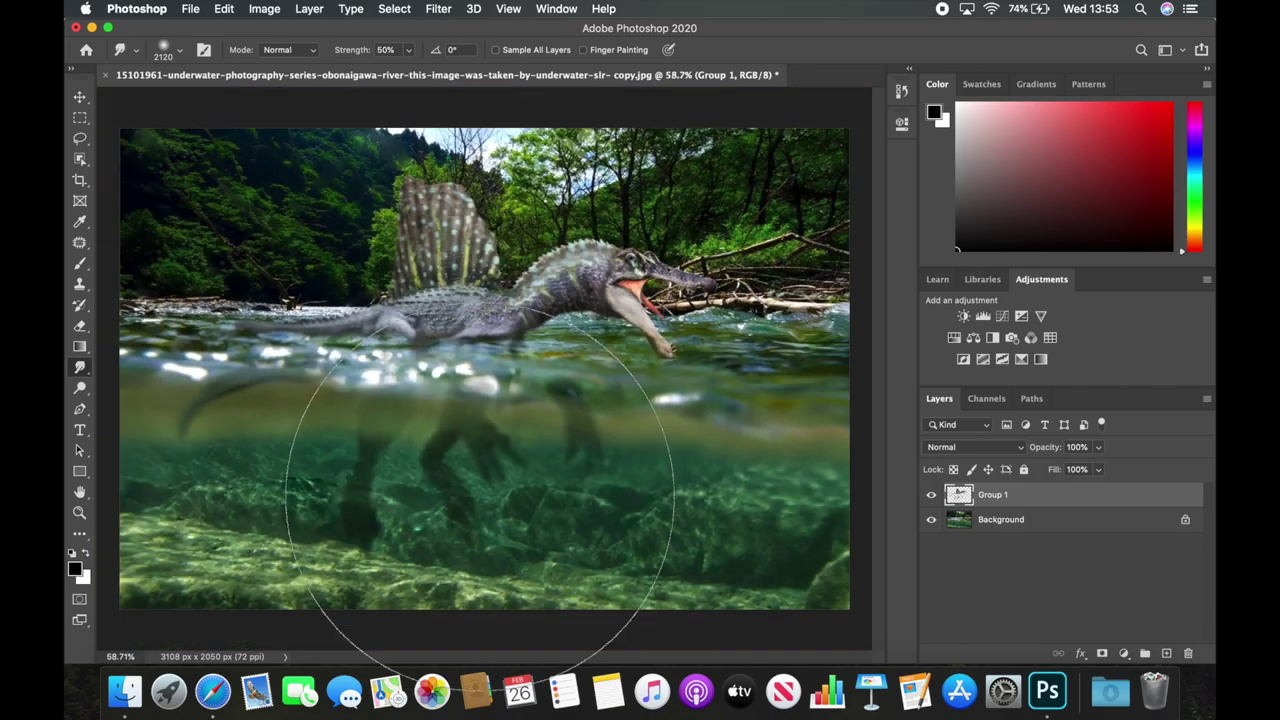
pyautogui.scroll(2, 439, 492)
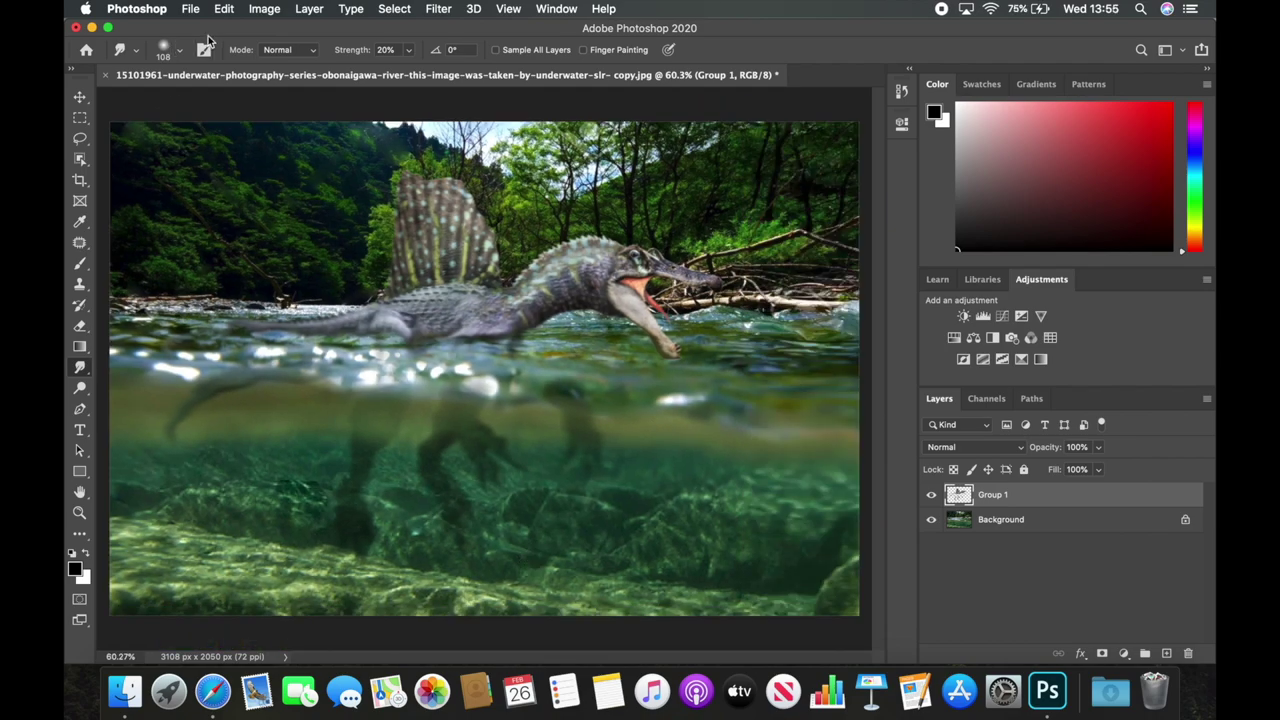
# - Save a copy of the composite as Spino.png and quit Photoshop
pyautogui.press('super+shift+s')
pyautogui.press('BackSpace')
pyautogui.write('Spino')
pyautogui.click(690, 222)
pyautogui.click(625, 438)
pyautogui.press('Return')
pyautogui.press('Return')
pyautogui.press('super+q')
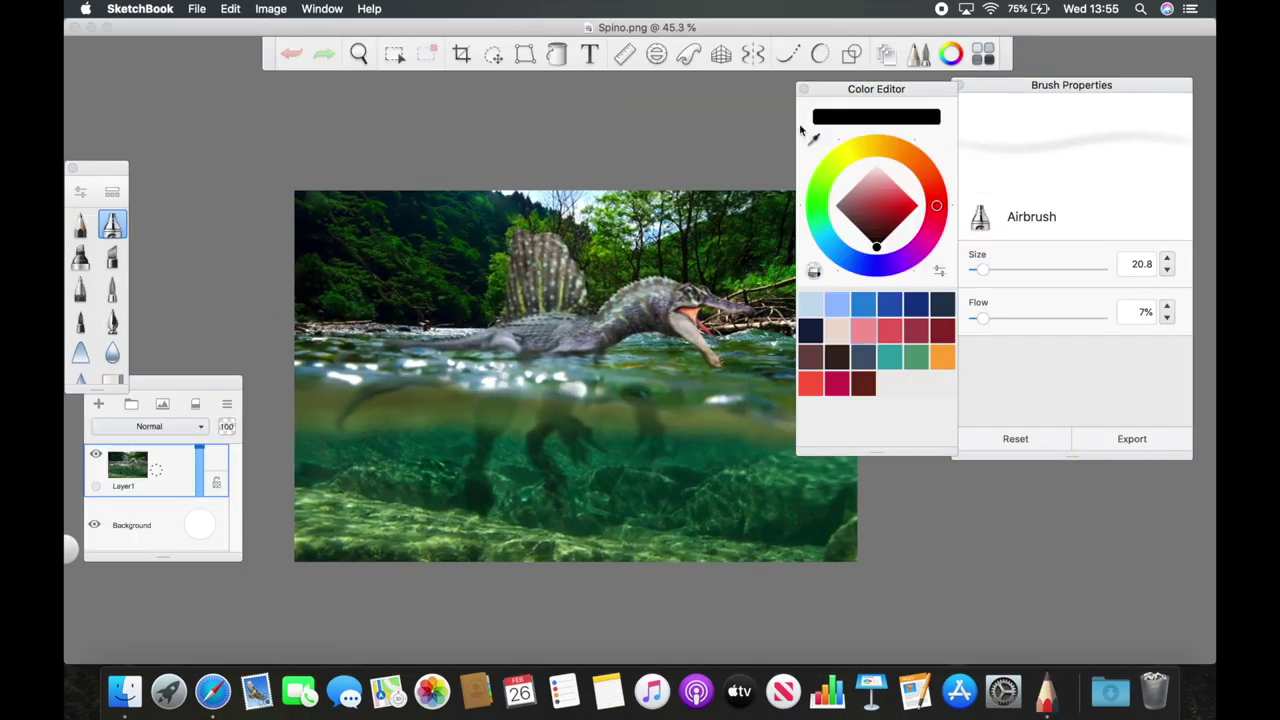
# - Set the airbrush to size 106.3 with 16% flow
pyautogui.moveTo(986, 269)
pyautogui.mouseDown()
pyautogui.moveTo(1094, 269)
pyautogui.moveTo(1027, 269)
pyautogui.mouseUp()
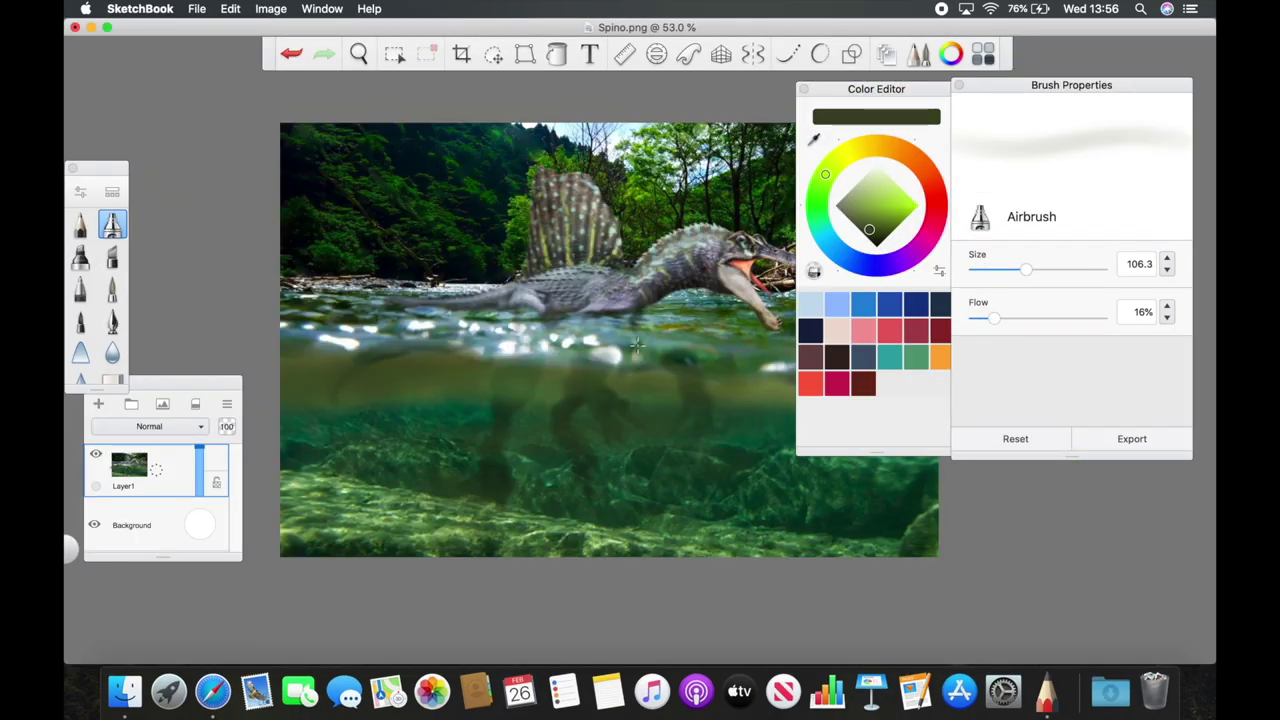
pyautogui.scroll(-3, 647, 393)
pyautogui.scroll(2, 580, 398)
pyautogui.scroll(2, 504, 401)
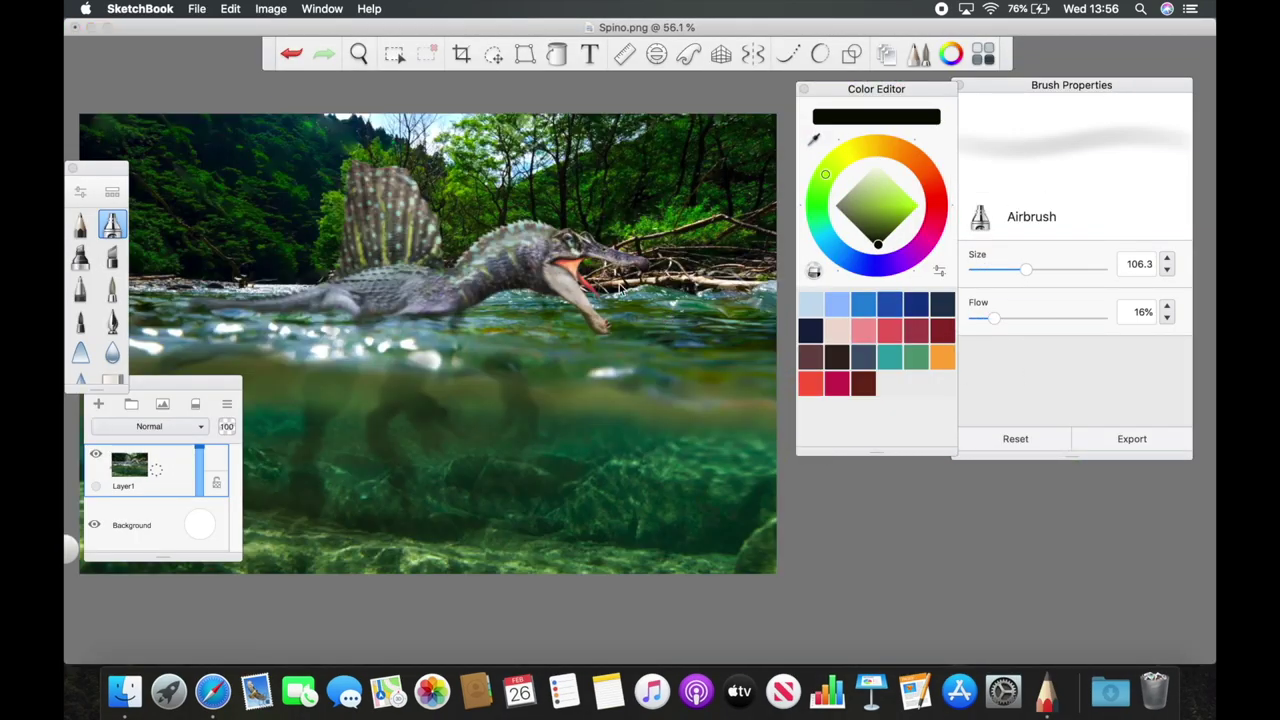
pyautogui.scroll(2, 664, 311)
# - Refine details with the Sharpen brush, then return to the airbrush
pyautogui.click(80, 352)
pyautogui.scroll(-1, 430, 238)
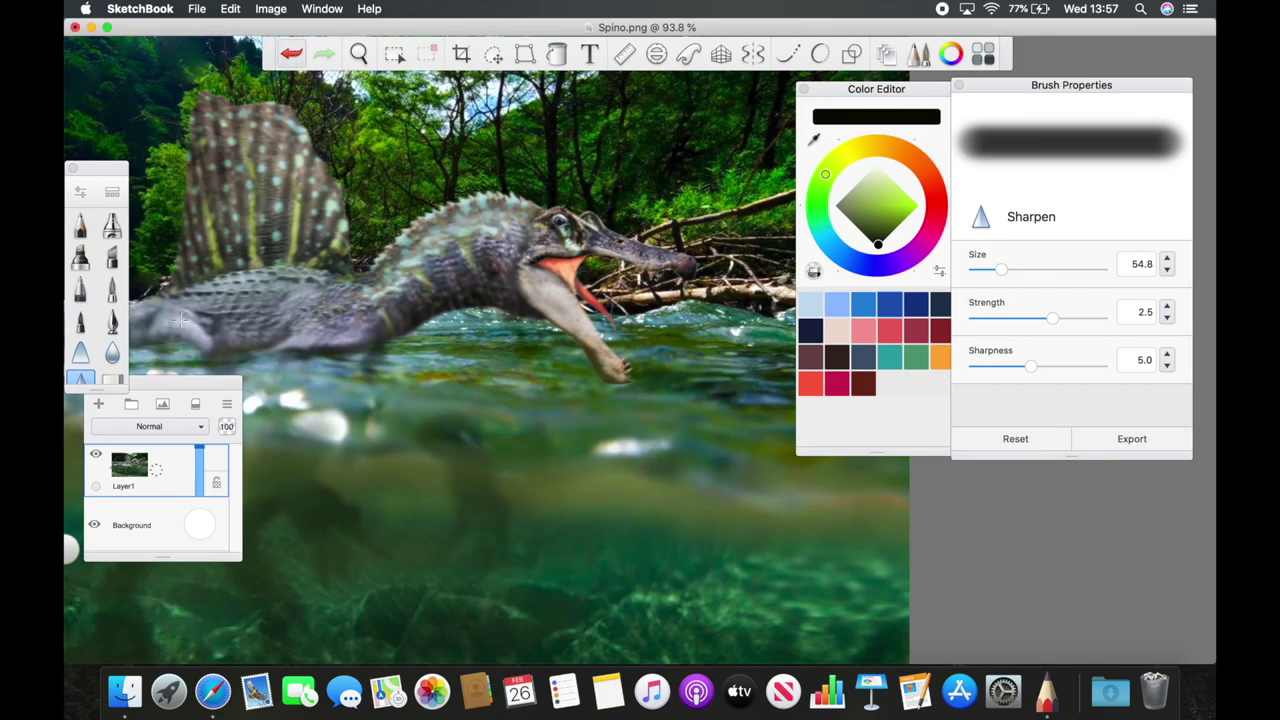
pyautogui.scroll(2, 531, 327)
pyautogui.hscroll(-5, 404, 211)
pyautogui.scroll(-5, 331, 362)
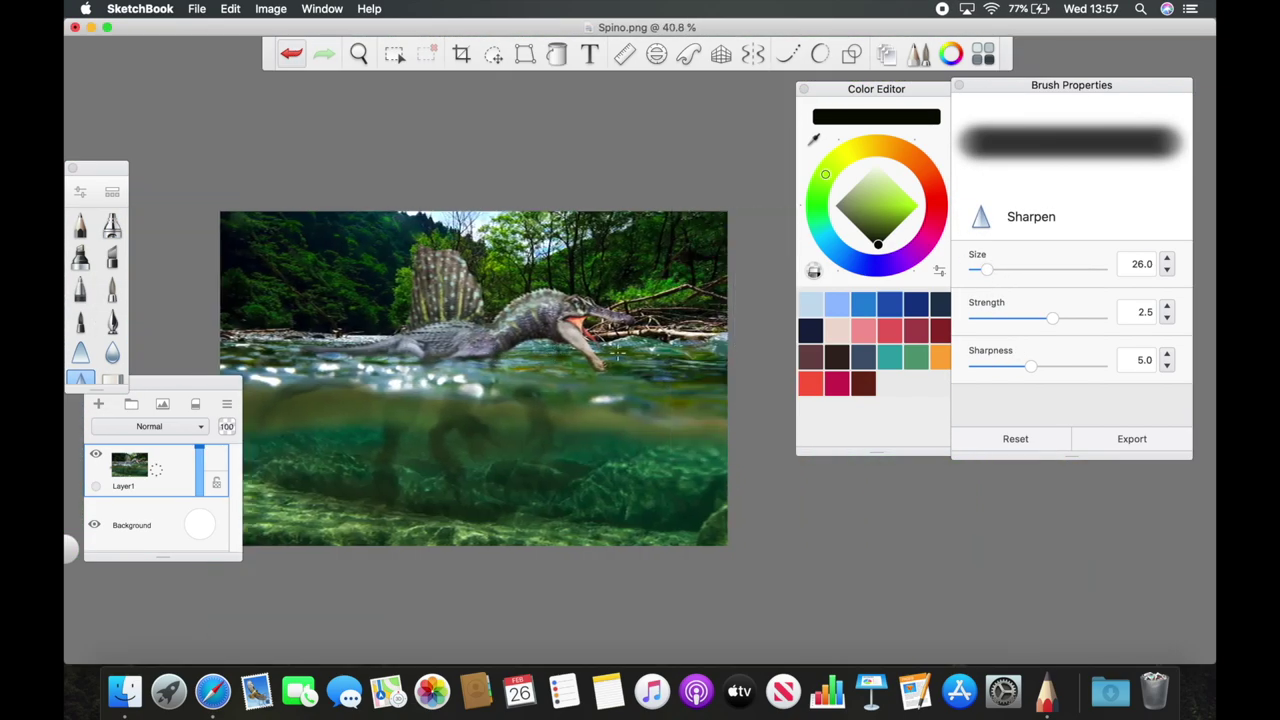
pyautogui.click(111, 226)
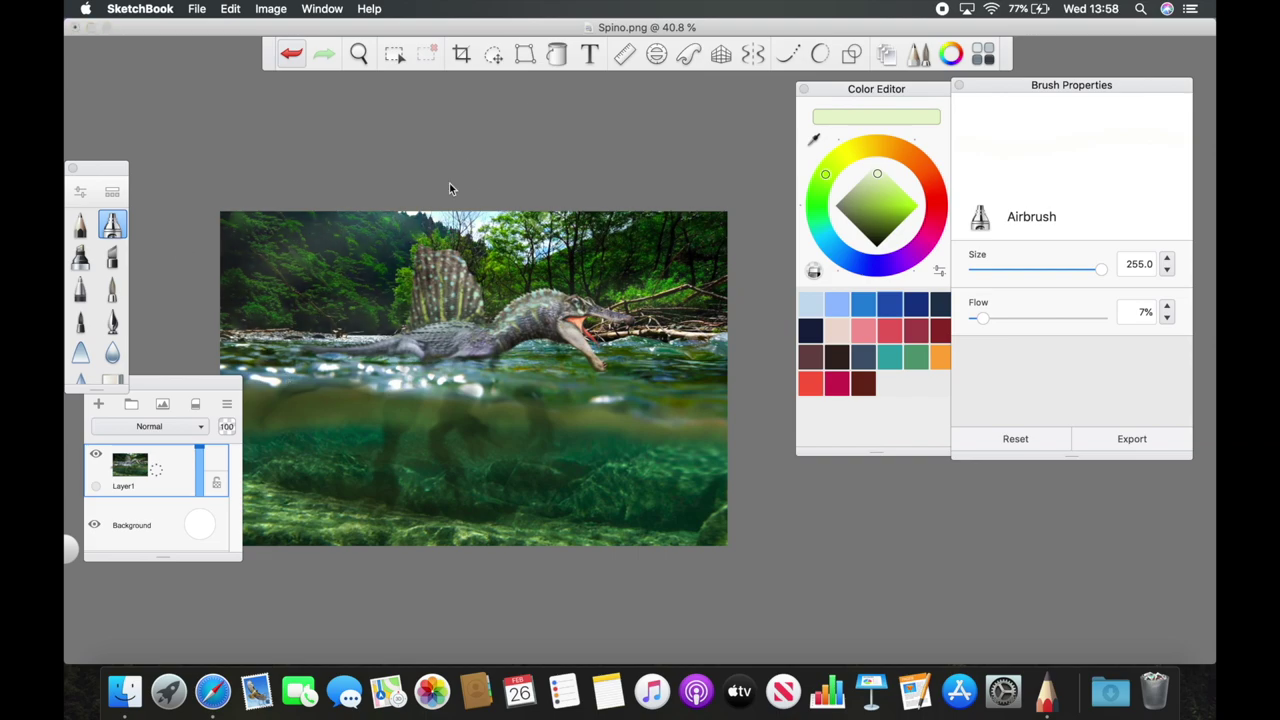
# - Set the paint colour to black, then sample the olive green from the water
pyautogui.click(291, 55)
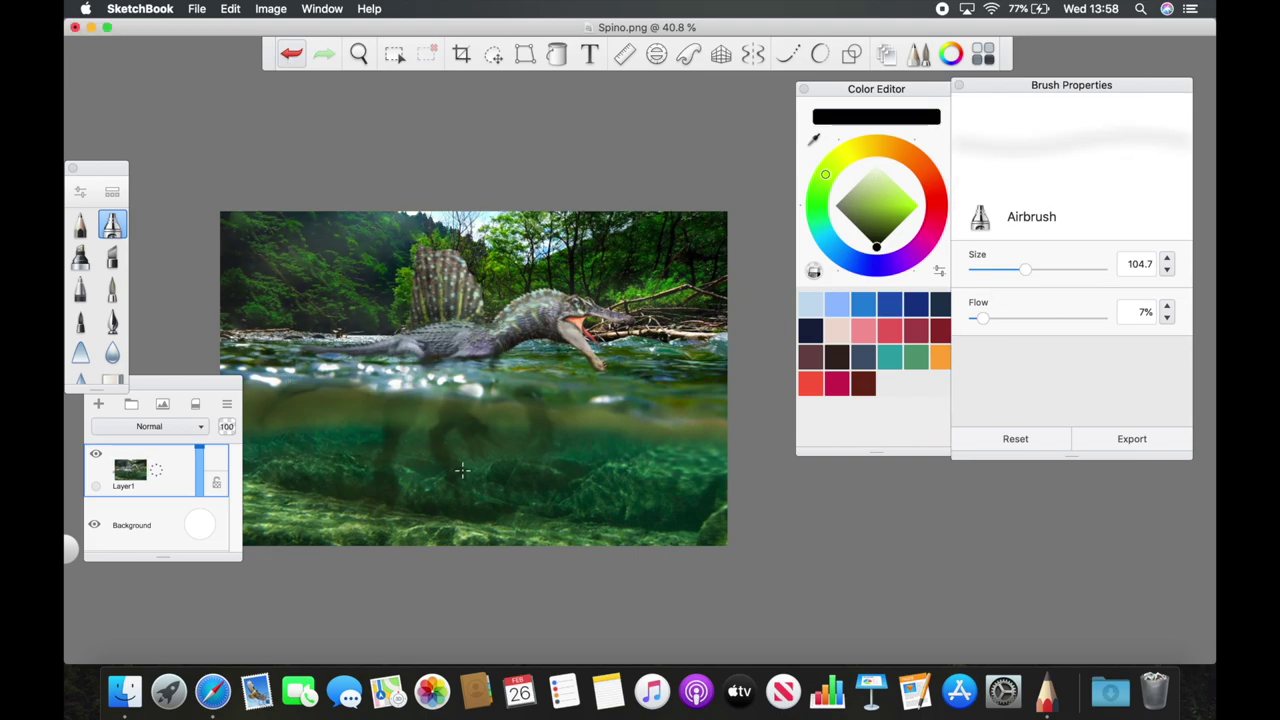
pyautogui.scroll(-2, 401, 429)
pyautogui.keyDown('alt'); pyautogui.click(422, 400); pyautogui.keyUp('alt')
pyautogui.scroll(3, 454, 390)
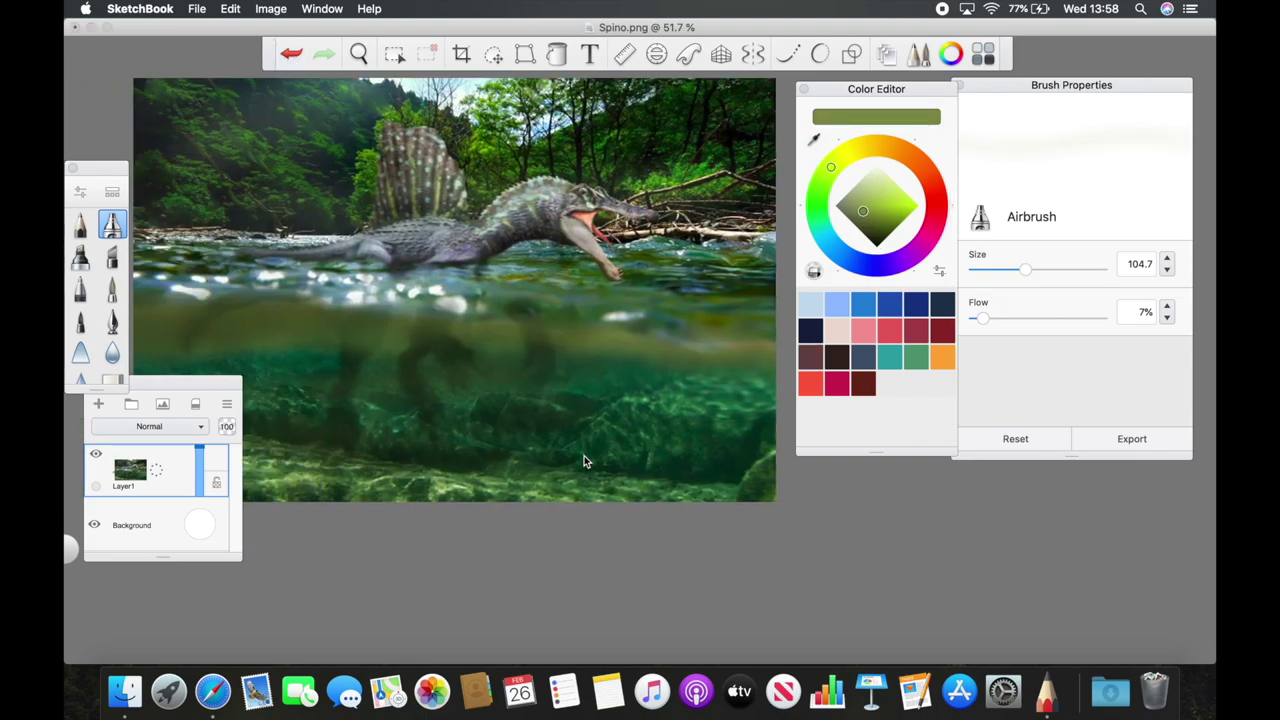
# - Enlarge the blur brush to about 40 and the airbrush for broad strokes
pyautogui.moveTo(996, 270); pyautogui.dragTo(1003, 270)
pyautogui.scroll(2, 561, 317)
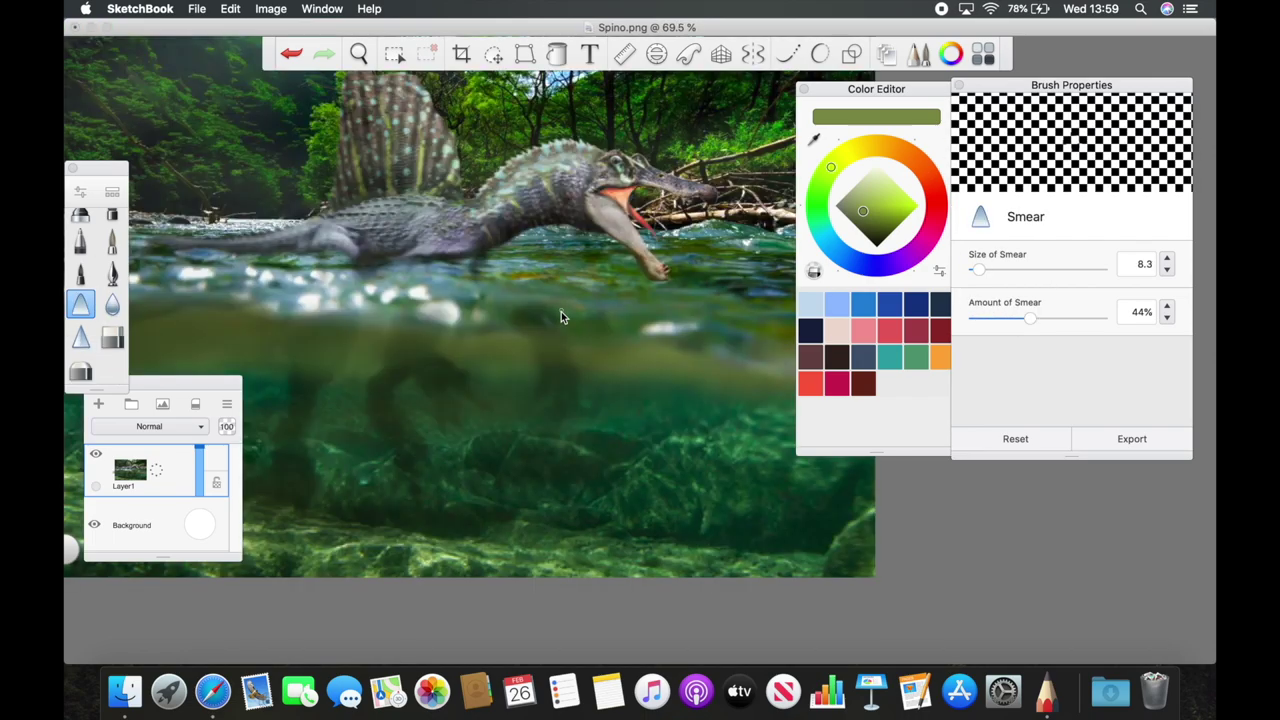
pyautogui.hscroll(-5, 300, 345)
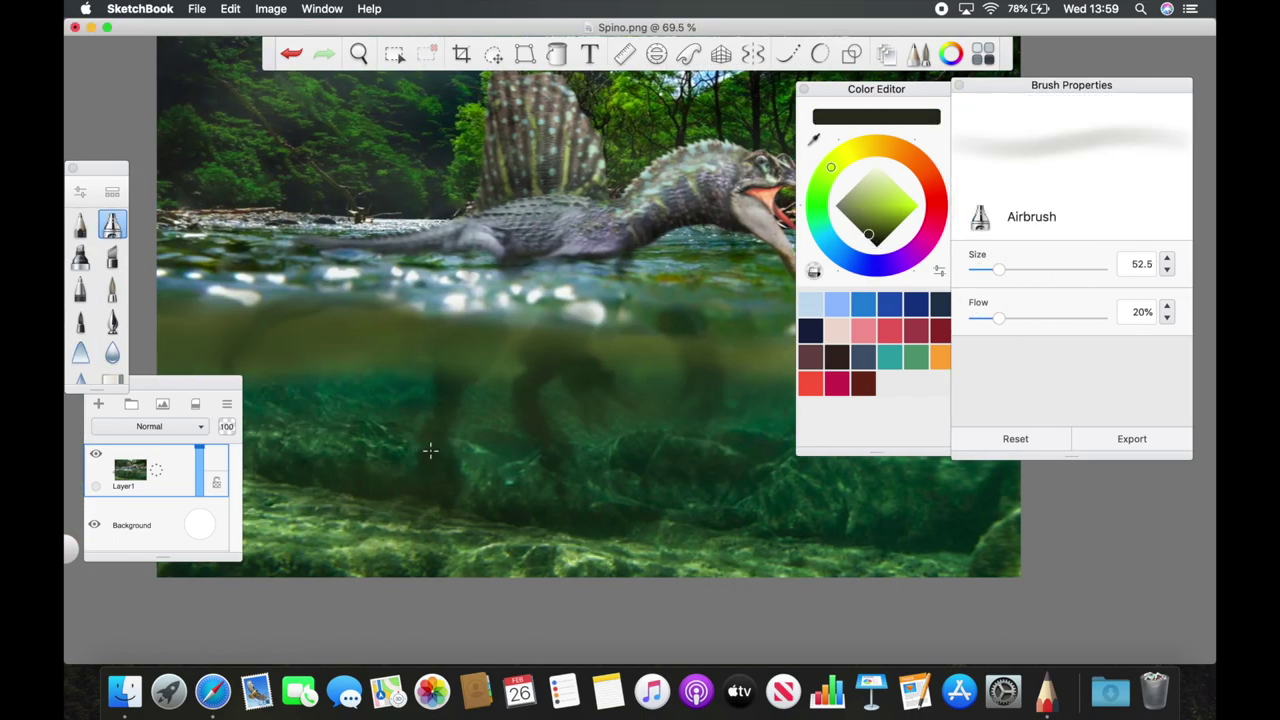
pyautogui.scroll(-3, 706, 366)
pyautogui.moveTo(998, 270); pyautogui.dragTo(1087, 270)
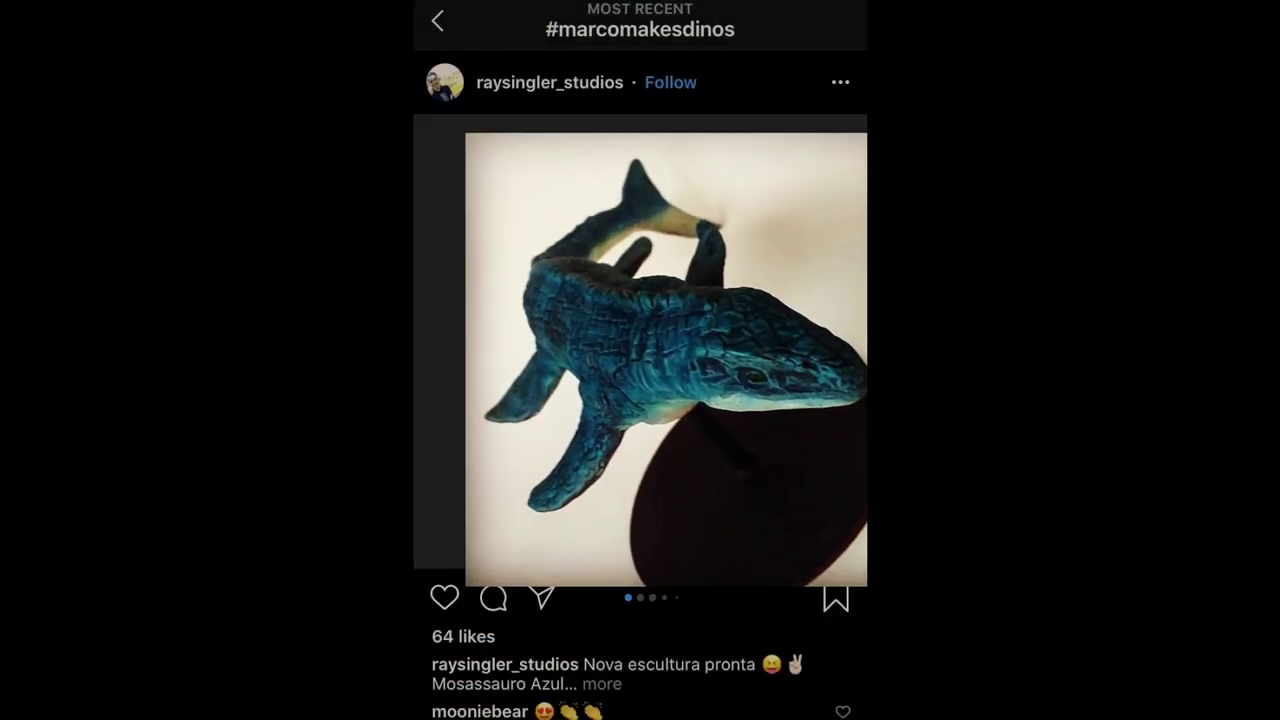
# - Swipe through every photo of the mosasaur post, then go back to the #marcomakesdinos grid
pyautogui.hscroll(5, 640, 341)
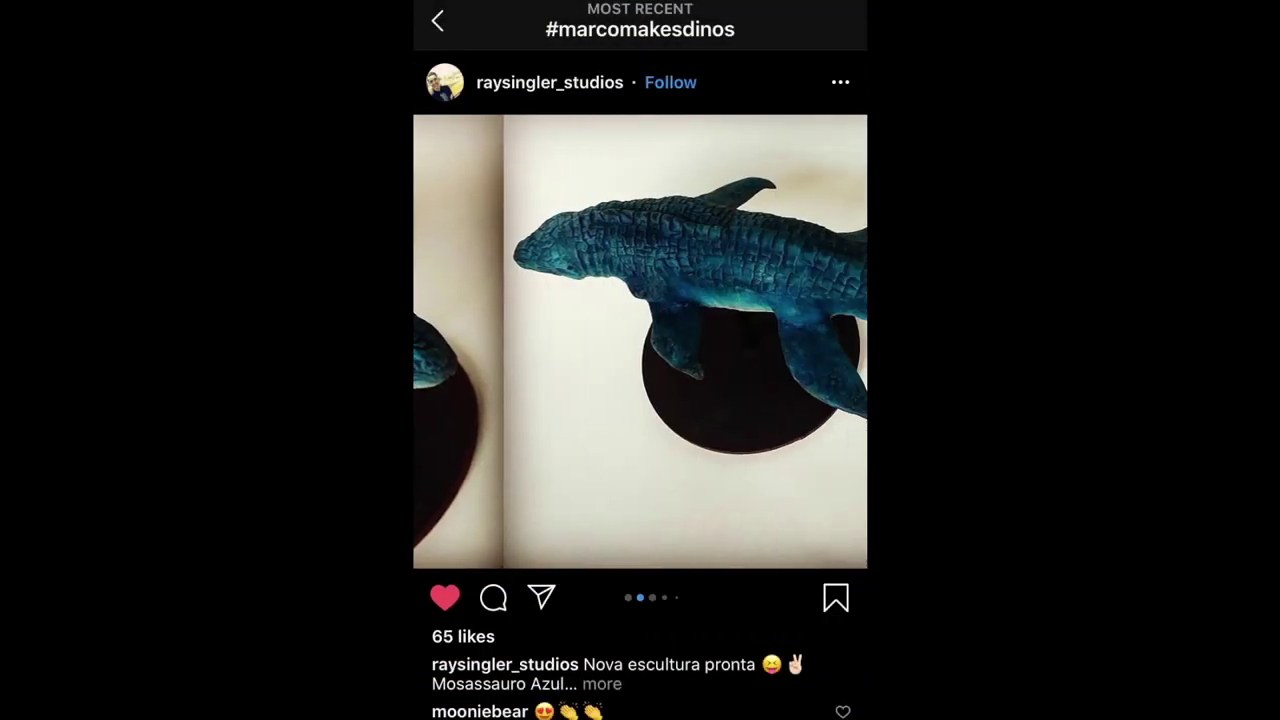
pyautogui.hscroll(5, 640, 341)
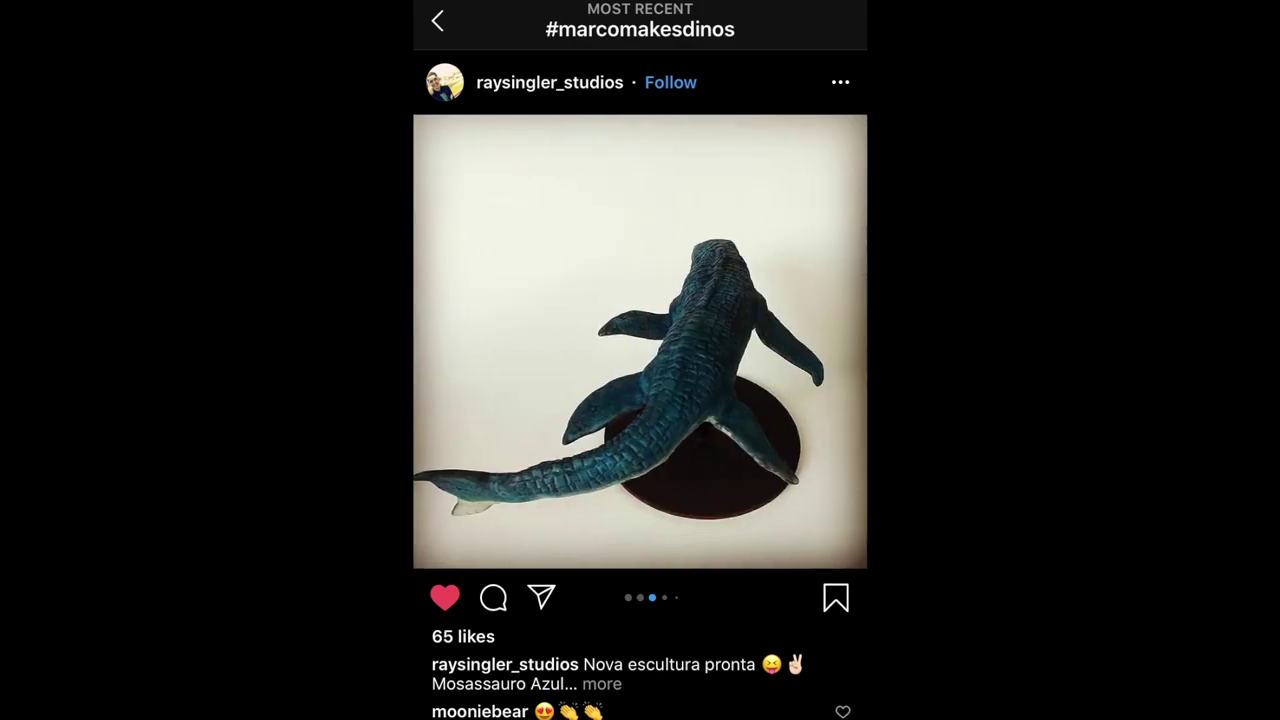
pyautogui.hscroll(5, 640, 341)
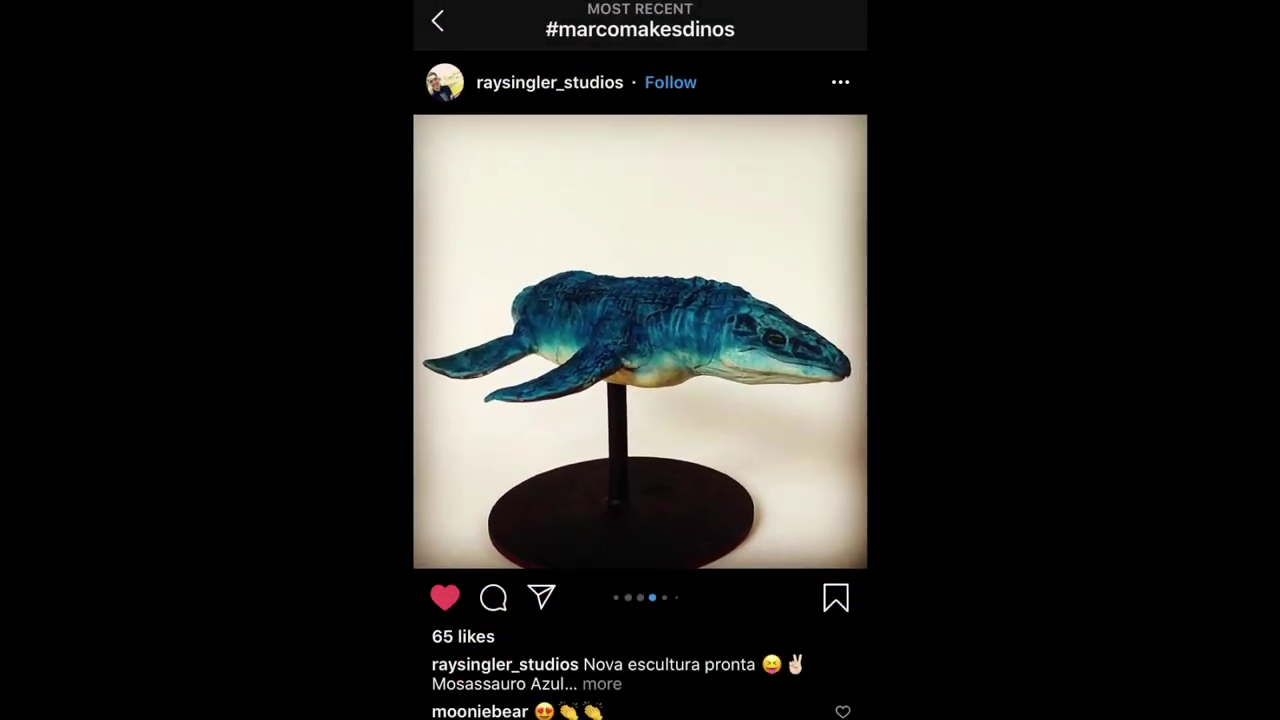
pyautogui.hscroll(5, 640, 341)
pyautogui.hscroll(5, 640, 341)
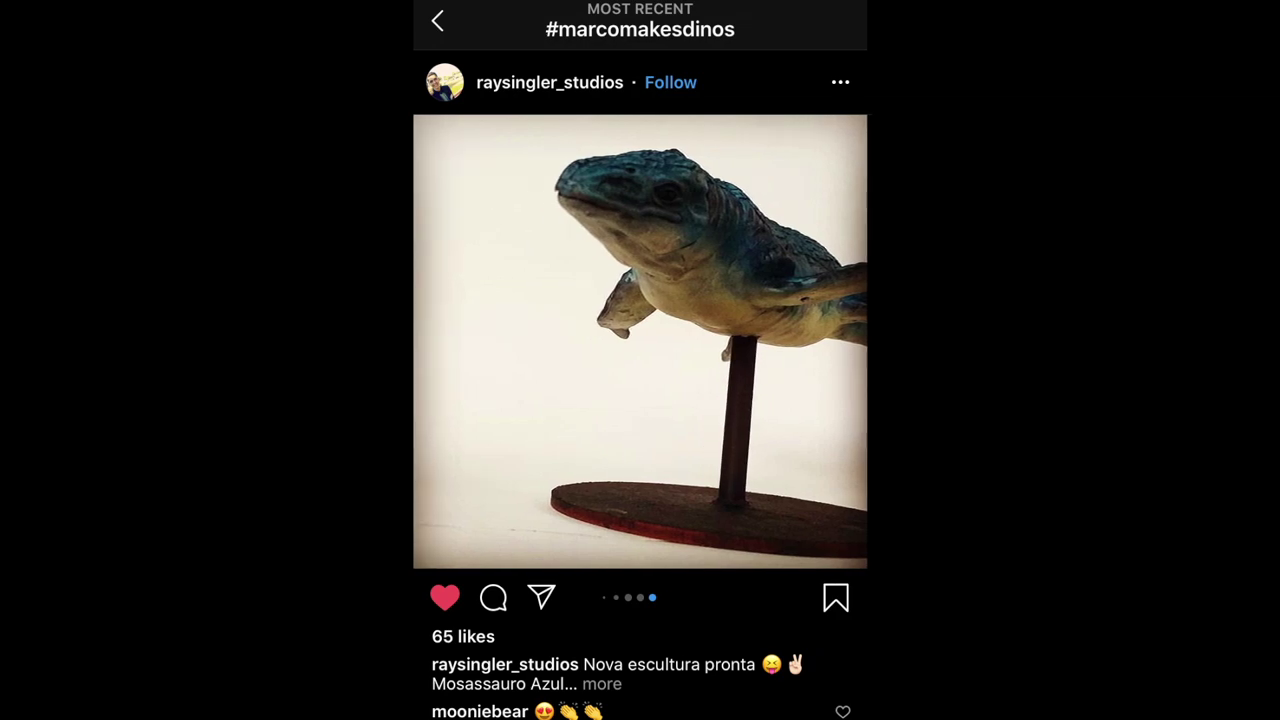
pyautogui.click(437, 20)
pyautogui.scroll(-1, 640, 385)
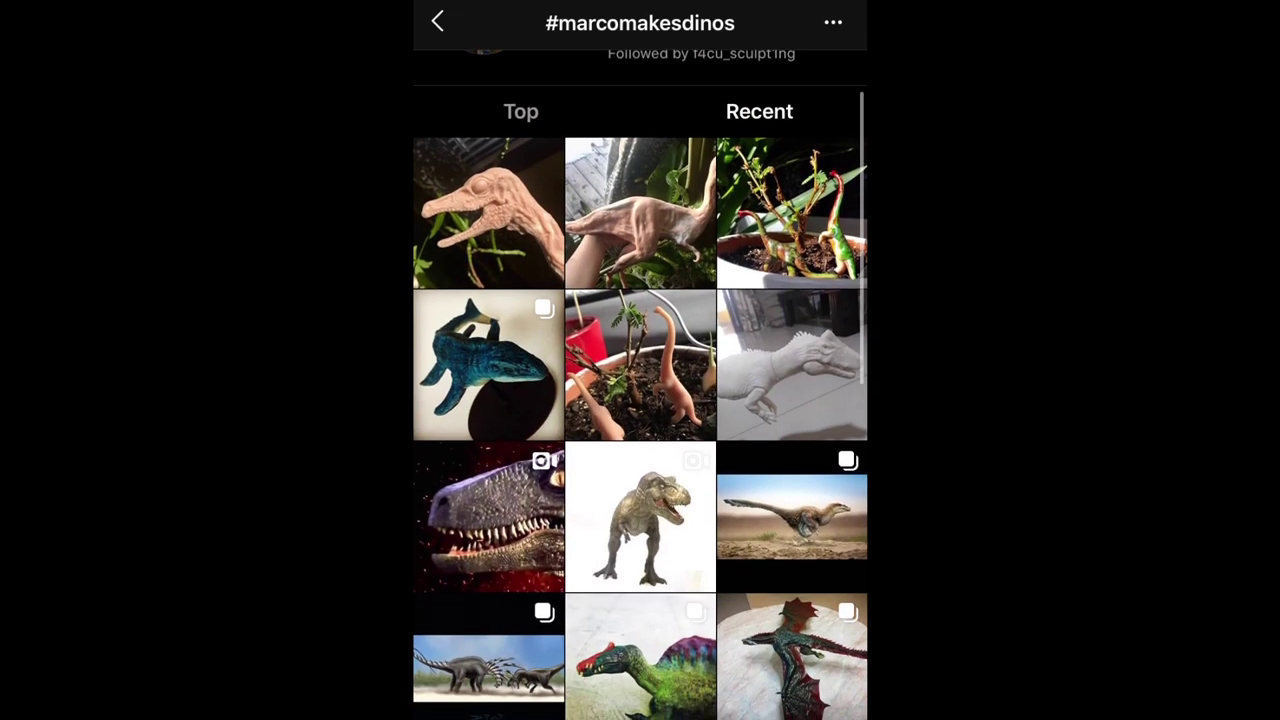
# - Browse the white Allosaurus sculpture post, then open the clay dinosaur video post
pyautogui.click(791, 364)
pyautogui.scroll(-2, 640, 384)
pyautogui.scroll(2, 640, 384)
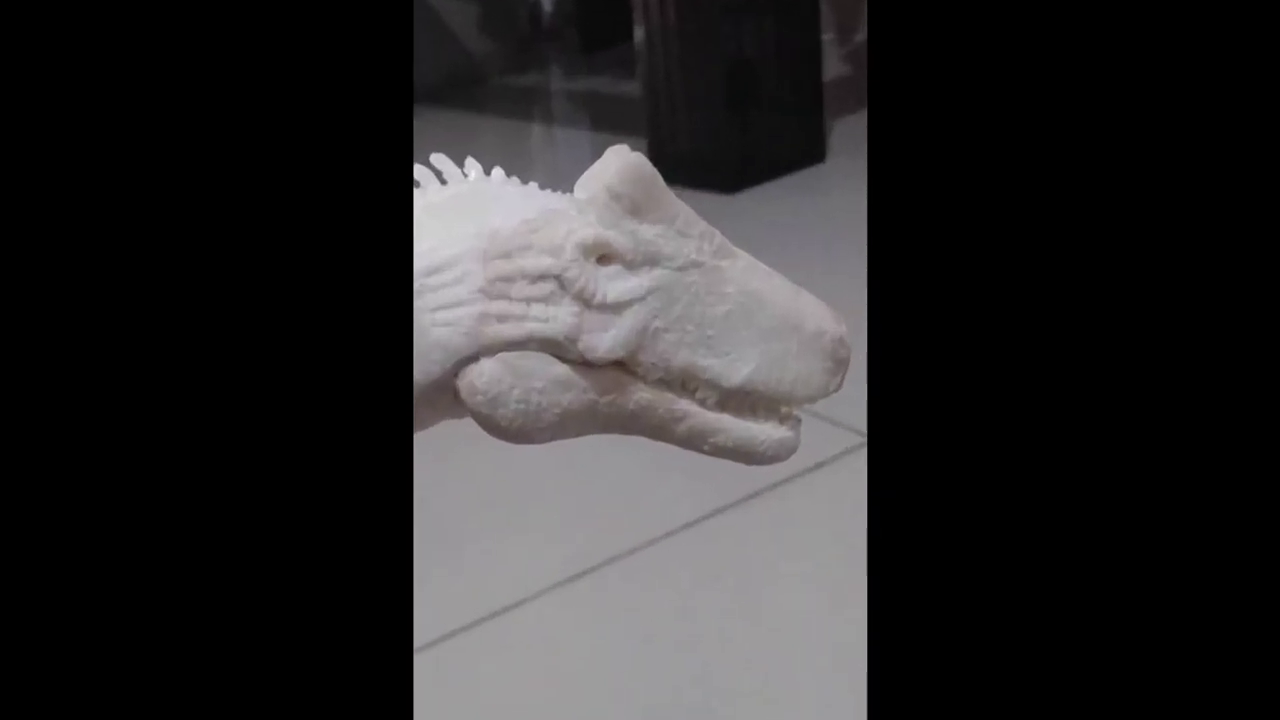
pyautogui.scroll(1, 640, 384)
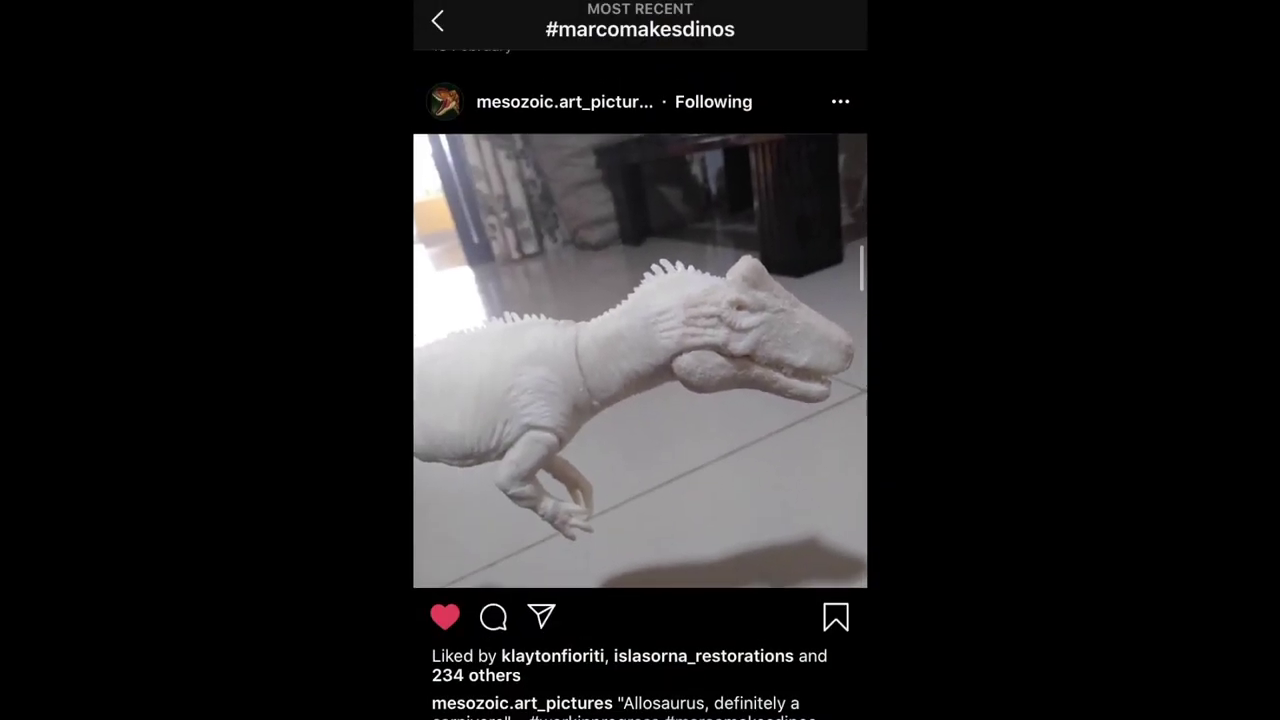
pyautogui.click(437, 20)
pyautogui.scroll(-5, 640, 385)
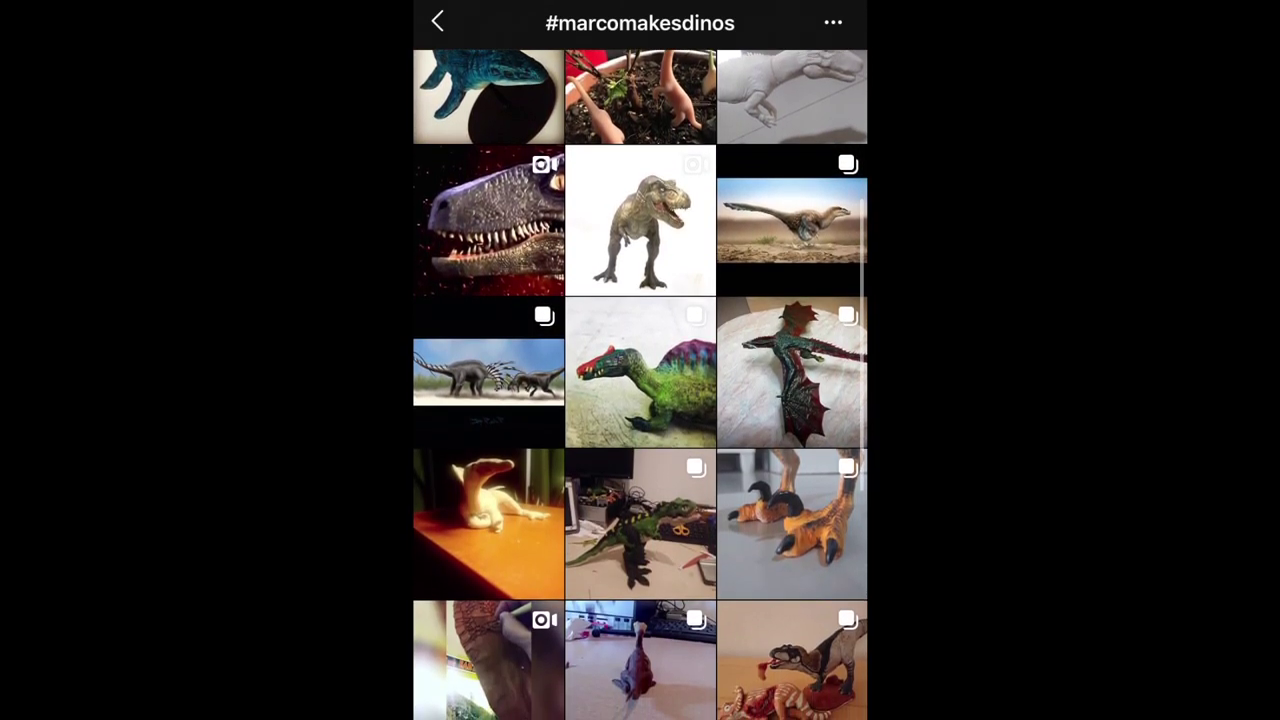
pyautogui.click(488, 523)
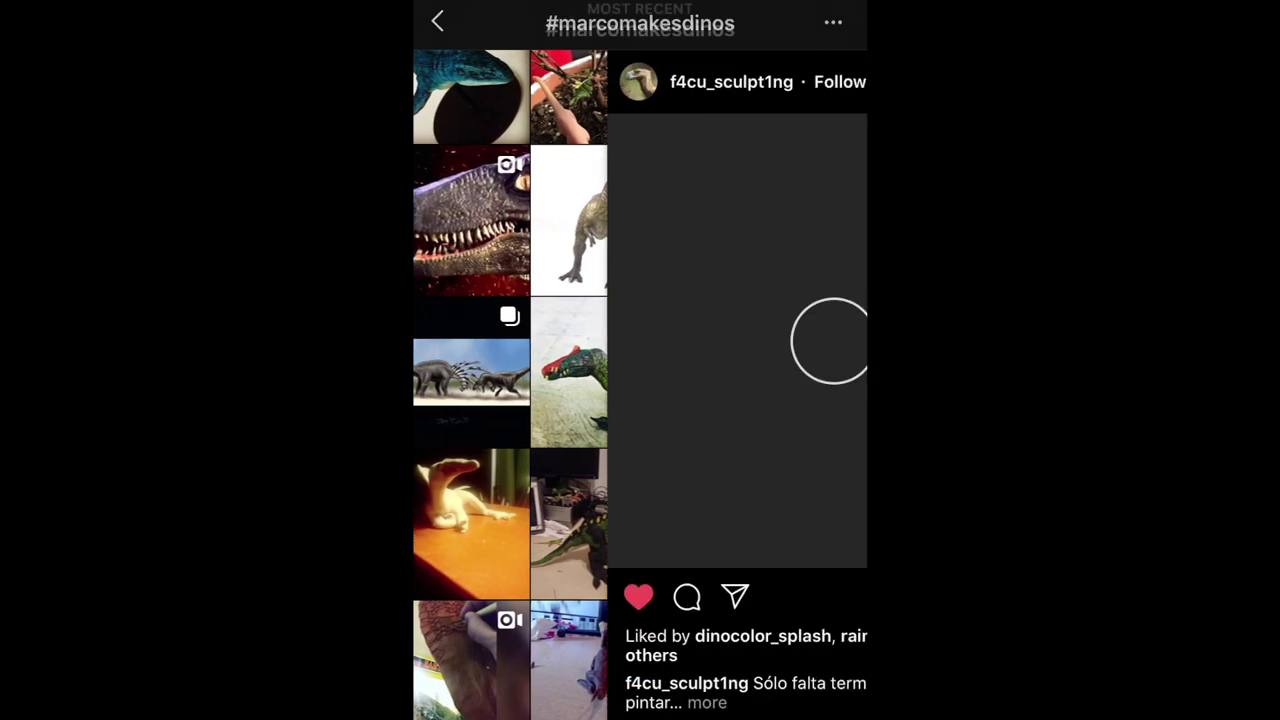